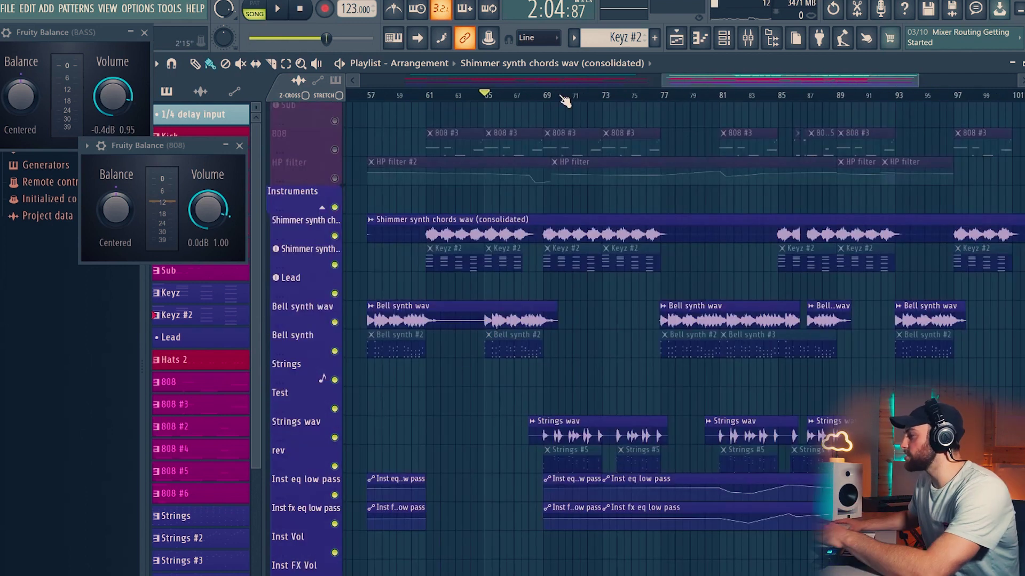
- Solo the Shimmer synth chords wav track and play it from bar 69
{"action": "left_click", "coordinate": [545, 96]}
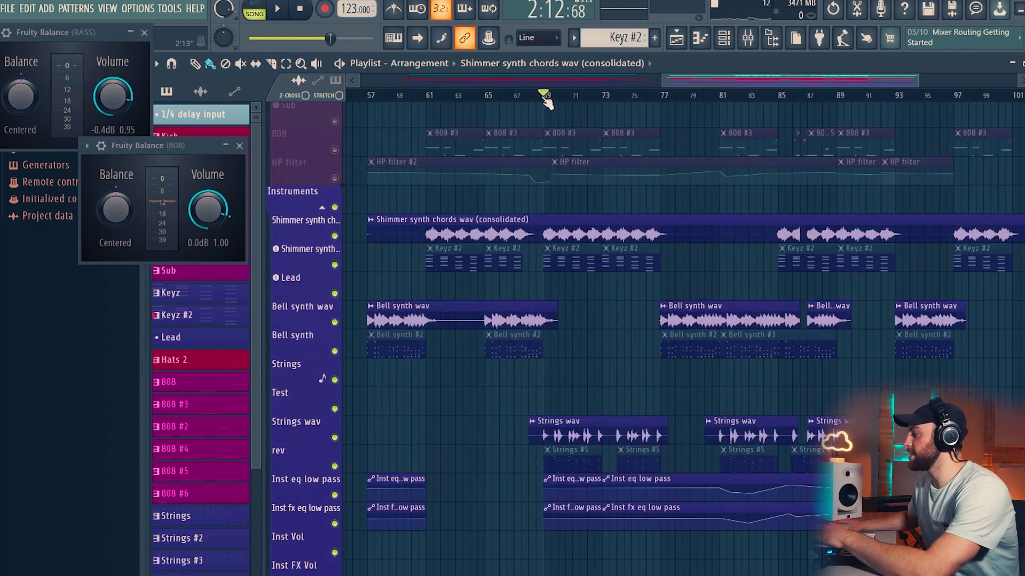
{"action": "scroll", "coordinate": [546, 99], "scroll_direction": "up", "scroll_amount": 2}
{"action": "scroll", "coordinate": [314, 277], "scroll_direction": "up", "scroll_amount": 1}
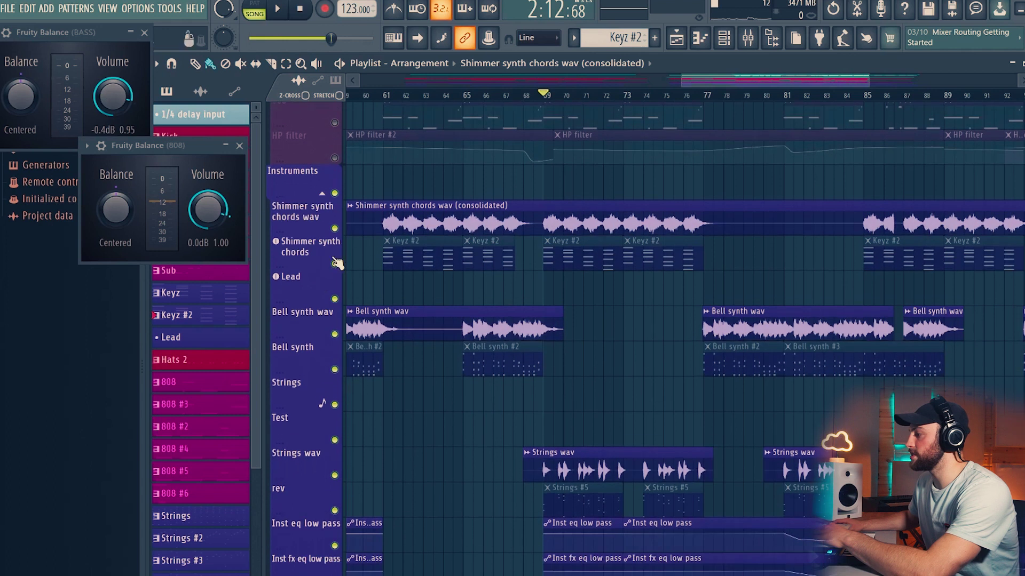
{"action": "right_click", "coordinate": [335, 230]}
{"action": "key", "text": "space"}
{"action": "scroll", "coordinate": [648, 176], "scroll_direction": "up", "scroll_amount": 6}
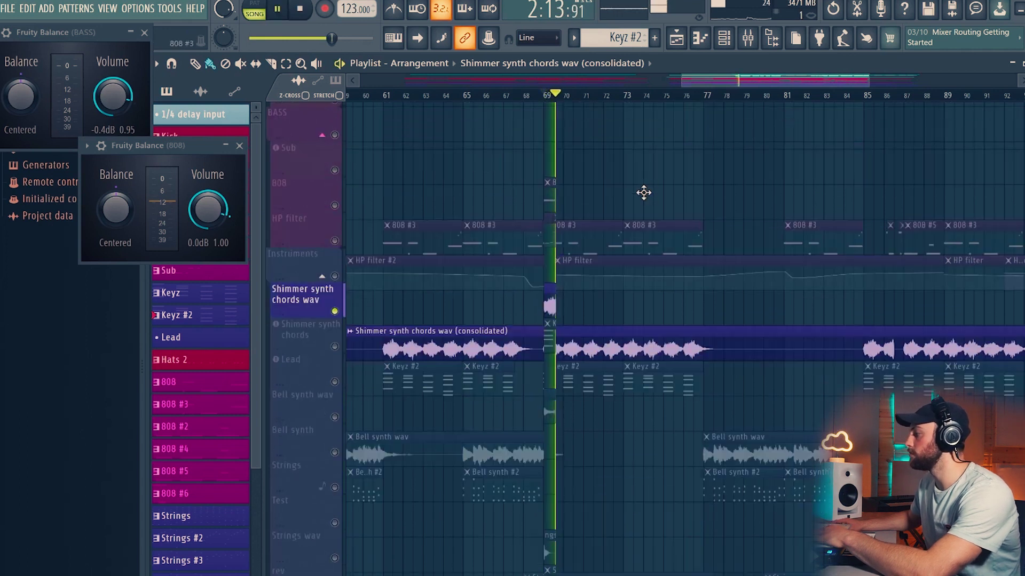
{"action": "scroll", "coordinate": [650, 209], "scroll_direction": "down", "scroll_amount": 1}
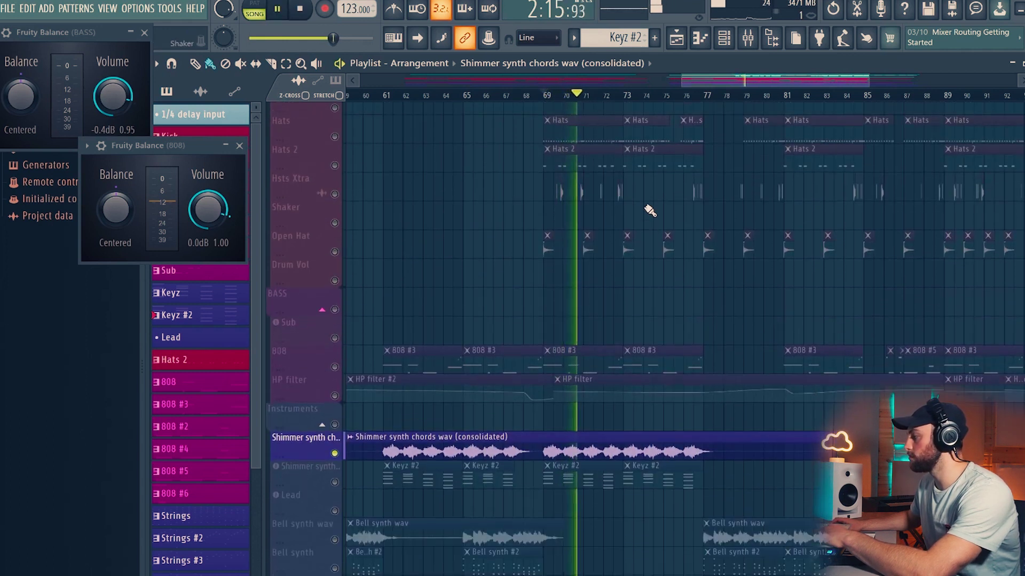
{"action": "scroll", "coordinate": [715, 324], "scroll_direction": "down", "scroll_amount": 5}
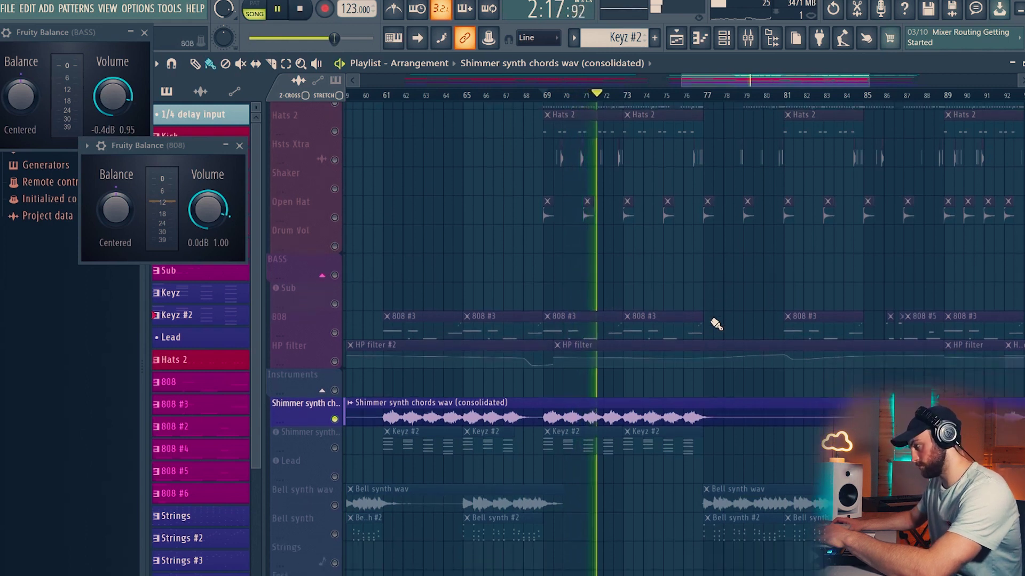
{"action": "scroll", "coordinate": [726, 299], "scroll_direction": "up", "scroll_amount": 1}
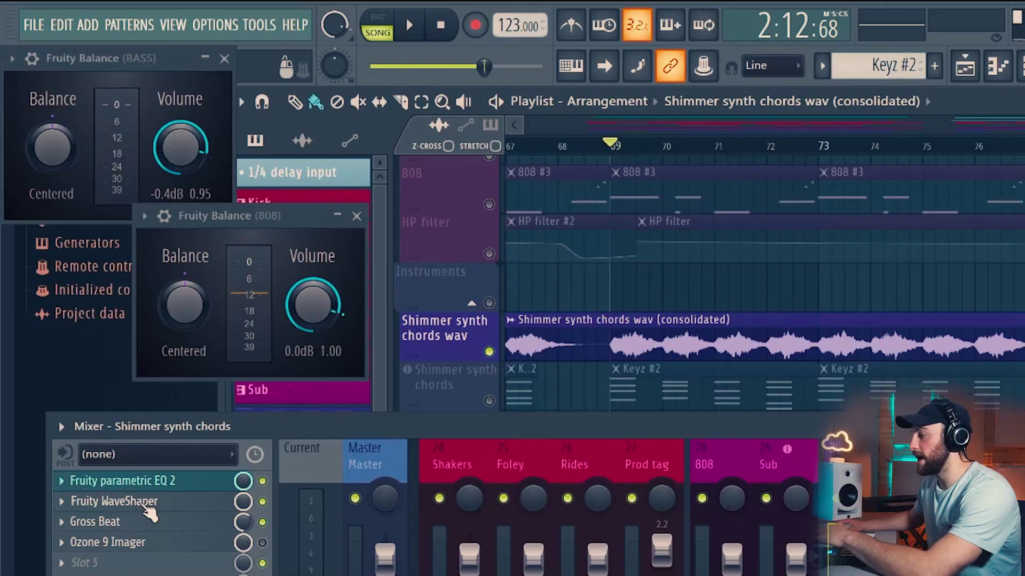
- View the Fruity WaveShaper curve on the Shimmer synth chords mixer track, close it and open Gross Beat
{"action": "left_click", "coordinate": [146, 506]}
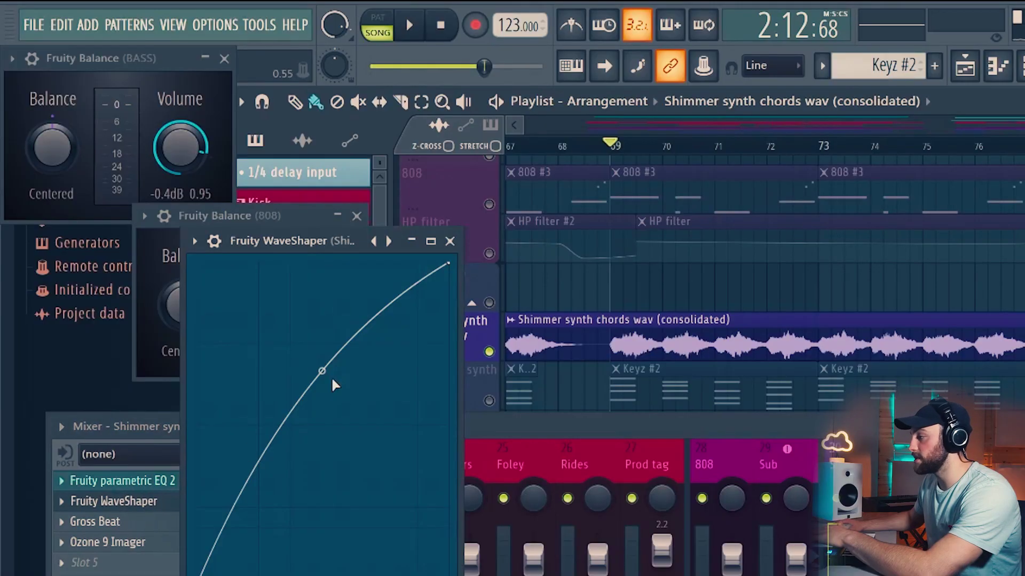
{"action": "left_click", "coordinate": [451, 241]}
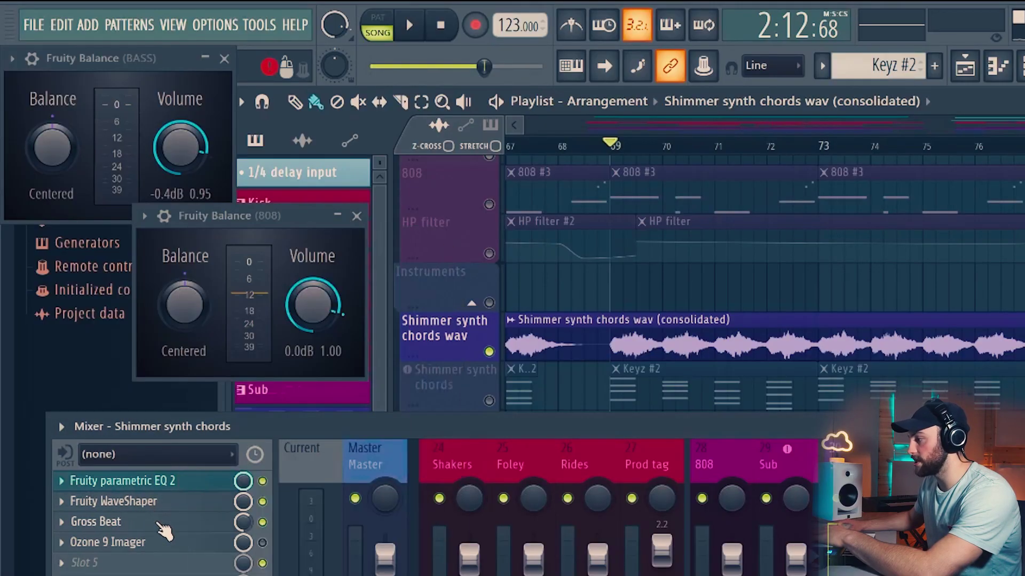
{"action": "left_click", "coordinate": [152, 523]}
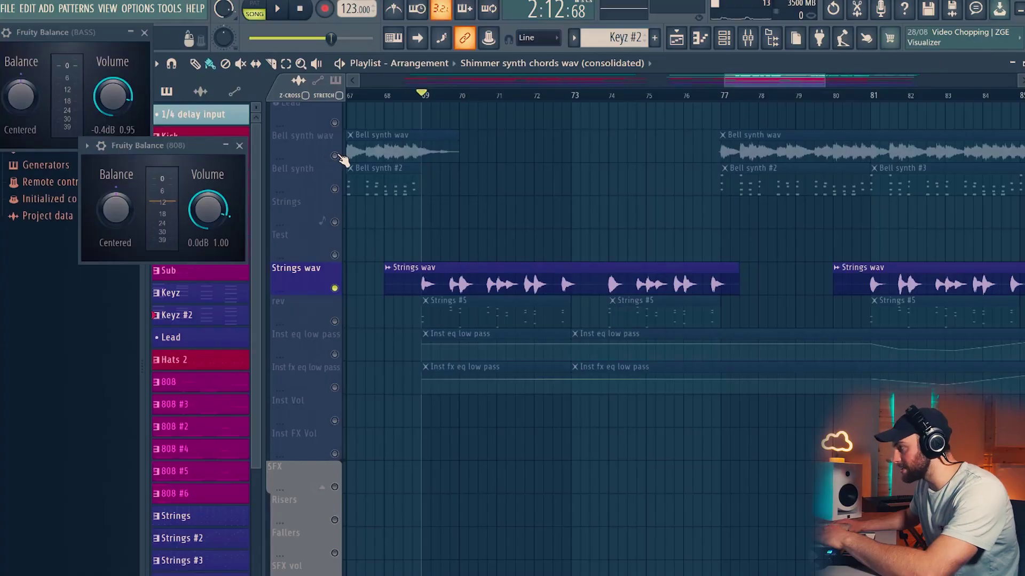
- Mute the Strings wav track and play Shimmer synth chords wav on its own from bar 69
{"action": "left_click", "coordinate": [337, 288]}
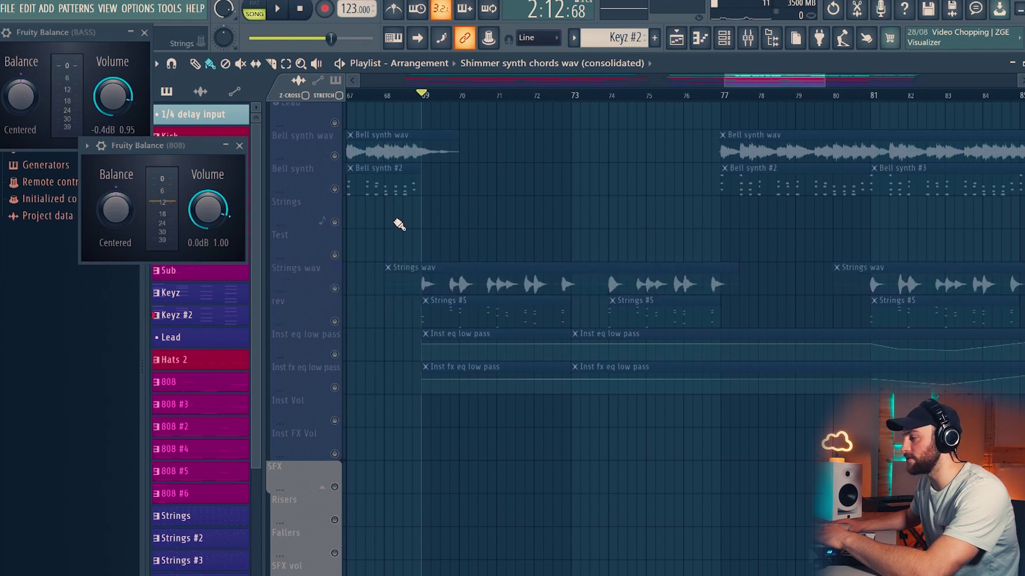
{"action": "scroll", "coordinate": [540, 293], "scroll_direction": "up", "scroll_amount": 3}
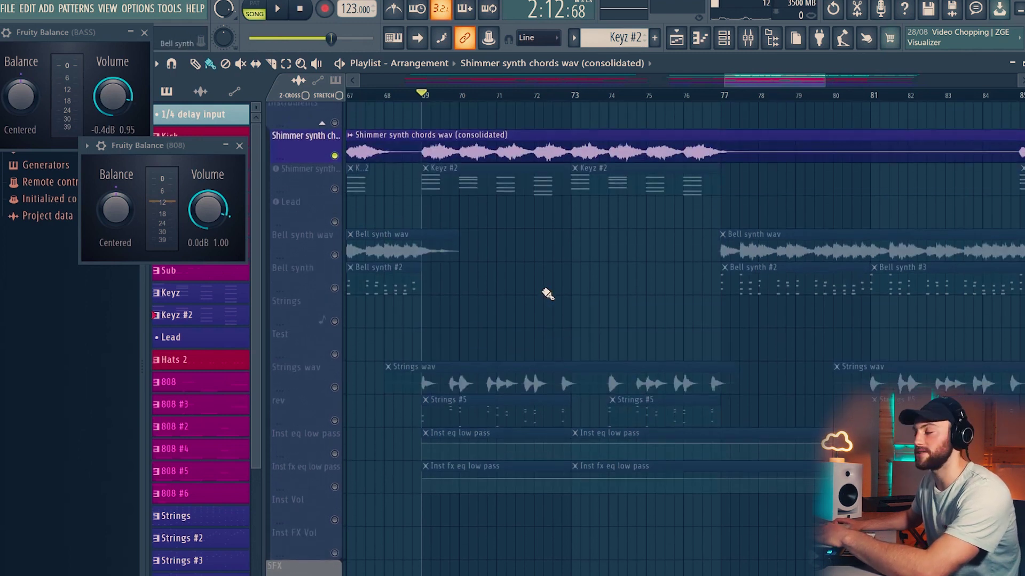
{"action": "key", "text": "space"}
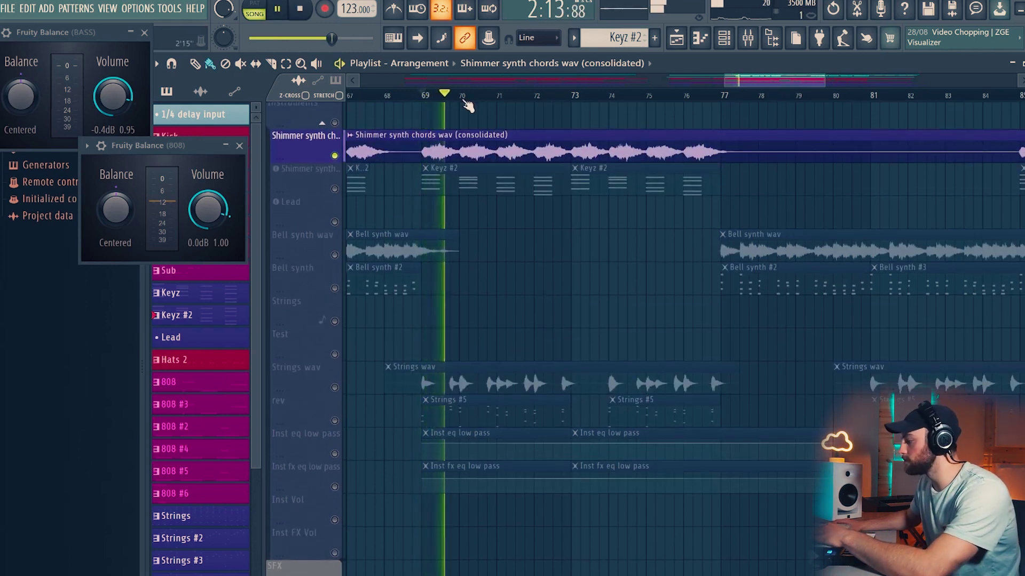
- Look over the mixer levels from the 808 track to the instrument buses during playback and close the mixer
{"action": "key", "text": "F9"}
{"action": "scroll", "coordinate": [563, 323], "scroll_direction": "down", "scroll_amount": 1}
{"action": "scroll", "coordinate": [564, 324], "scroll_direction": "up", "scroll_amount": 6}
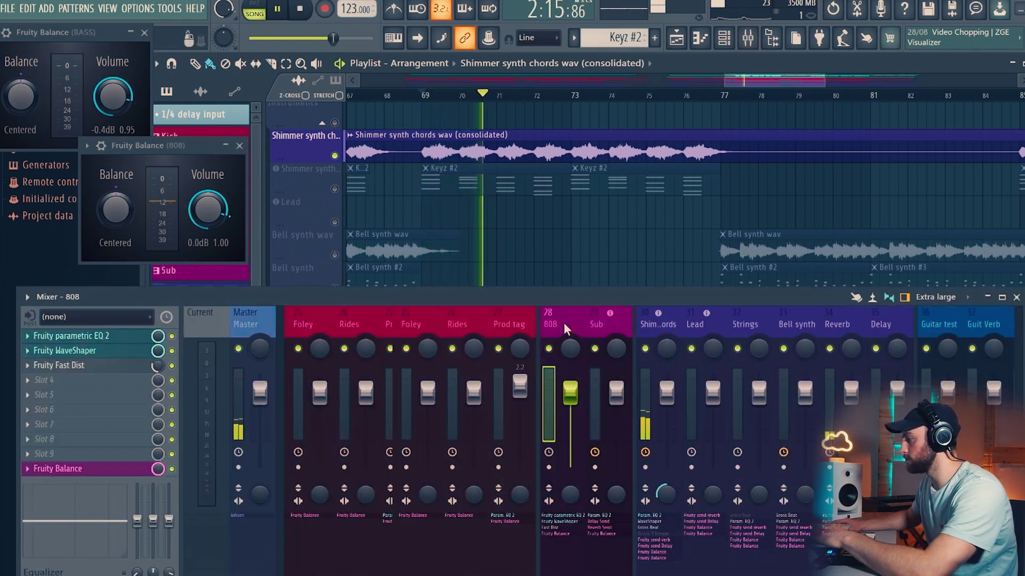
{"action": "scroll", "coordinate": [564, 323], "scroll_direction": "up", "scroll_amount": 6}
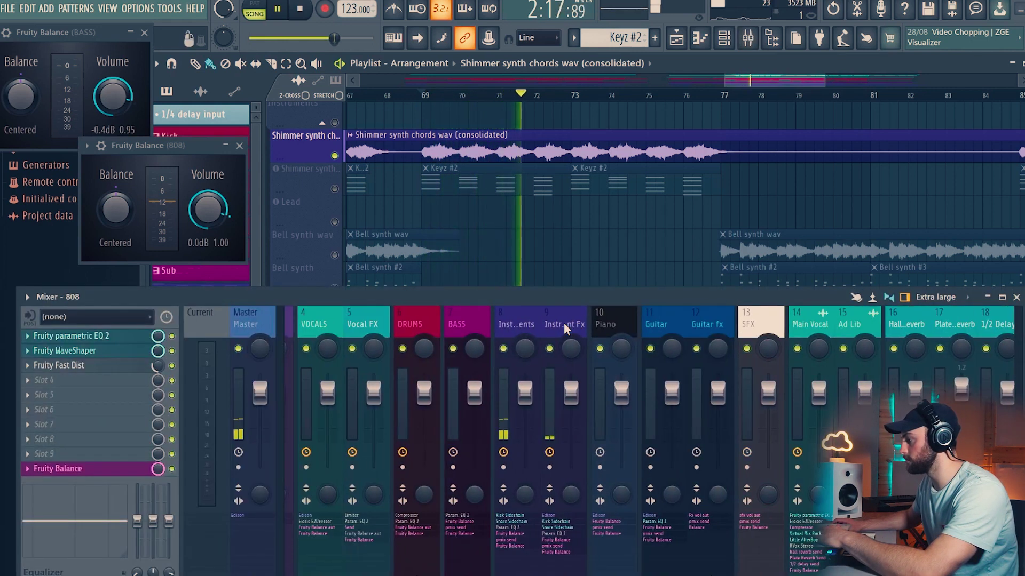
{"action": "key", "text": "F9"}
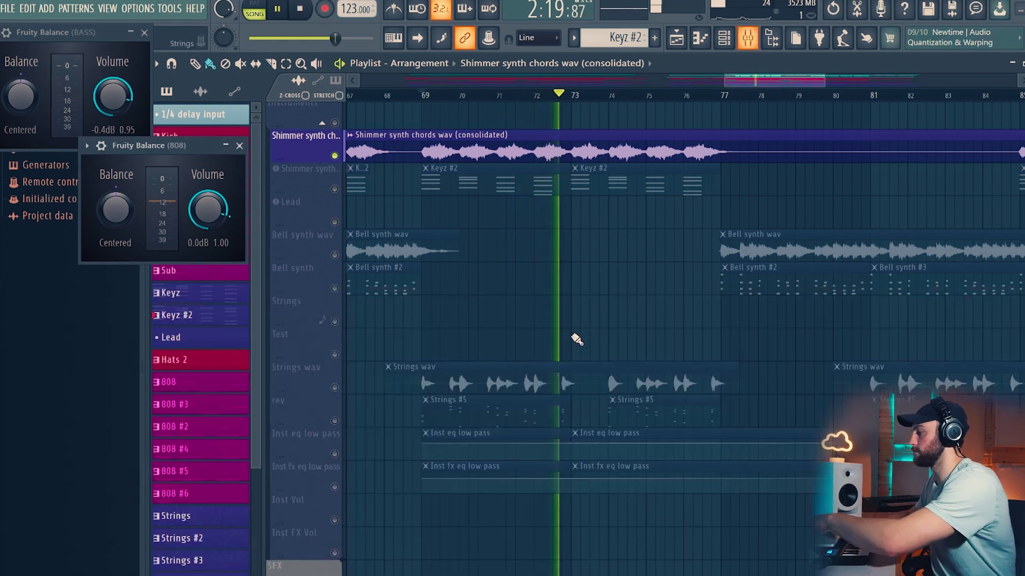
- Unmute the Kick, Snare and Hats tracks and play them with the shimmer synth chords from bar 69
{"action": "scroll", "coordinate": [572, 341], "scroll_direction": "up", "scroll_amount": 4}
{"action": "scroll", "coordinate": [573, 341], "scroll_direction": "up", "scroll_amount": 8}
{"action": "key", "text": "space"}
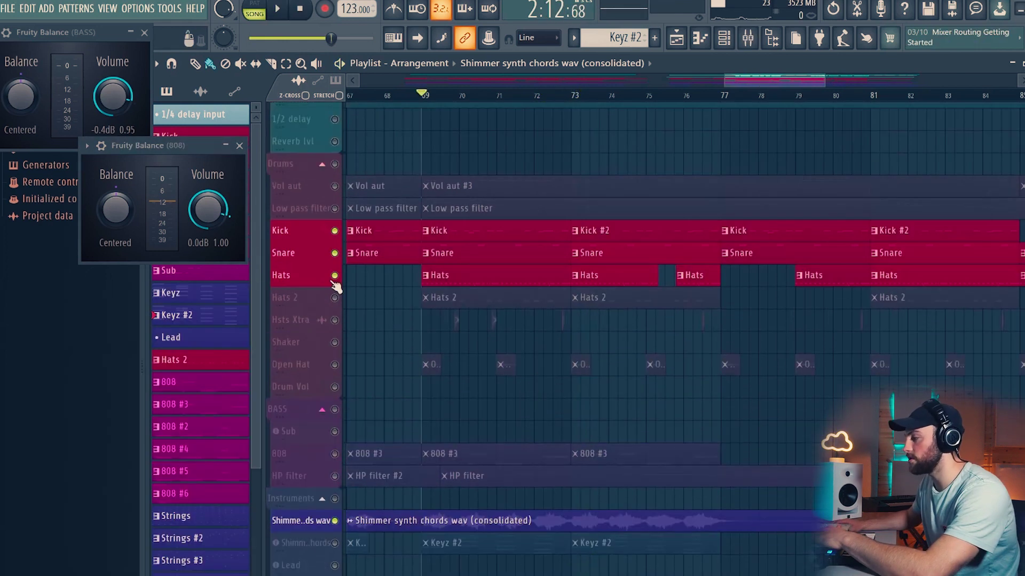
{"action": "scroll", "coordinate": [689, 320], "scroll_direction": "down", "scroll_amount": 2}
{"action": "key", "text": "space"}
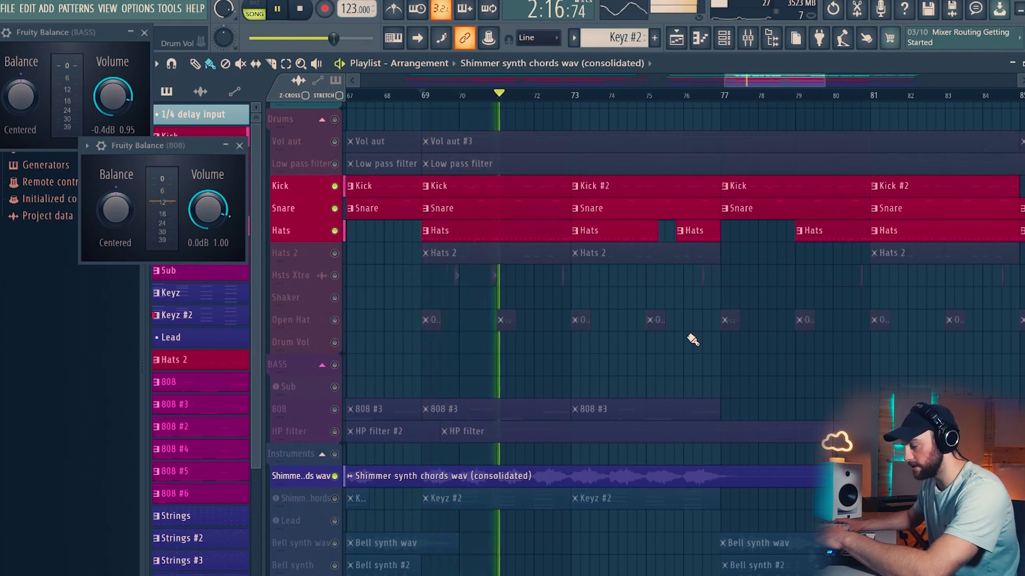
{"action": "scroll", "coordinate": [587, 315], "scroll_direction": "down", "scroll_amount": 5}
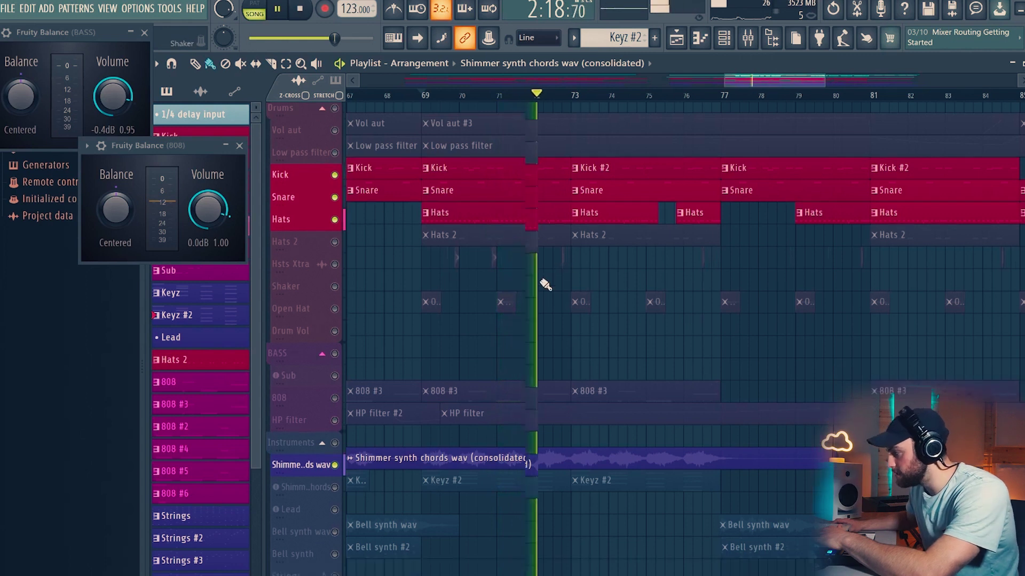
{"action": "scroll", "coordinate": [644, 348], "scroll_direction": "down", "scroll_amount": 3}
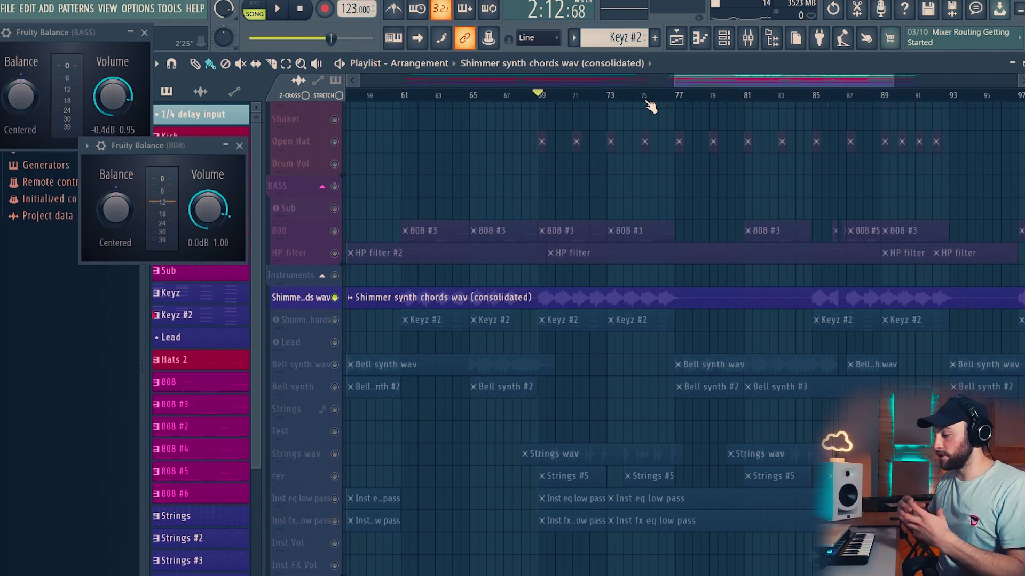
- Solo the rev track and pick its Strings #4 clip at bar 33
{"action": "scroll", "coordinate": [650, 102], "scroll_direction": "down", "scroll_amount": 5}
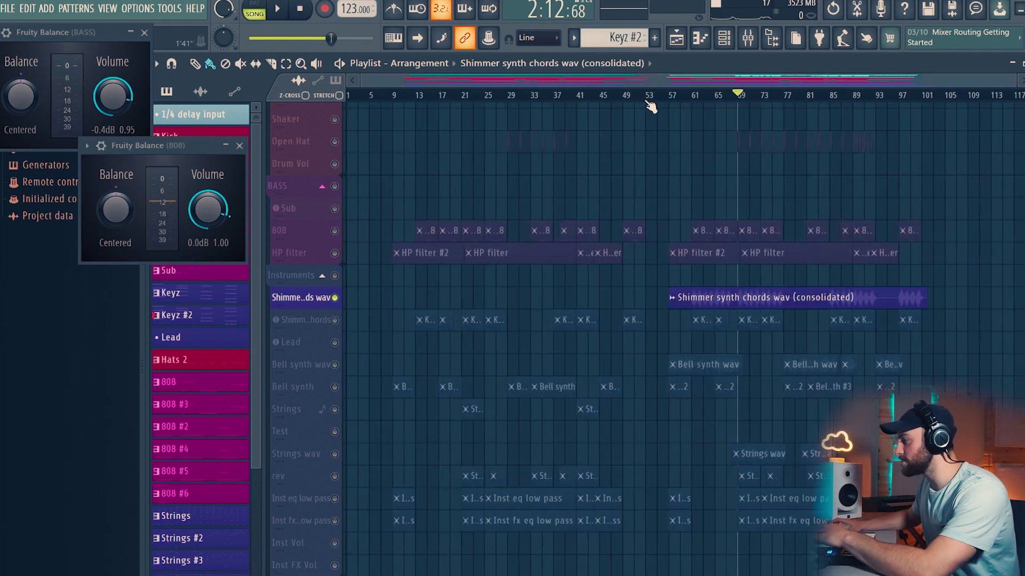
{"action": "scroll", "coordinate": [658, 370], "scroll_direction": "up", "scroll_amount": 3}
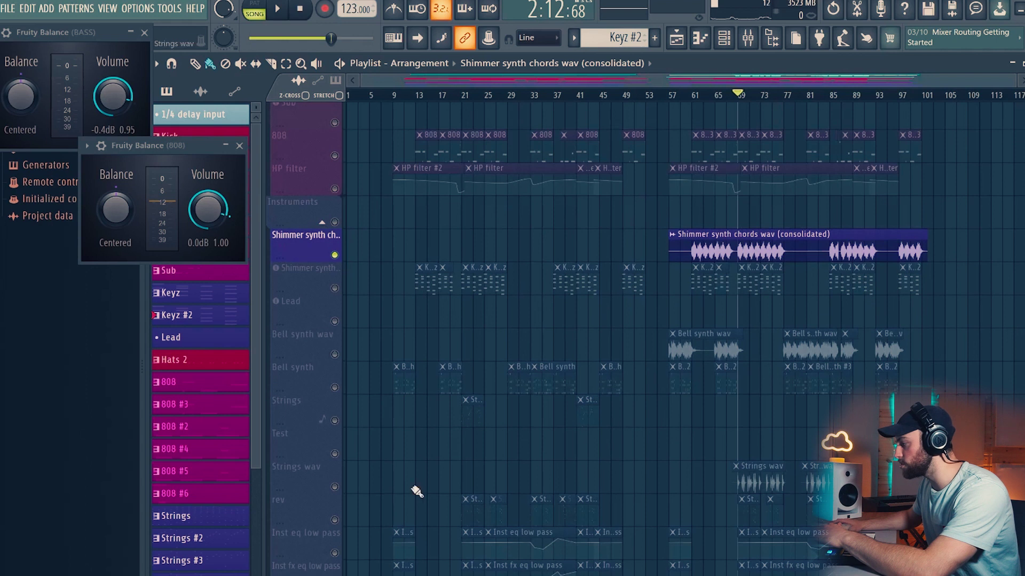
{"action": "left_click", "coordinate": [338, 523]}
{"action": "scroll", "coordinate": [561, 105], "scroll_direction": "up", "scroll_amount": 4}
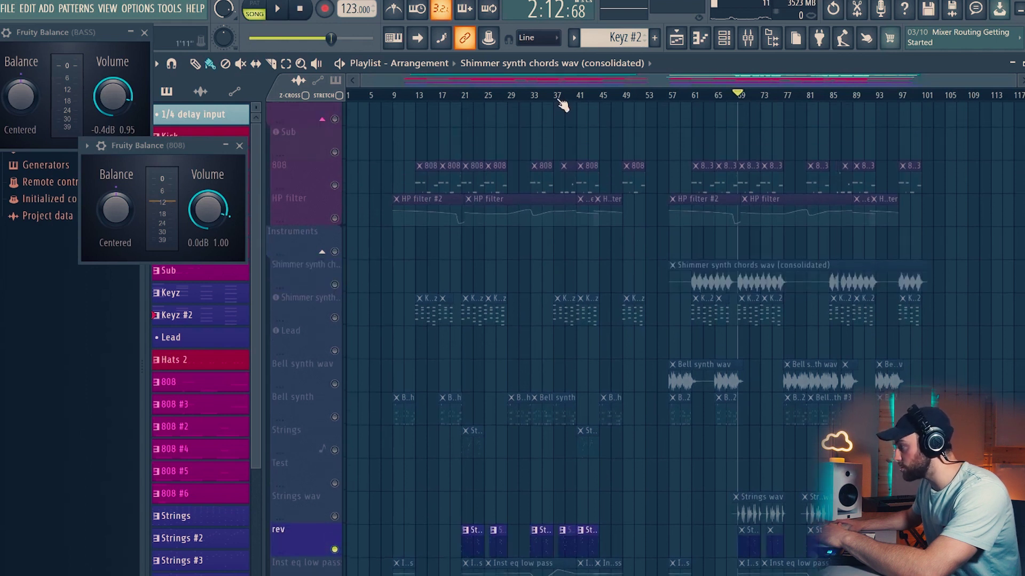
{"action": "scroll", "coordinate": [563, 105], "scroll_direction": "up", "scroll_amount": 2}
{"action": "scroll", "coordinate": [531, 373], "scroll_direction": "down", "scroll_amount": 2}
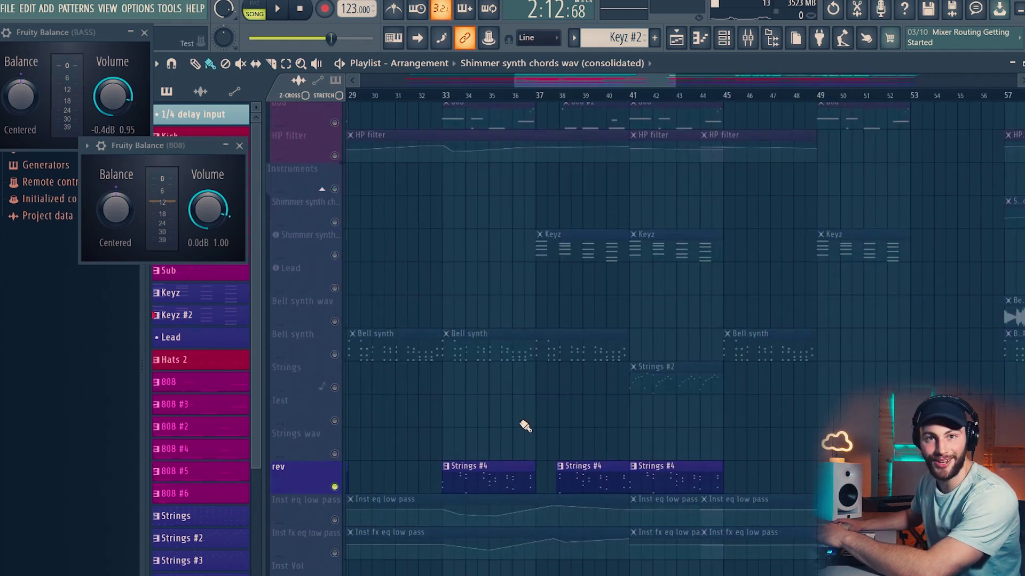
{"action": "left_click", "coordinate": [514, 476]}
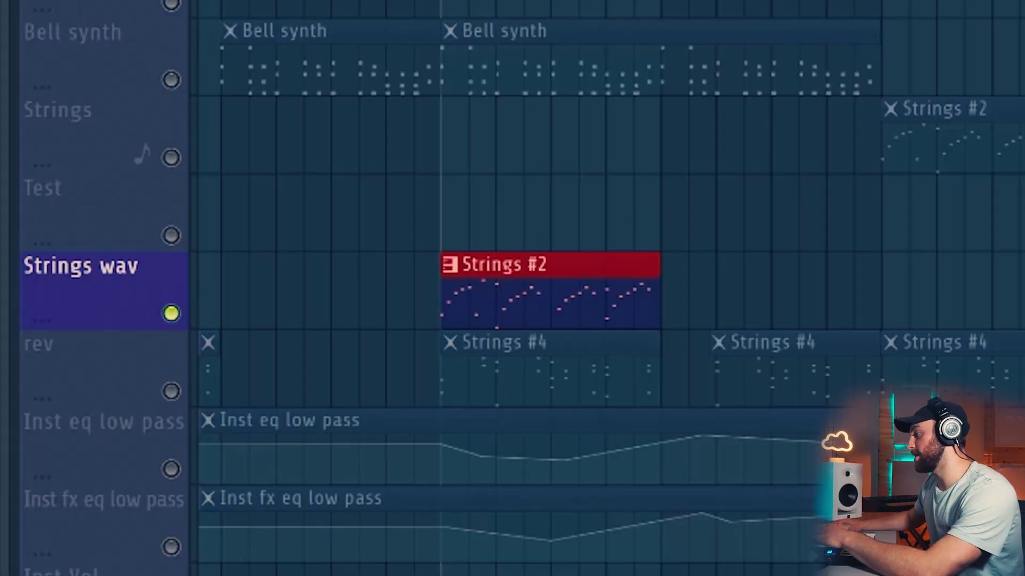
- Play the Strings #2 clip on the Strings wav track from bar 33 and stop playback
{"action": "key", "text": "space"}
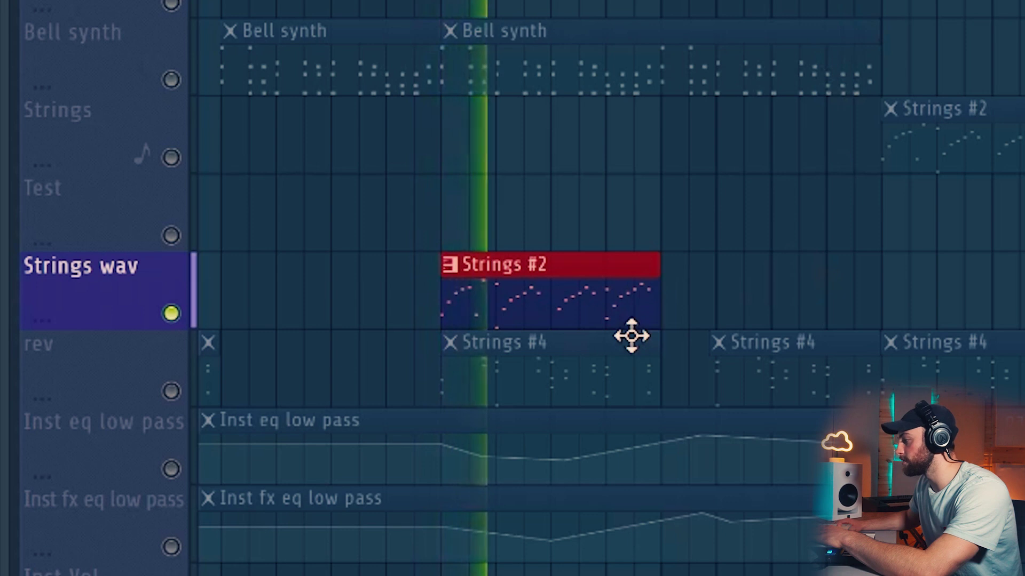
{"action": "scroll", "coordinate": [662, 155], "scroll_direction": "down", "scroll_amount": 5}
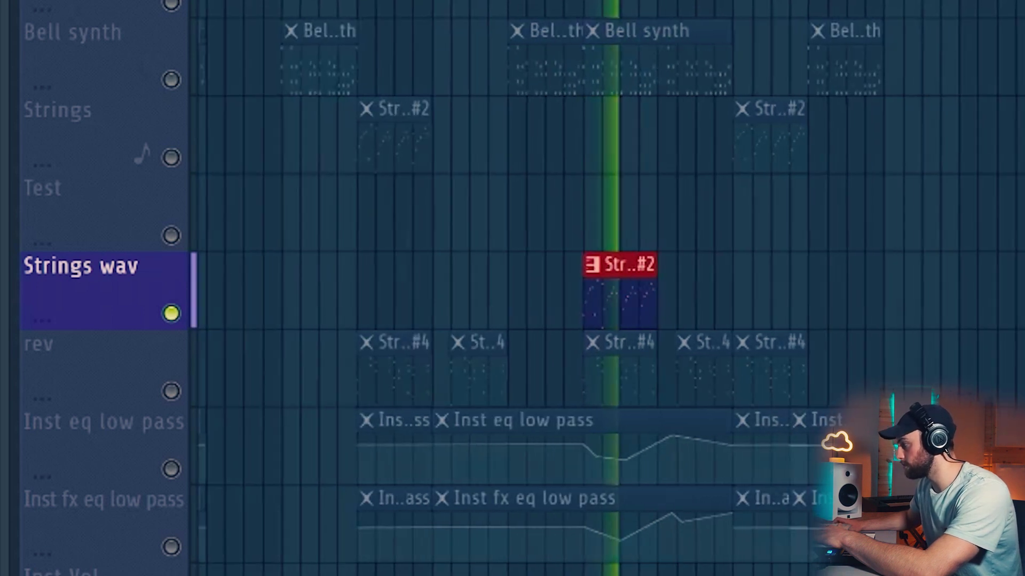
{"action": "key", "text": "space"}
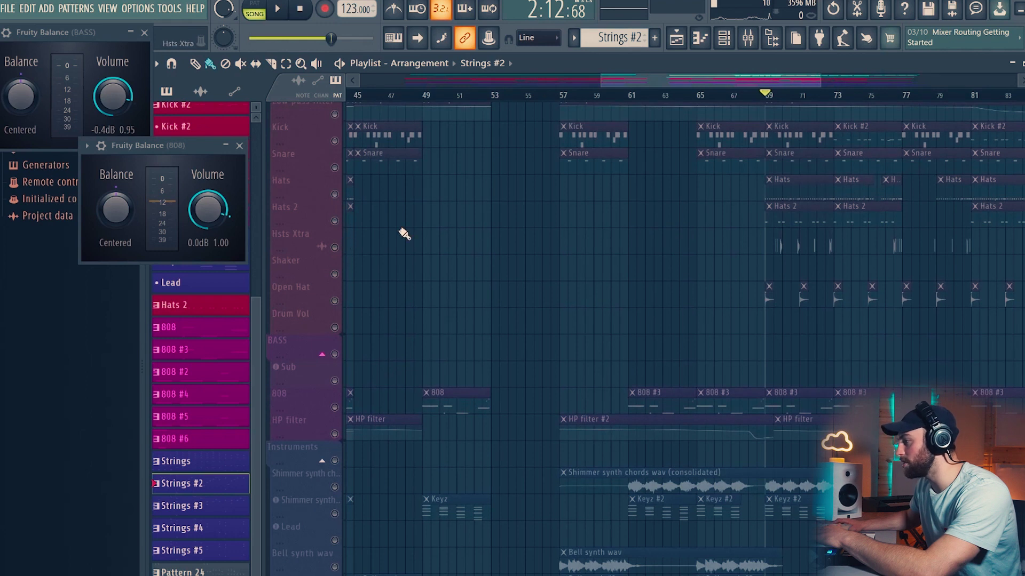
- Unmute the Kick, Snare and Hats tracks in the playlist
{"action": "left_click", "coordinate": [334, 141]}
{"action": "left_click", "coordinate": [335, 168]}
{"action": "left_click", "coordinate": [335, 194]}
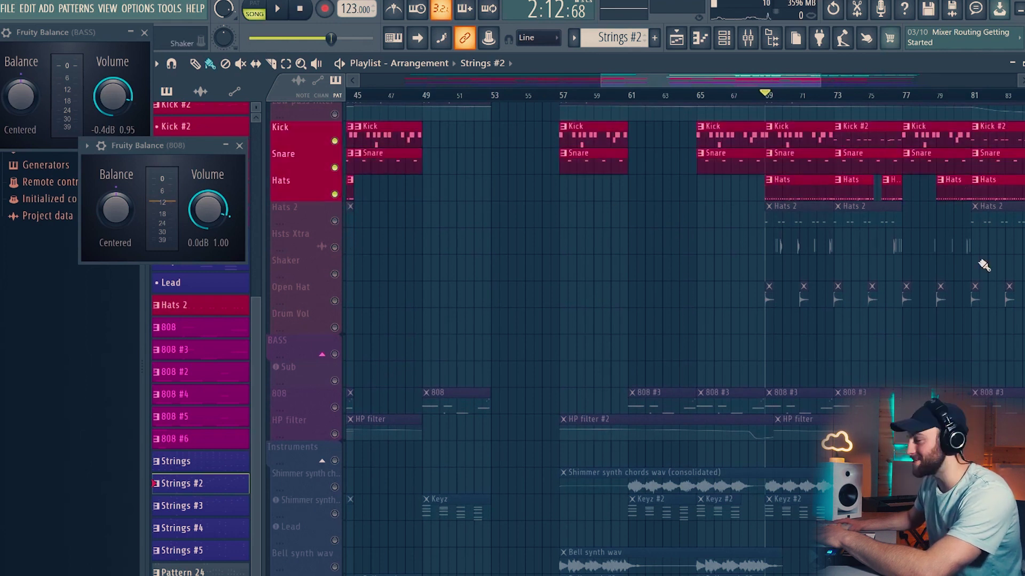
- Play the Strings #2 clip on the Test track from bar 69 and stop playback
{"action": "key", "text": "space"}
{"action": "scroll", "coordinate": [929, 249], "scroll_direction": "down", "scroll_amount": 4}
{"action": "scroll", "coordinate": [829, 98], "scroll_direction": "up", "scroll_amount": 3}
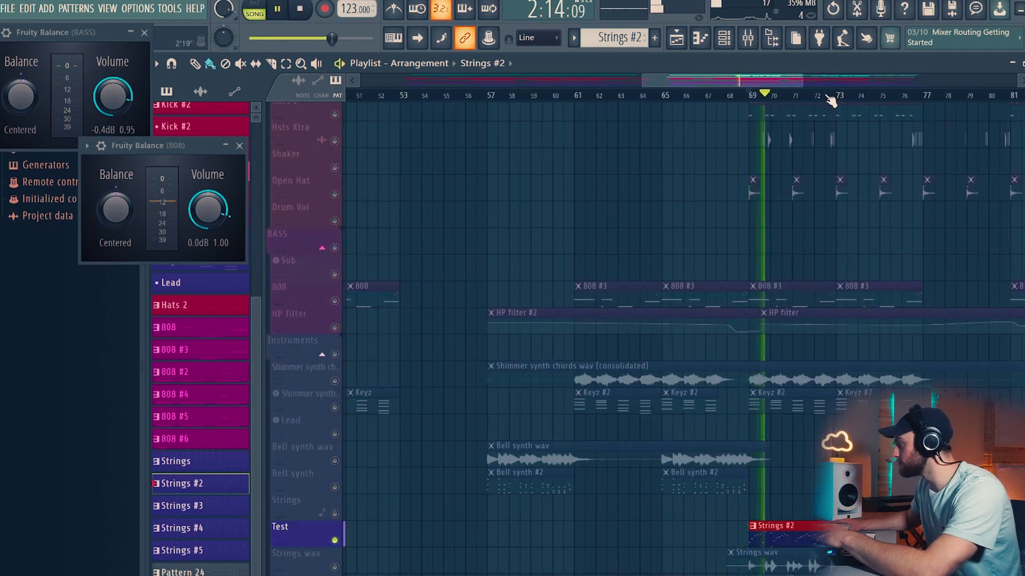
{"action": "scroll", "coordinate": [829, 100], "scroll_direction": "up", "scroll_amount": 2}
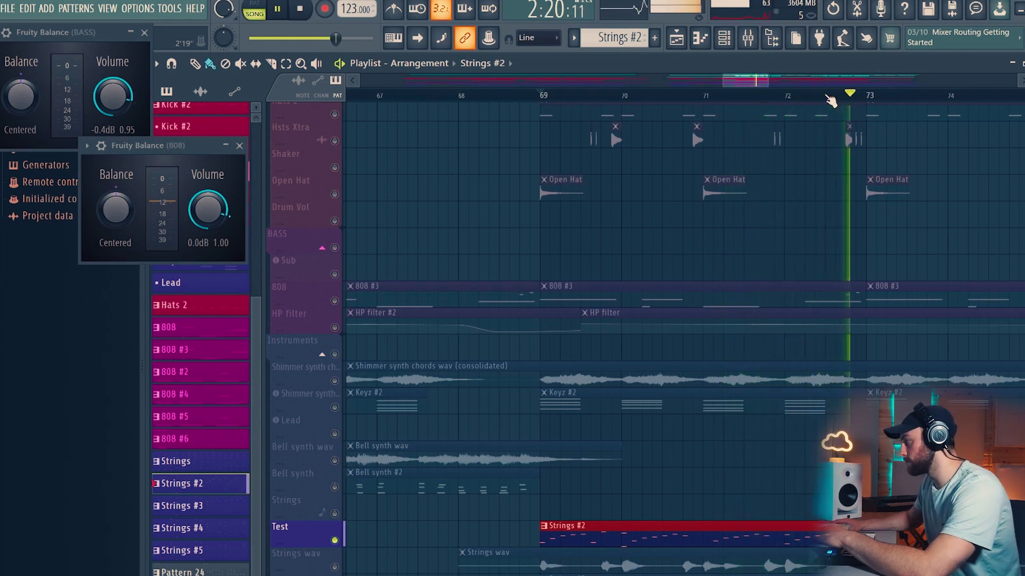
{"action": "key", "text": "space"}
{"action": "scroll", "coordinate": [830, 100], "scroll_direction": "down", "scroll_amount": 4}
{"action": "scroll", "coordinate": [830, 100], "scroll_direction": "down", "scroll_amount": 3}
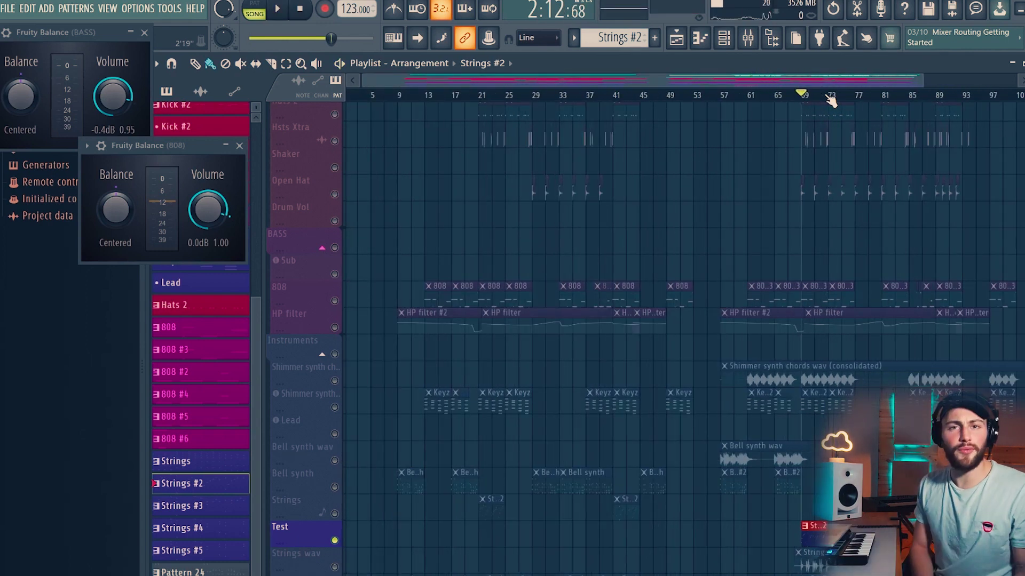
- Listen to the Test track's Strings #2 clip once more from bar 69 and delete that clip
{"action": "scroll", "coordinate": [830, 100], "scroll_direction": "up", "scroll_amount": 7}
{"action": "scroll", "coordinate": [776, 297], "scroll_direction": "down", "scroll_amount": 1}
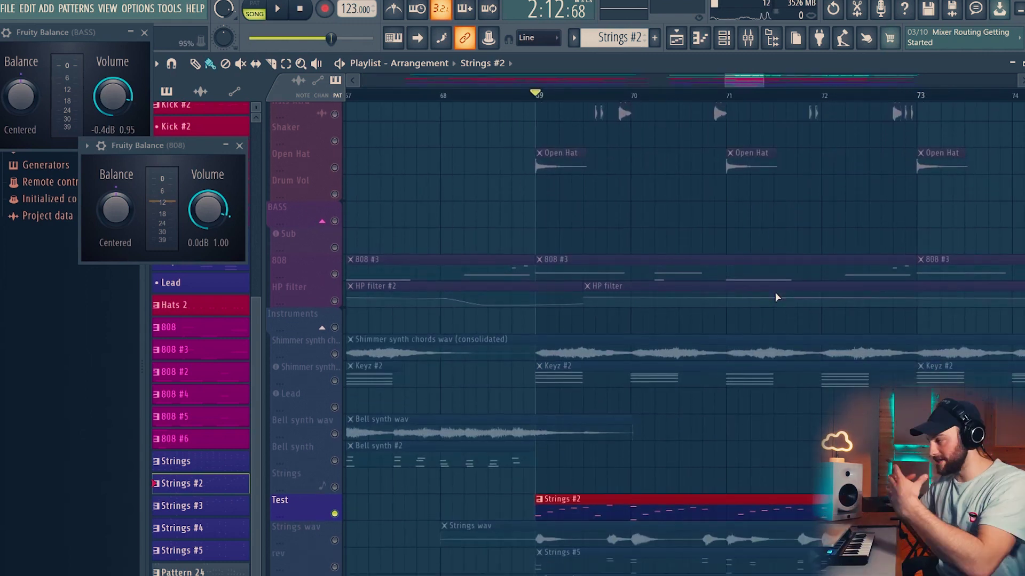
{"action": "scroll", "coordinate": [652, 375], "scroll_direction": "down", "scroll_amount": 2}
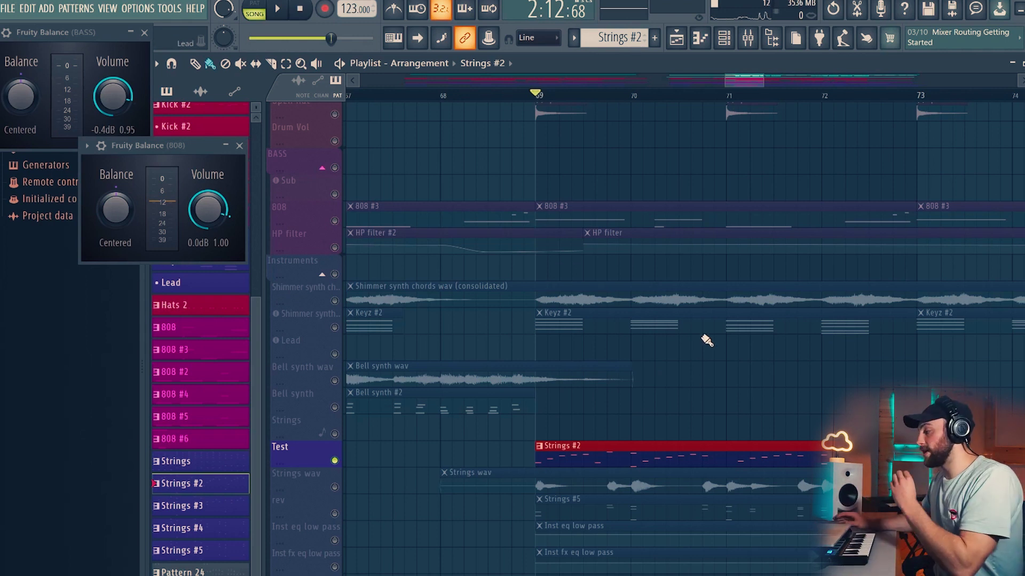
{"action": "key", "text": "space"}
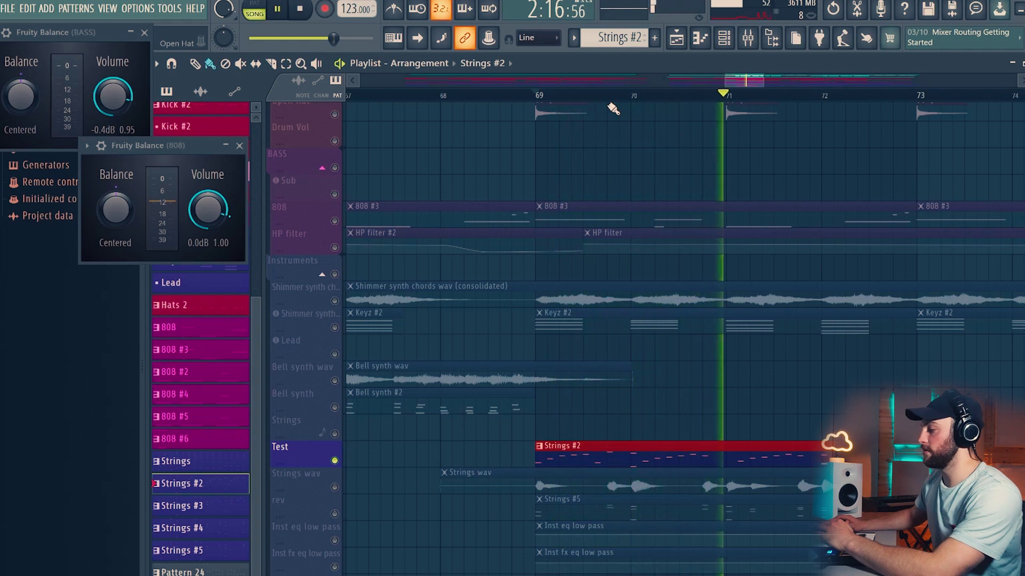
{"action": "key", "text": "space"}
{"action": "right_click", "coordinate": [722, 450]}
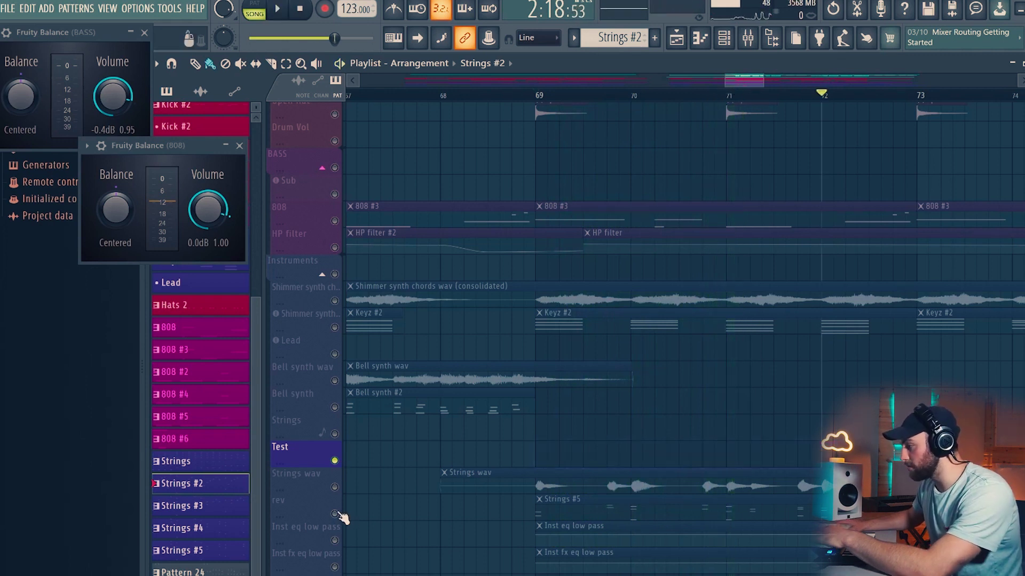
- Unmute the Strings wav track, play it from bar 69 and stop playback
{"action": "left_click", "coordinate": [320, 483]}
{"action": "left_click", "coordinate": [537, 97]}
{"action": "key", "text": "space"}
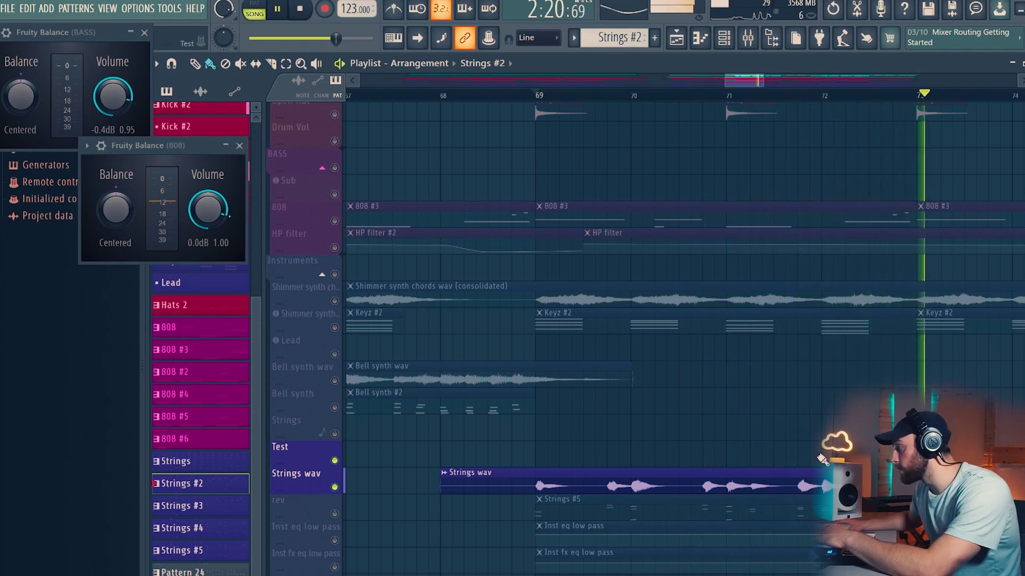
{"action": "key", "text": "space"}
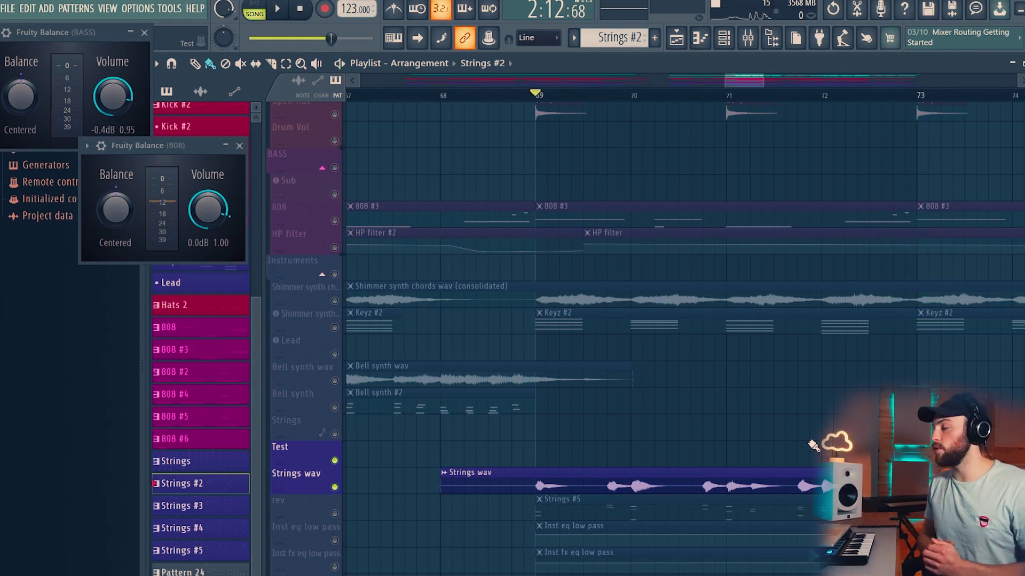
- Unmute the Shimmer synth chords wav track, play it with the Strings wav track from bar 69 and stop
{"action": "left_click", "coordinate": [335, 302]}
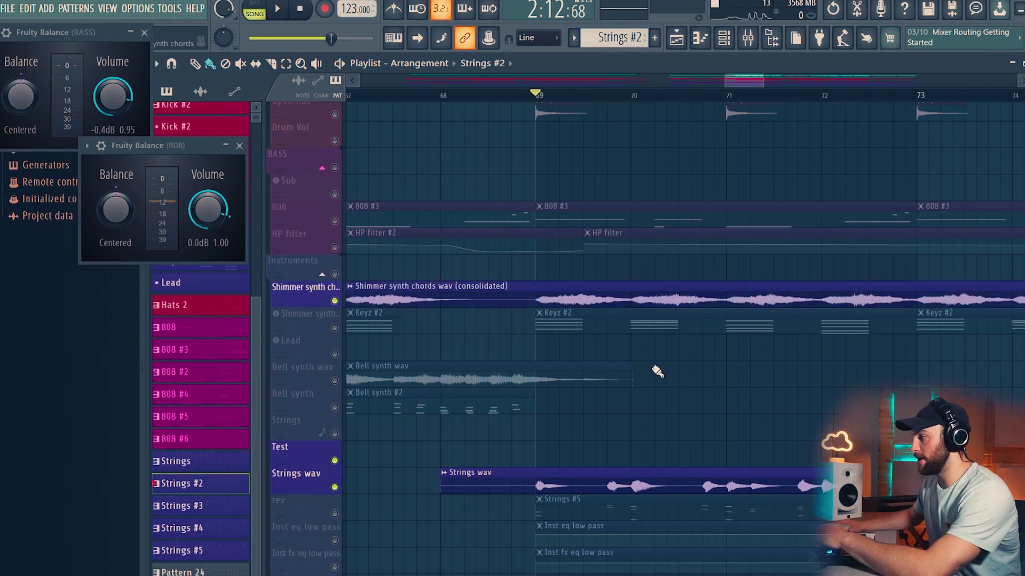
{"action": "key", "text": "space"}
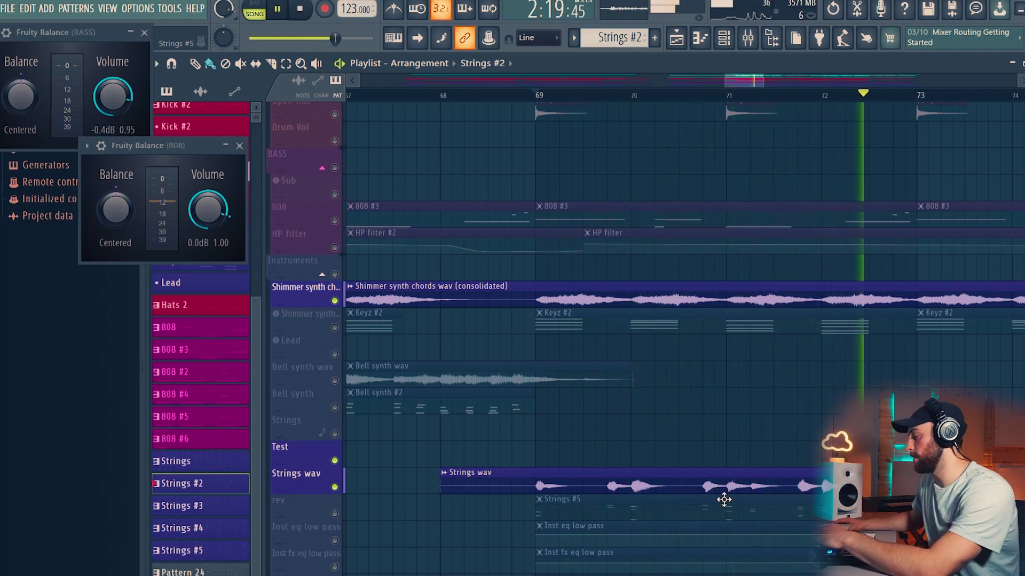
{"action": "key", "text": "space"}
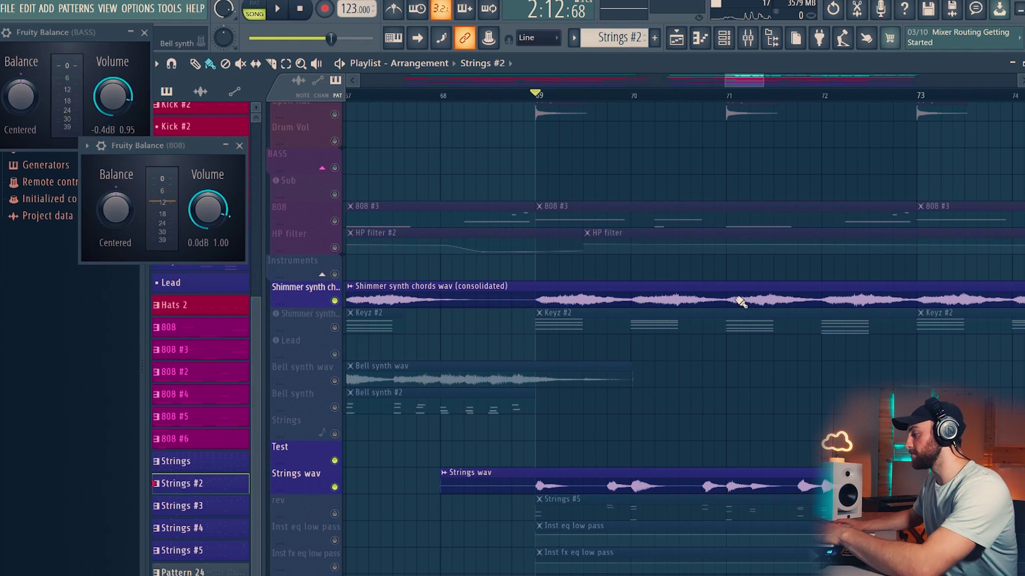
- Unmute the Bell synth wav track and play it from bar 57 with the shimmer chords, following playback into the strings at bar 69
{"action": "scroll", "coordinate": [738, 297], "scroll_direction": "down", "scroll_amount": 3}
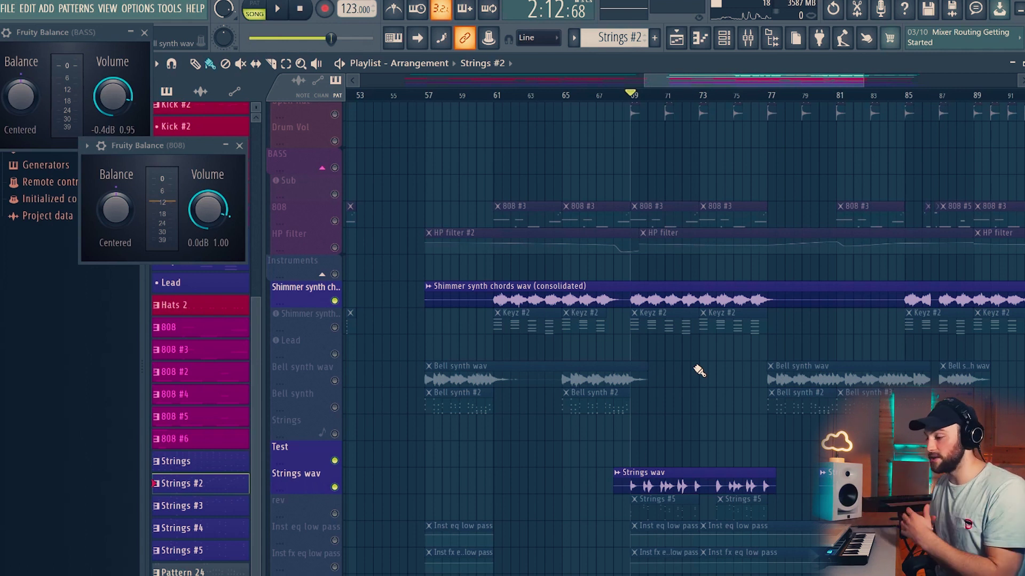
{"action": "left_click", "coordinate": [335, 381]}
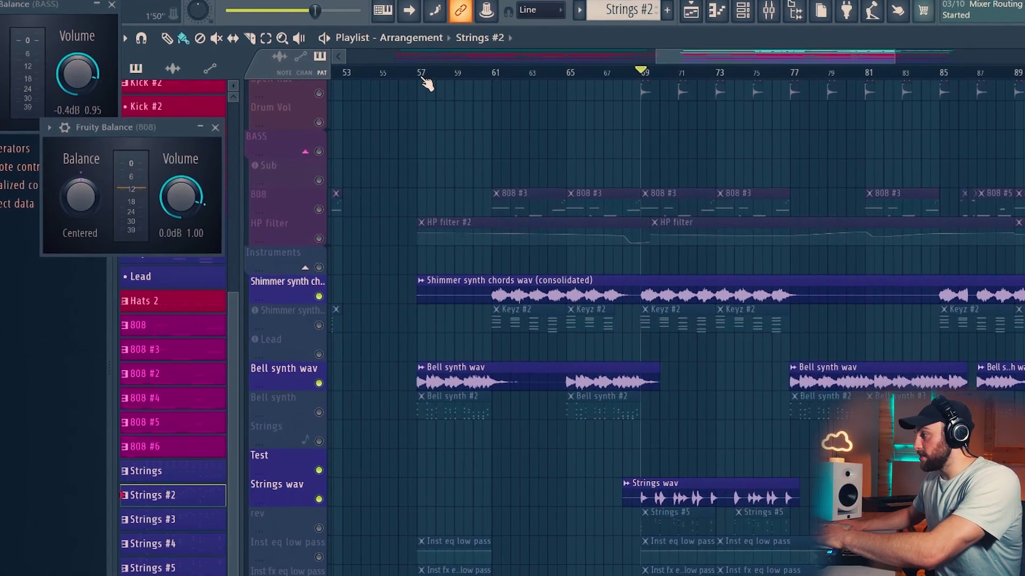
{"action": "left_click", "coordinate": [422, 75]}
{"action": "key", "text": "space"}
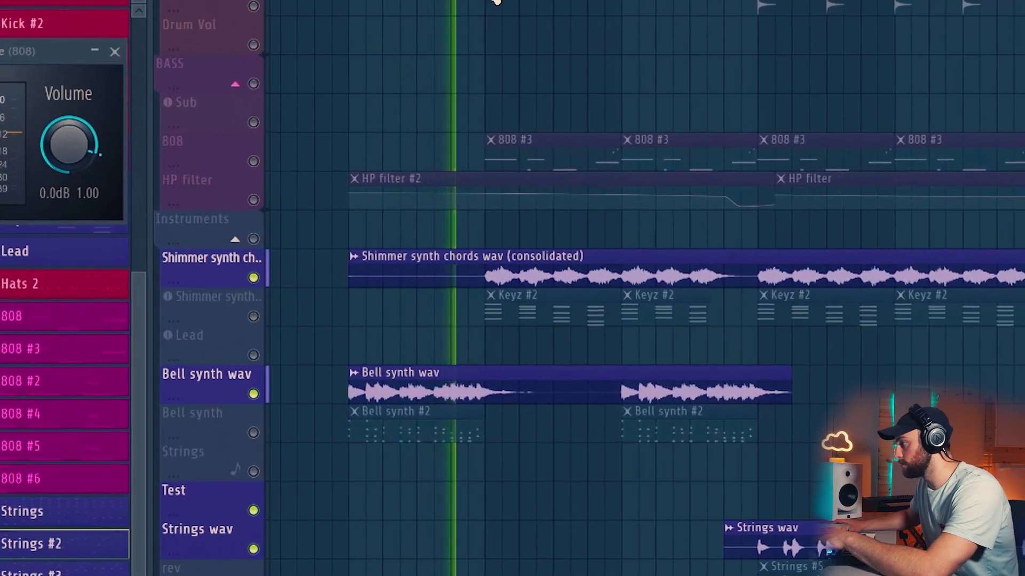
{"action": "scroll", "coordinate": [495, 1], "scroll_direction": "up", "scroll_amount": 5}
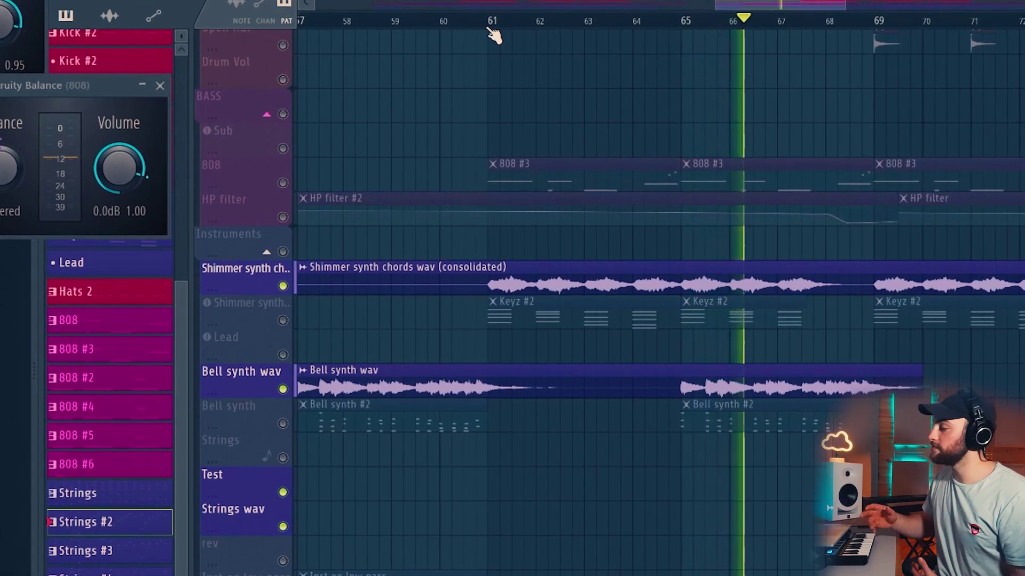
{"action": "scroll", "coordinate": [488, 20], "scroll_direction": "down", "scroll_amount": 4}
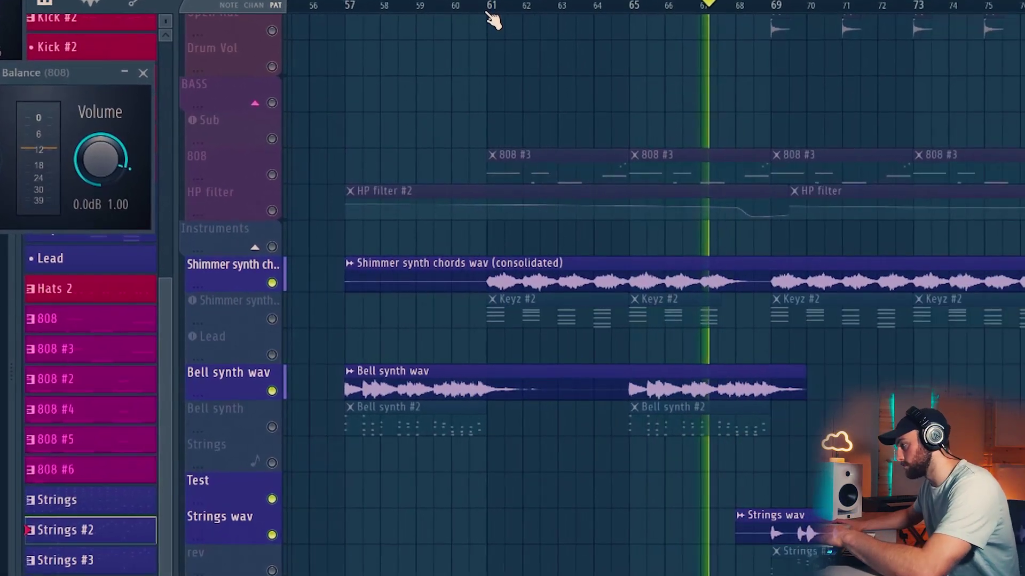
{"action": "scroll", "coordinate": [488, 10], "scroll_direction": "down", "scroll_amount": 1}
{"action": "scroll", "coordinate": [661, 9], "scroll_direction": "up", "scroll_amount": 2}
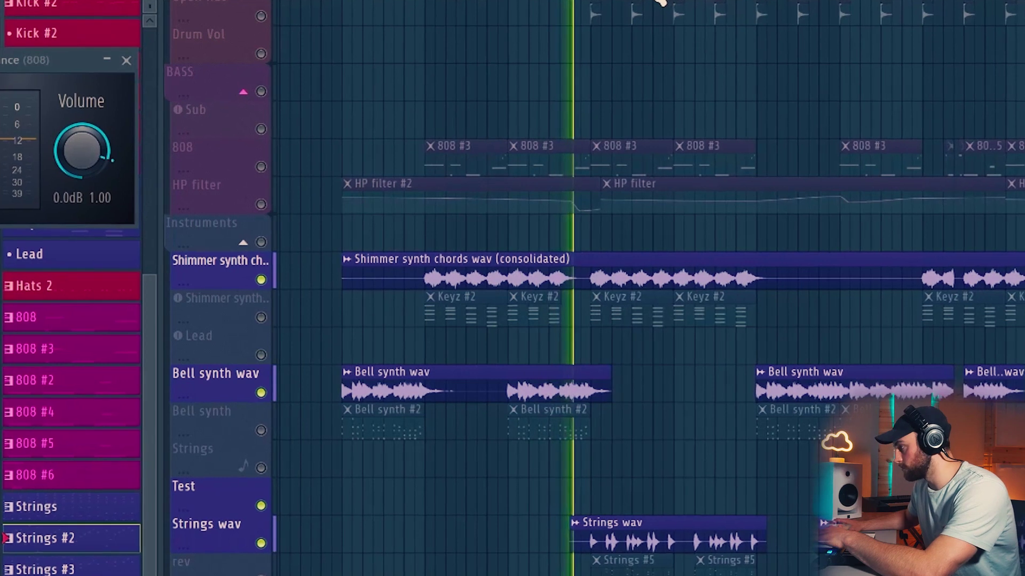
{"action": "scroll", "coordinate": [661, 8], "scroll_direction": "up", "scroll_amount": 3}
{"action": "scroll", "coordinate": [665, 1], "scroll_direction": "up", "scroll_amount": 3}
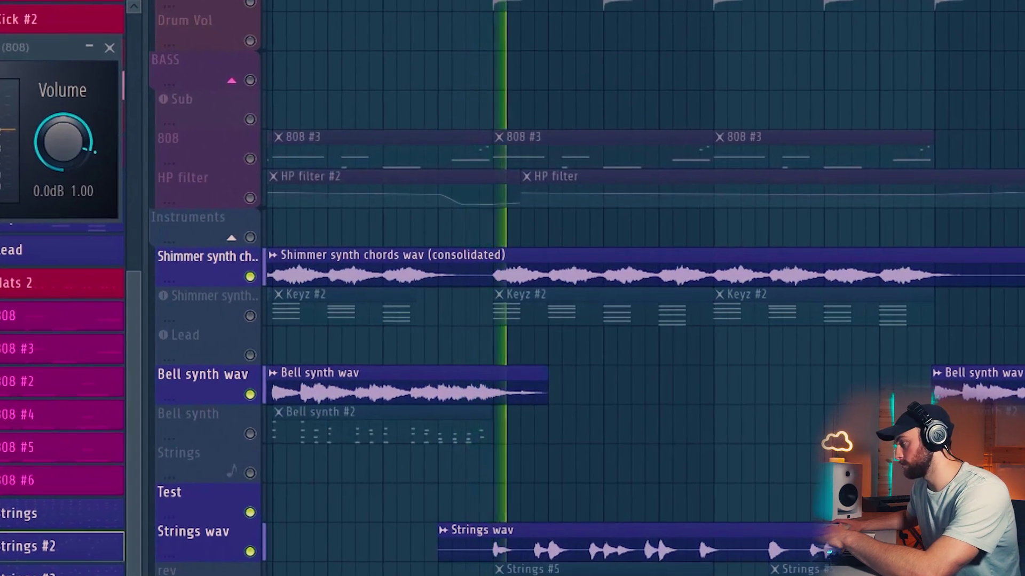
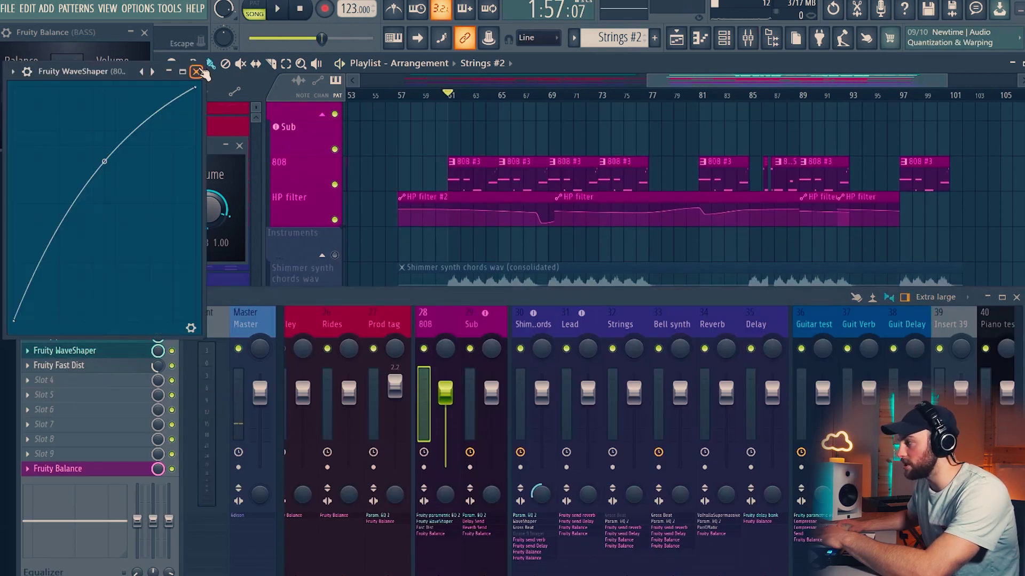
- Close the 808 channel's Fruity WaveShaper and examine its Fruity parametric EQ 2 and Fruity Fast Dist settings
{"action": "left_click", "coordinate": [197, 72]}
{"action": "left_click", "coordinate": [119, 341]}
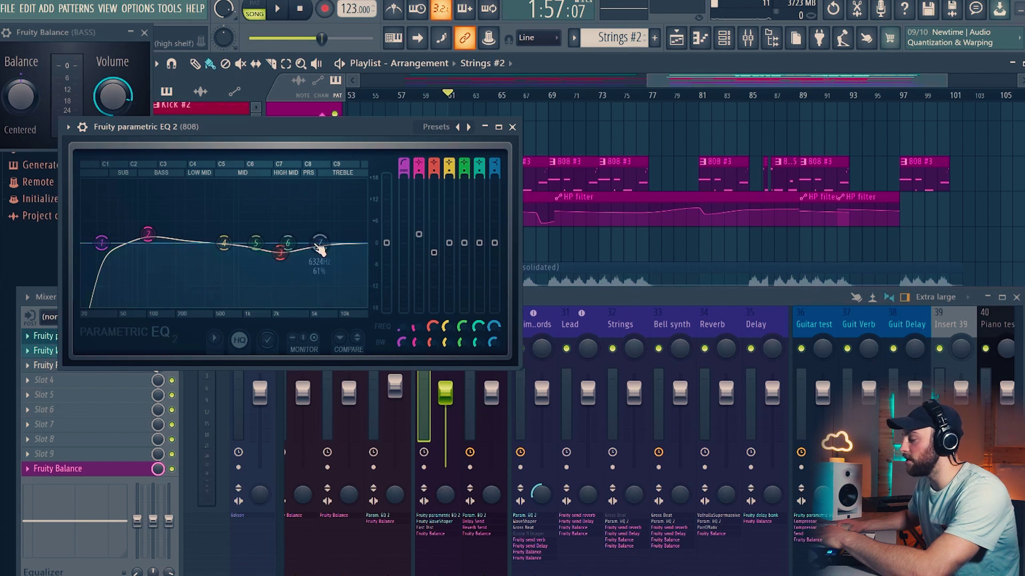
{"action": "left_click", "coordinate": [512, 127]}
{"action": "left_click", "coordinate": [59, 365]}
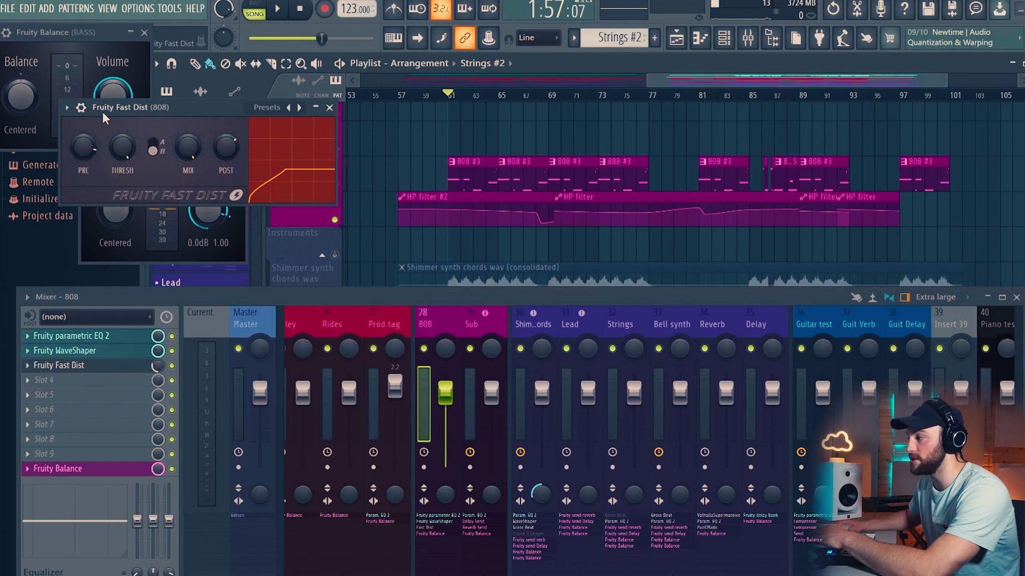
{"action": "left_click_drag", "start_coordinate": [184, 118], "coordinate": [321, 140]}
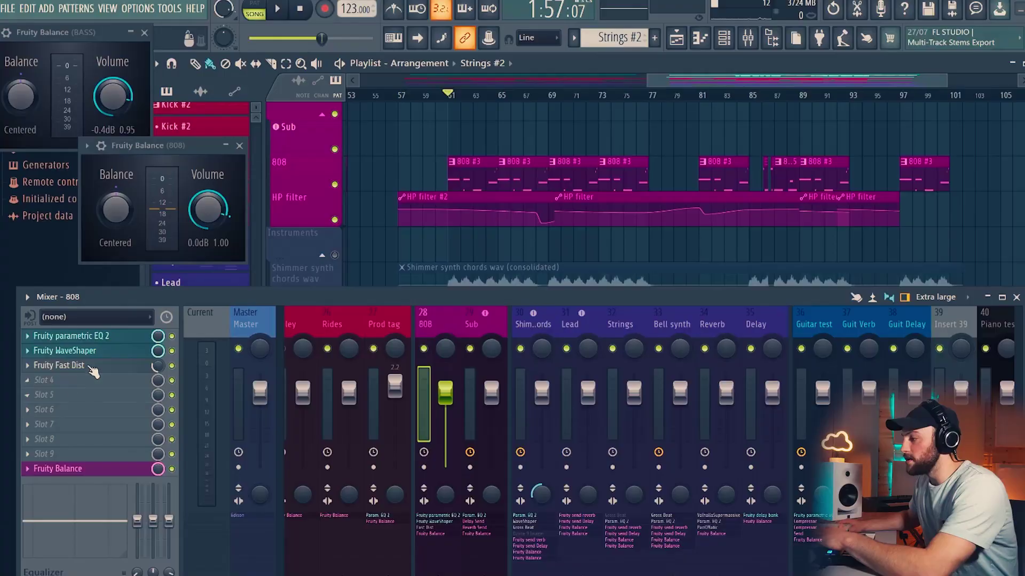
{"action": "left_click", "coordinate": [101, 366]}
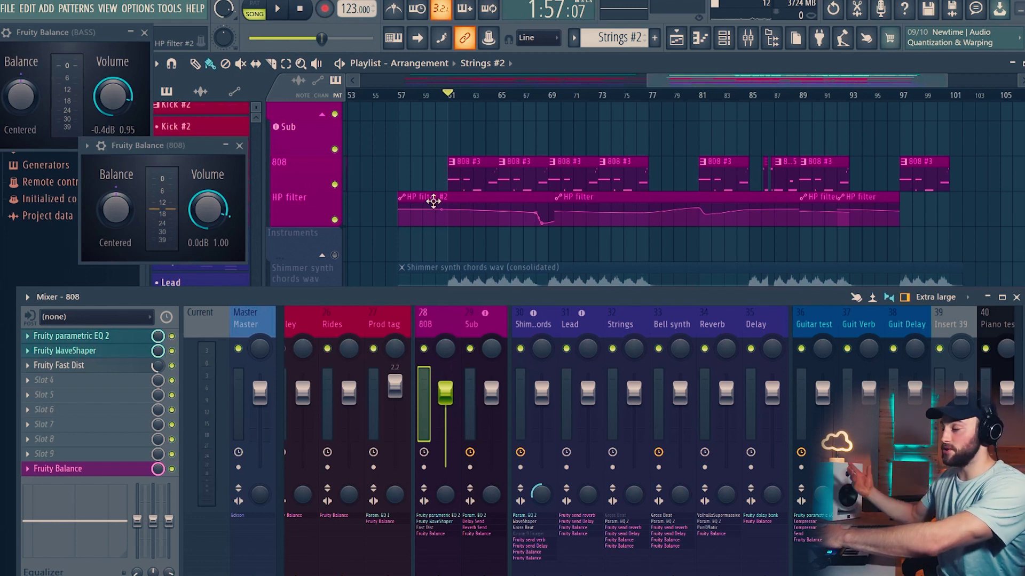
- Play the 808 track on its own from bar 61 and stop playback
{"action": "key", "text": "space"}
{"action": "scroll", "coordinate": [507, 157], "scroll_direction": "down", "scroll_amount": 1}
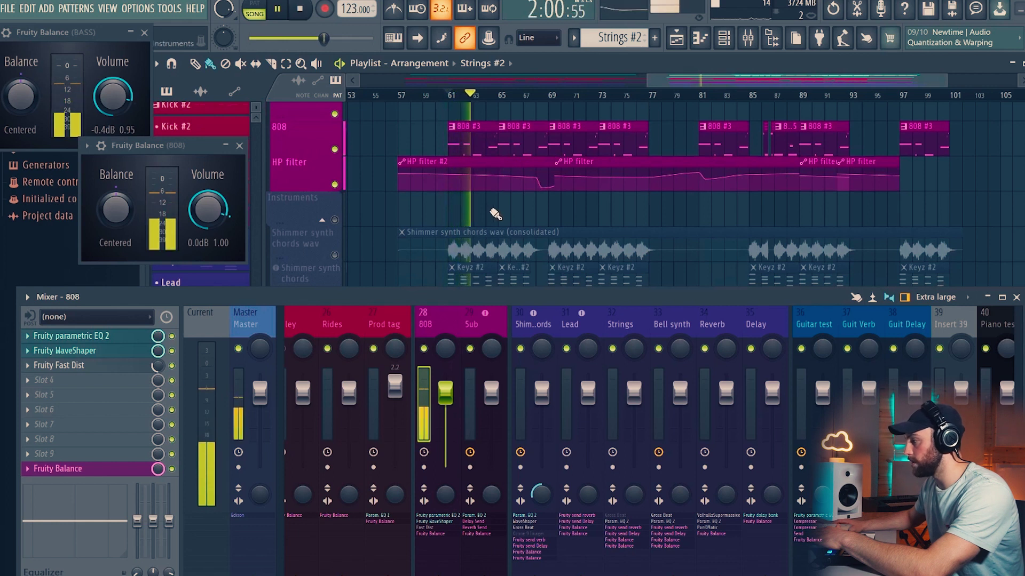
{"action": "scroll", "coordinate": [540, 229], "scroll_direction": "down", "scroll_amount": 1}
{"action": "key", "text": "space"}
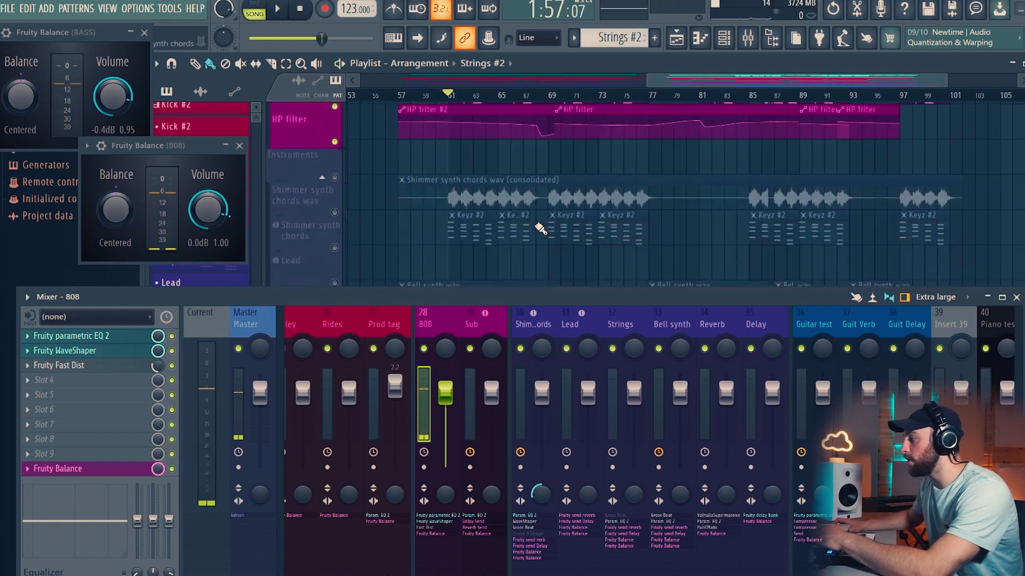
- Unmute the Instruments group, play it together with the 808 from bar 61 and stop
{"action": "scroll", "coordinate": [540, 228], "scroll_direction": "up", "scroll_amount": 1}
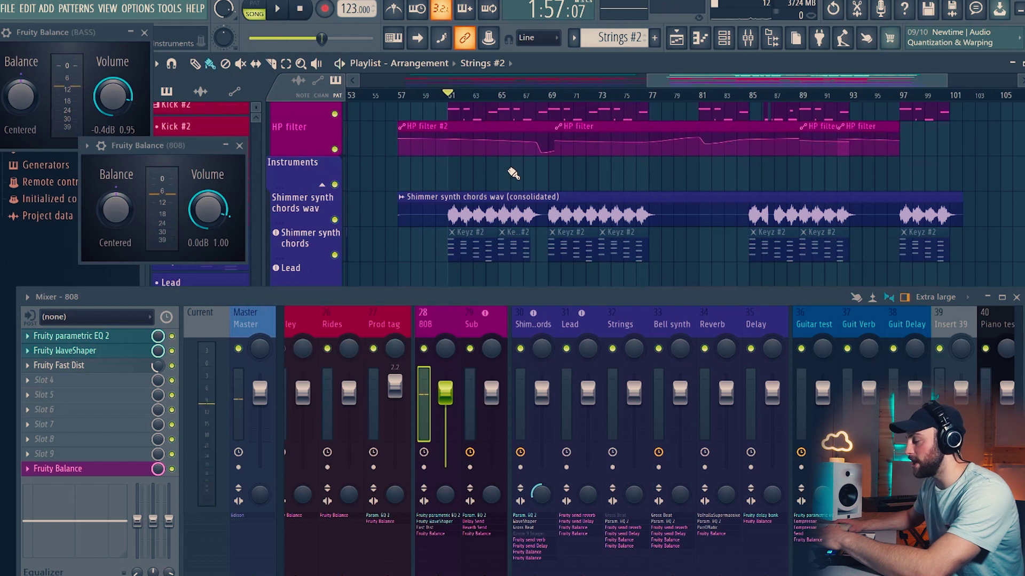
{"action": "key", "text": "space"}
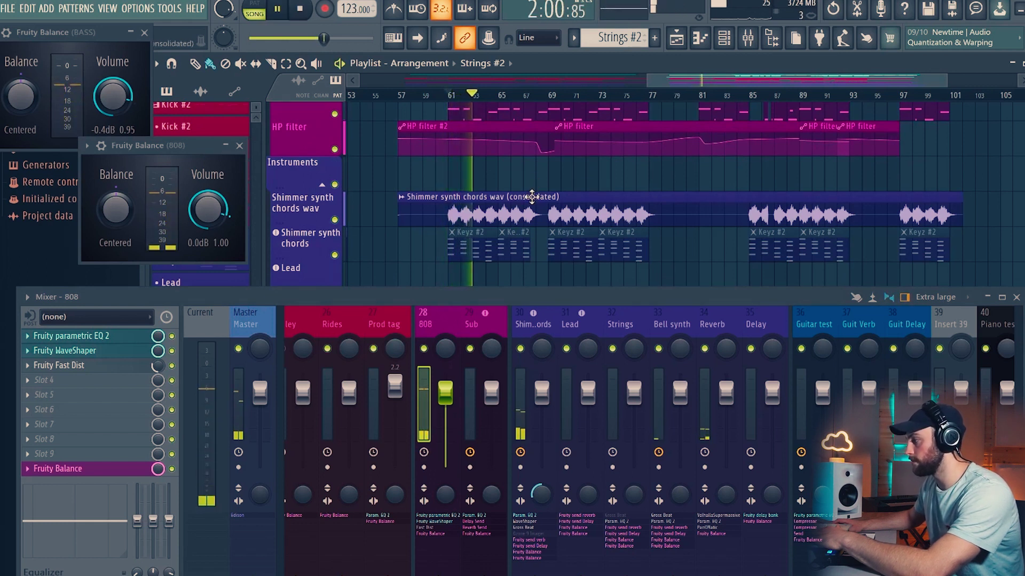
{"action": "key", "text": "space"}
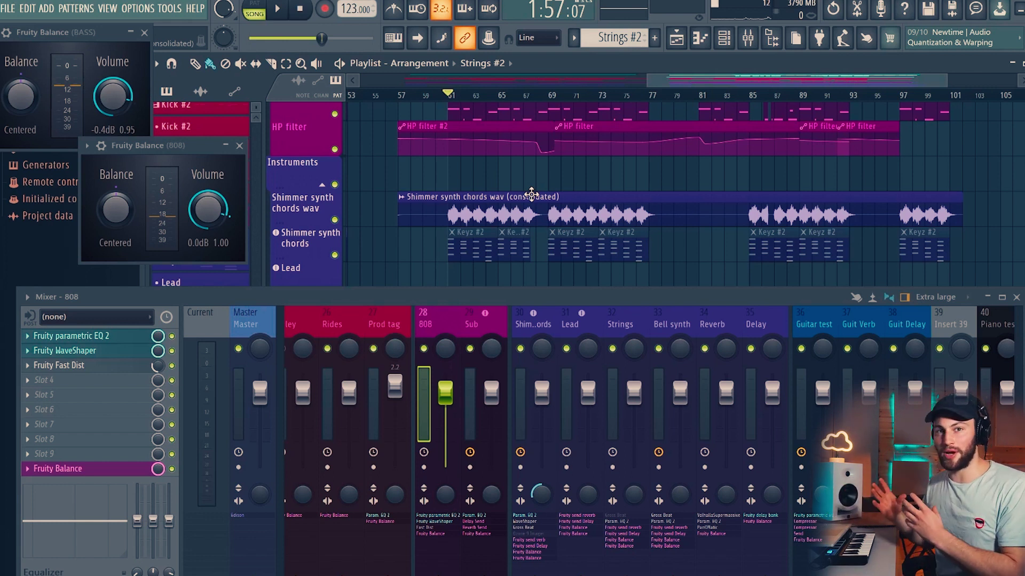
- Disable Fruity WaveShaper, Slot 4 and Fruity Fast Dist on the 808 mixer channel while playing from bar 61, and stop
{"action": "left_click", "coordinate": [172, 351]}
{"action": "left_click", "coordinate": [173, 380]}
{"action": "key", "text": "space"}
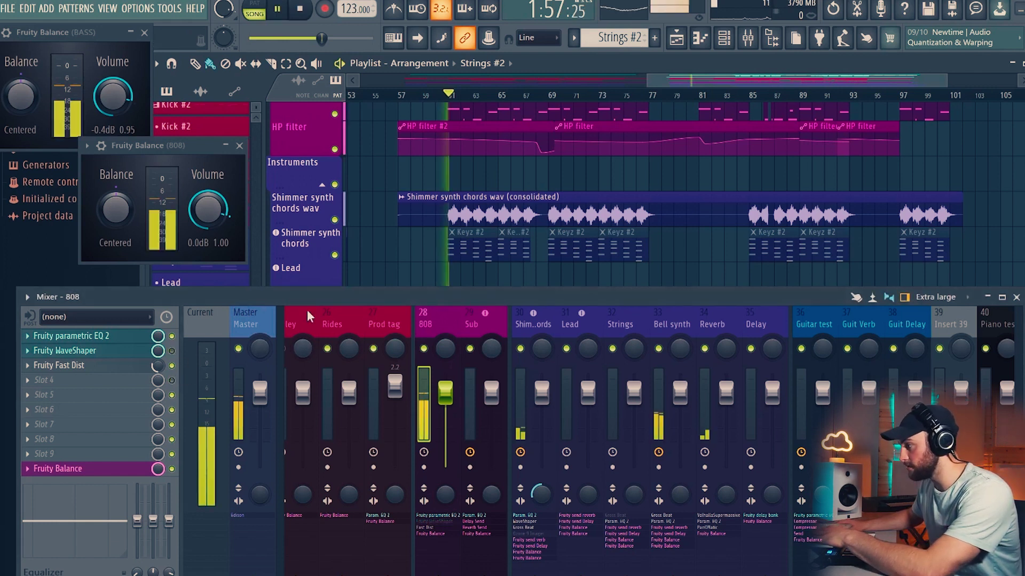
{"action": "left_click", "coordinate": [171, 366]}
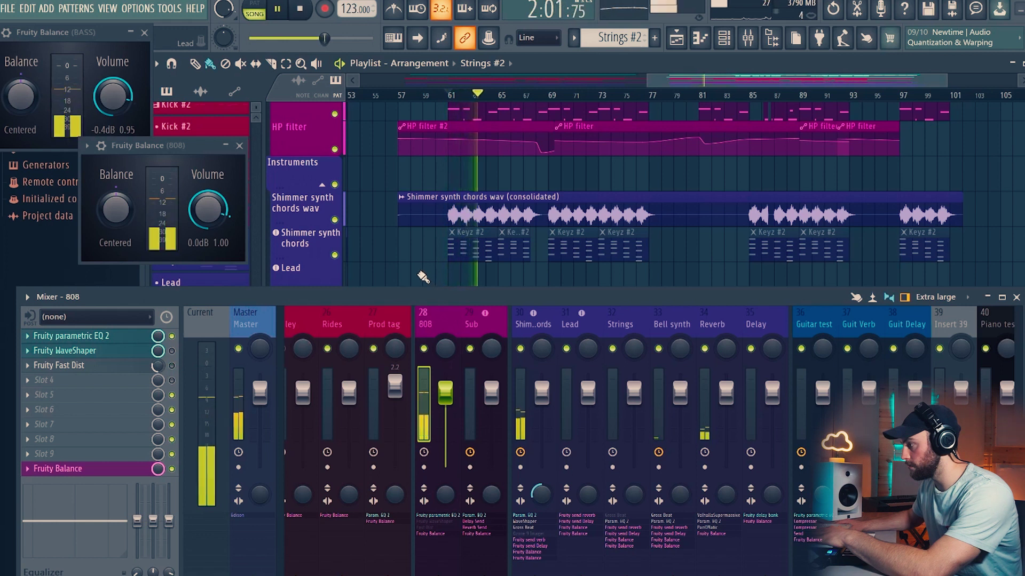
{"action": "key", "text": "space"}
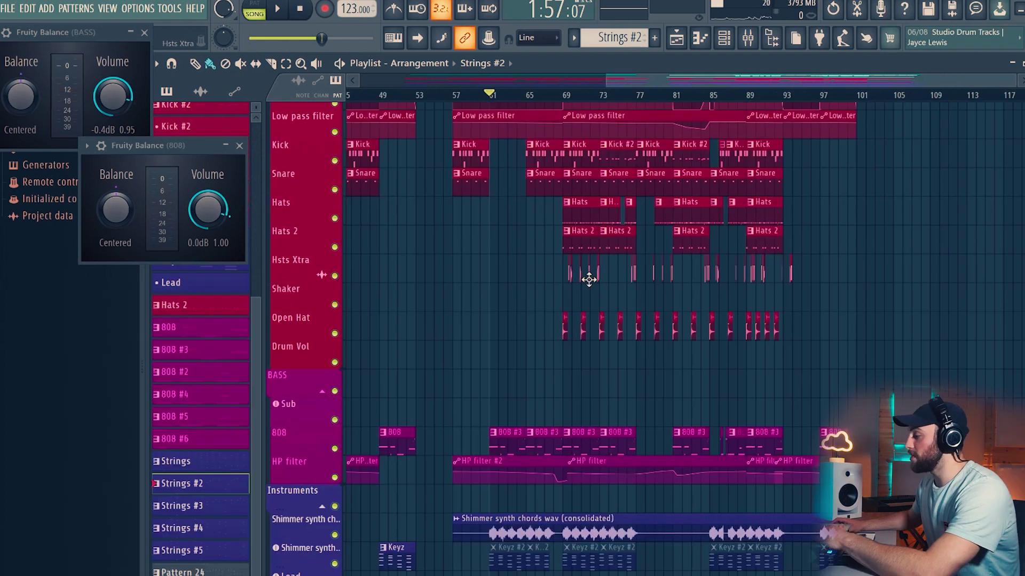
- Play the drums, 808 and instruments together from bar 69, following the drum clips closely
{"action": "left_click", "coordinate": [569, 97]}
{"action": "scroll", "coordinate": [569, 97], "scroll_direction": "up", "scroll_amount": 3}
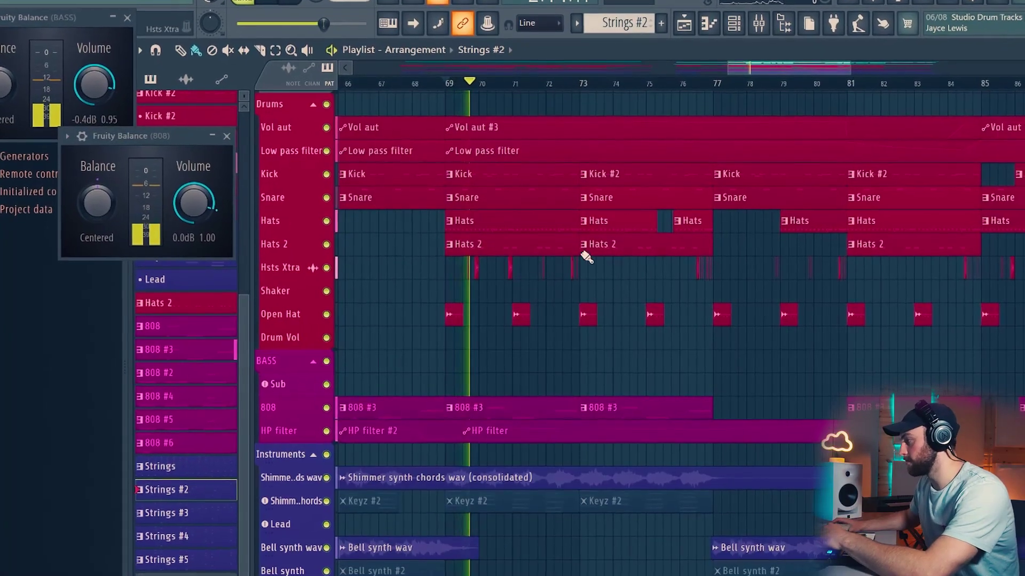
{"action": "scroll", "coordinate": [635, 264], "scroll_direction": "down", "scroll_amount": 3}
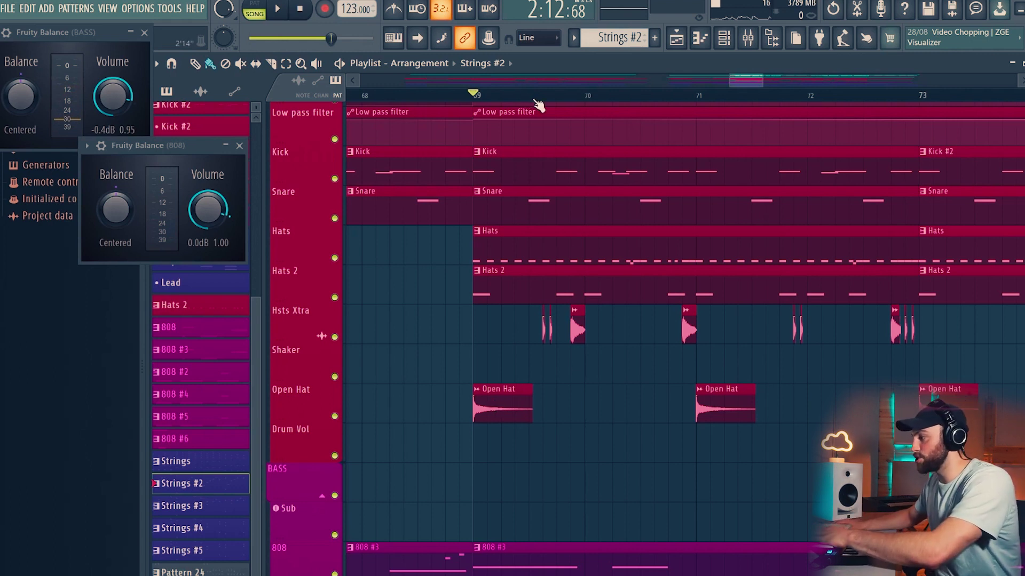
{"action": "key", "text": "space"}
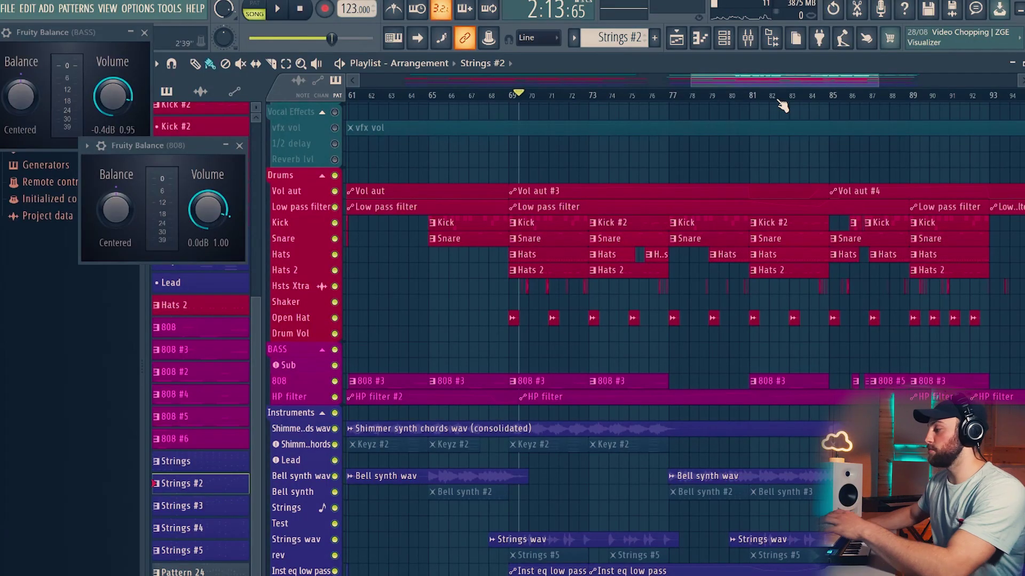
- Move the playhead to about bar 67 and look over the drum, bass and instrument tracks around it
{"action": "scroll", "coordinate": [647, 190], "scroll_direction": "down", "scroll_amount": 2}
{"action": "scroll", "coordinate": [545, 257], "scroll_direction": "up", "scroll_amount": 3}
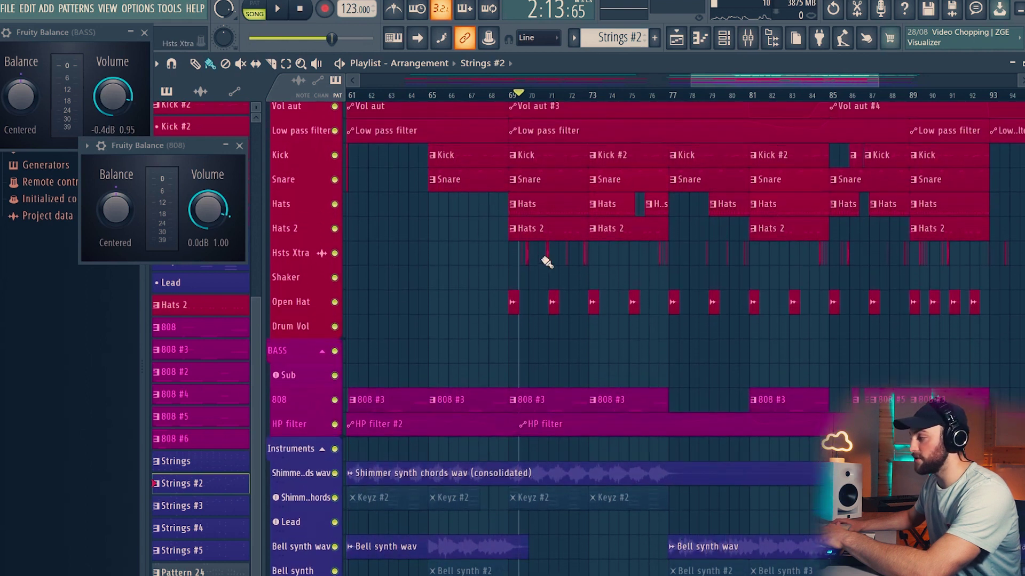
{"action": "left_click", "coordinate": [468, 102]}
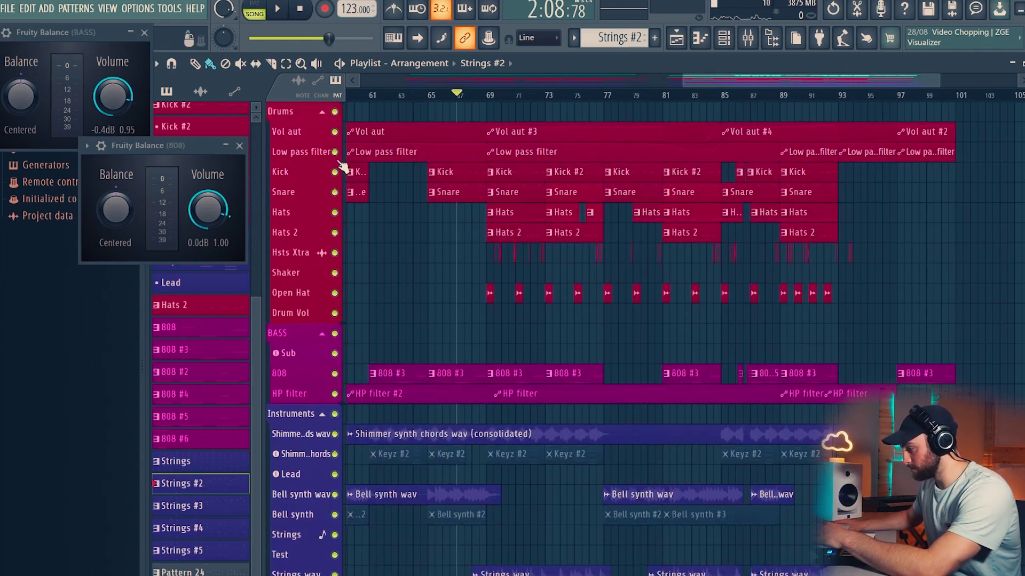
{"action": "scroll", "coordinate": [421, 385], "scroll_direction": "down", "scroll_amount": 4}
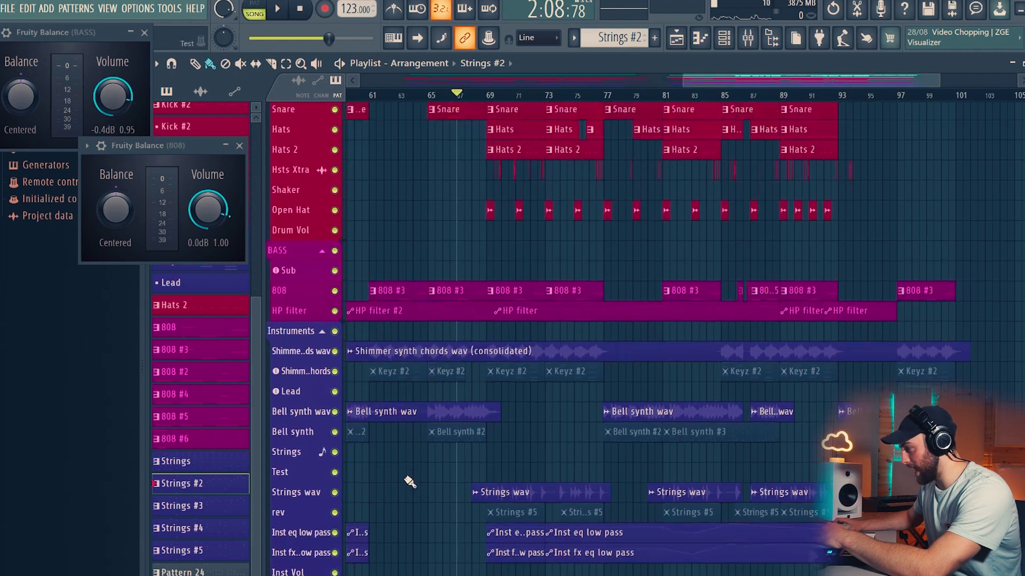
{"action": "scroll", "coordinate": [409, 479], "scroll_direction": "up", "scroll_amount": 4}
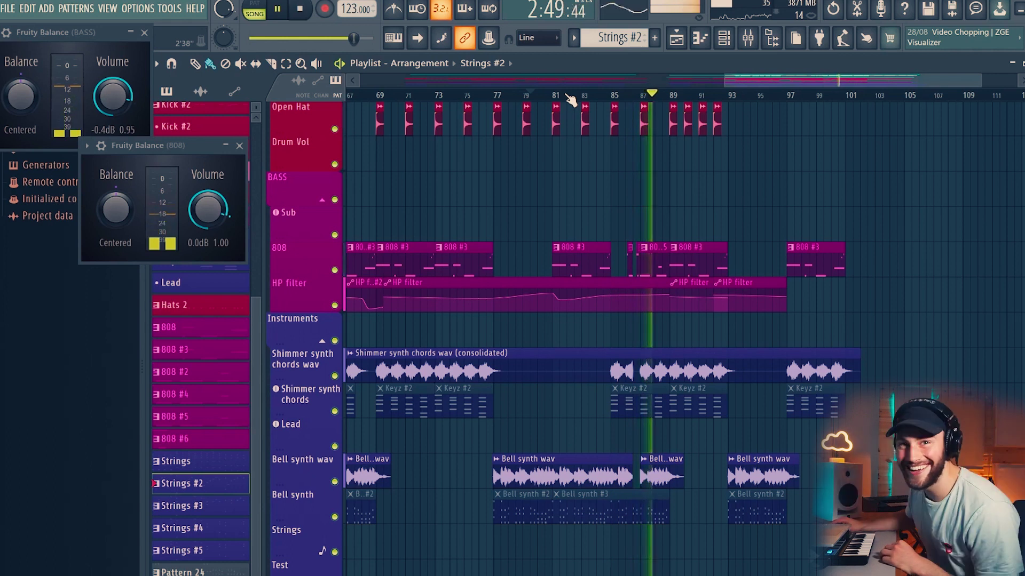
- Unmute the BASS and Instruments groups alongside the Drums group, with playback positioned at bar 81
{"action": "scroll", "coordinate": [723, 214], "scroll_direction": "down", "scroll_amount": 3}
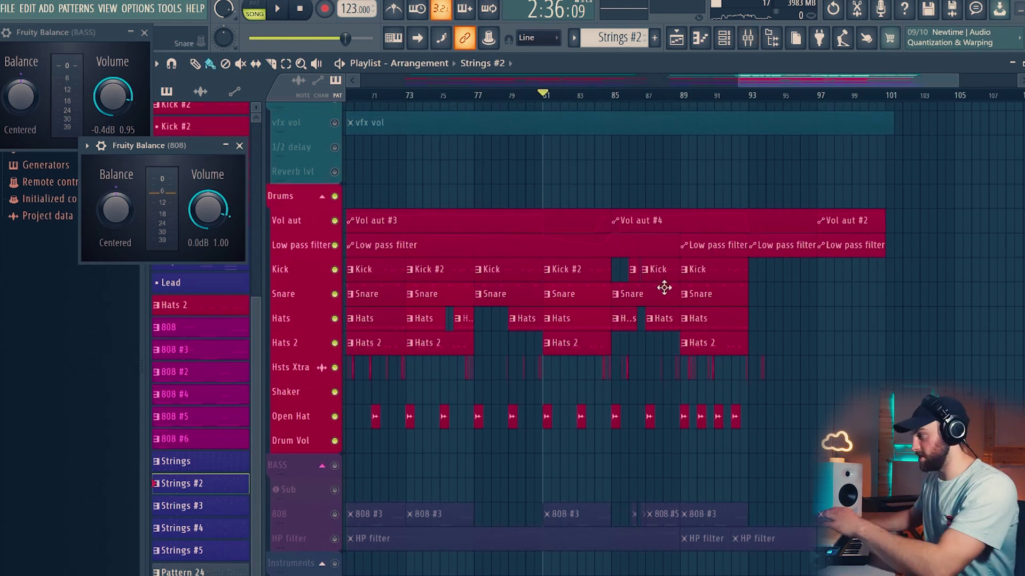
{"action": "scroll", "coordinate": [584, 297], "scroll_direction": "down", "scroll_amount": 3}
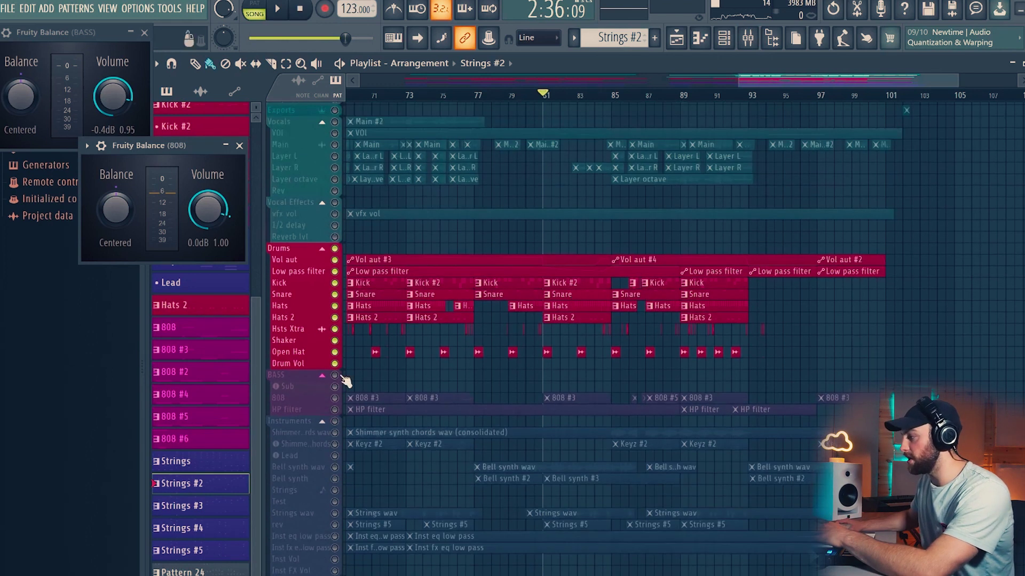
{"action": "scroll", "coordinate": [344, 435], "scroll_direction": "up", "scroll_amount": 3}
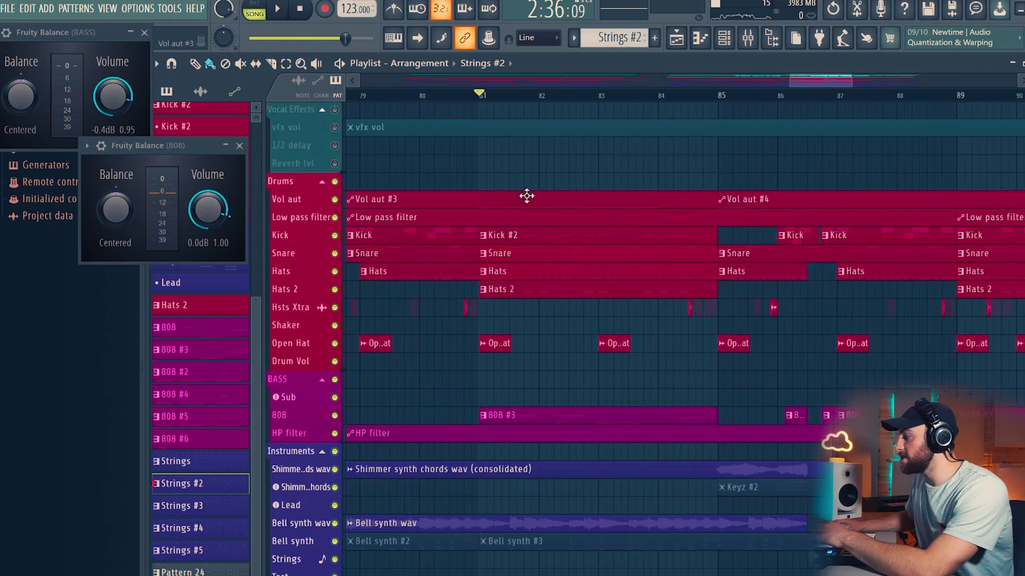
- Examine the Vol aut and Low pass filter automation on the drum tracks around bar 81
{"action": "scroll", "coordinate": [527, 196], "scroll_direction": "up", "scroll_amount": 3}
{"action": "scroll", "coordinate": [542, 119], "scroll_direction": "down", "scroll_amount": 5}
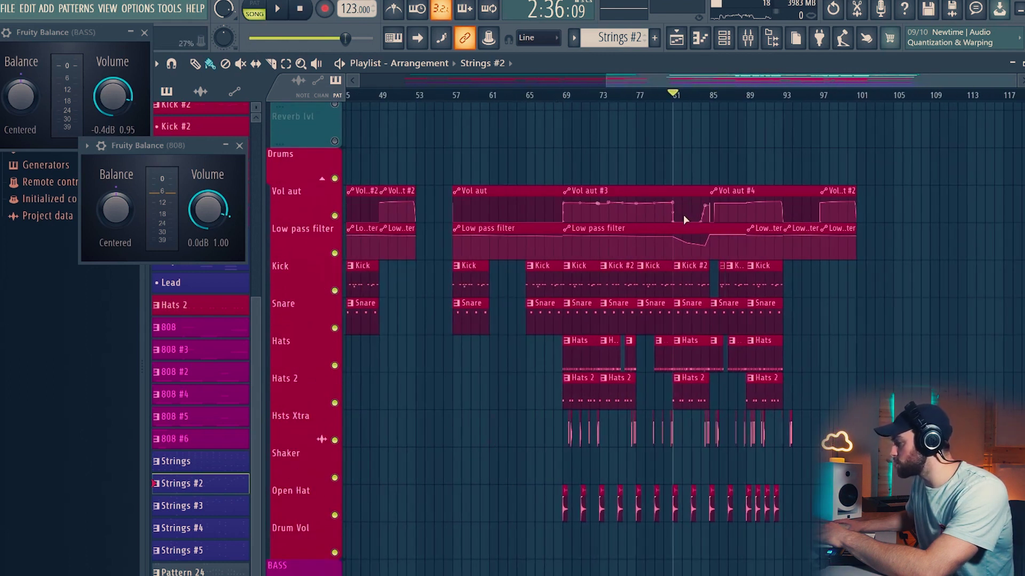
{"action": "scroll", "coordinate": [700, 104], "scroll_direction": "up", "scroll_amount": 6}
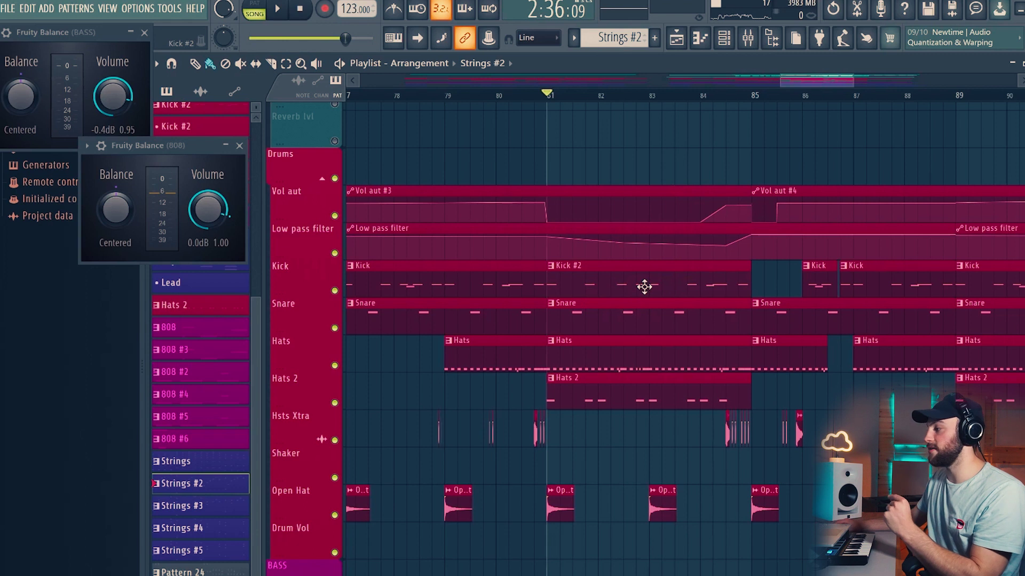
- Show the mixer and inspect the effect chains on the Kick and Snare channels
{"action": "key", "text": "F9"}
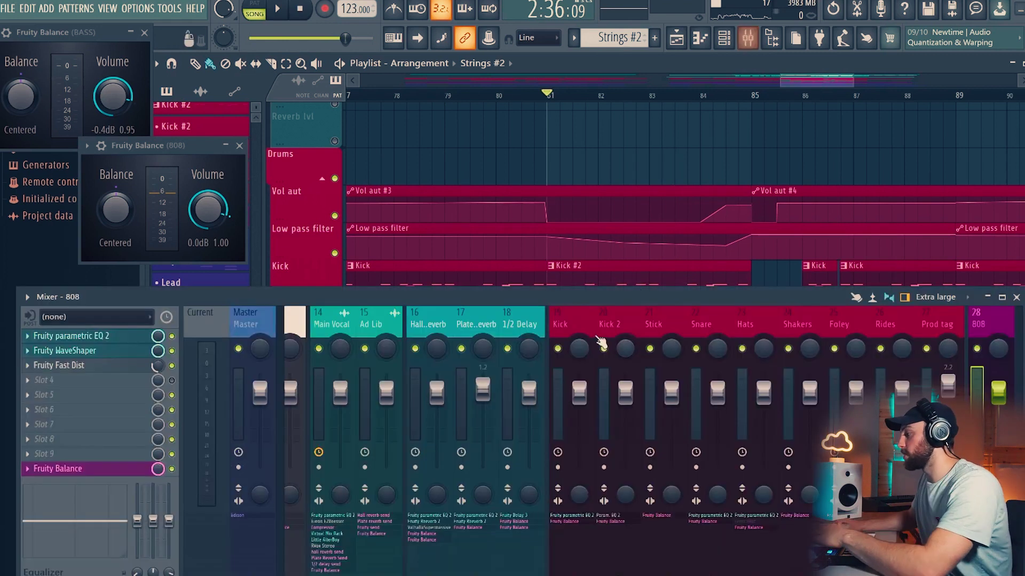
{"action": "left_click", "coordinate": [636, 318]}
{"action": "left_click", "coordinate": [593, 322]}
{"action": "scroll", "coordinate": [655, 319], "scroll_direction": "down", "scroll_amount": 5}
{"action": "left_click", "coordinate": [422, 323]}
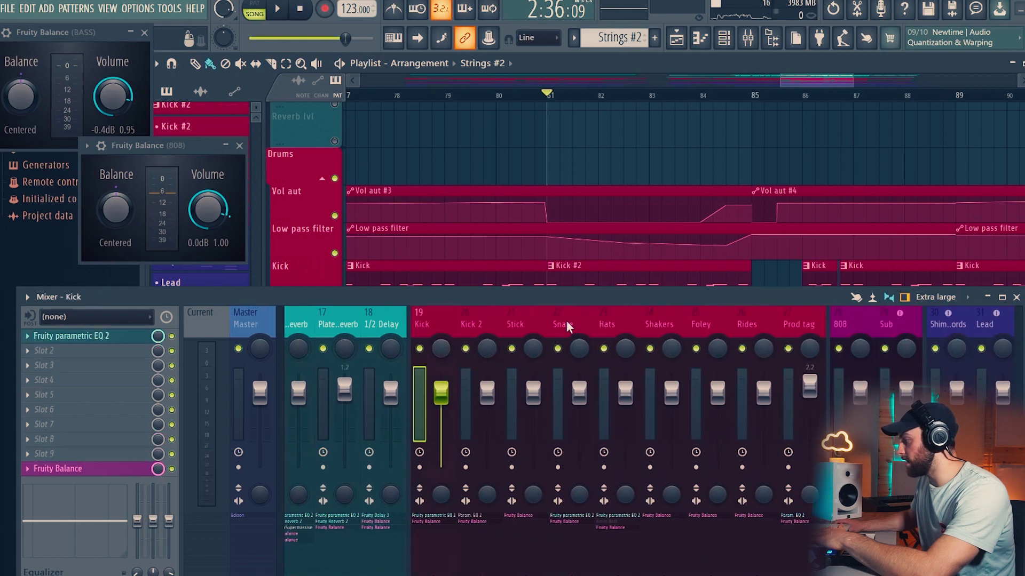
{"action": "left_click", "coordinate": [565, 320]}
{"action": "scroll", "coordinate": [565, 320], "scroll_direction": "up", "scroll_amount": 5}
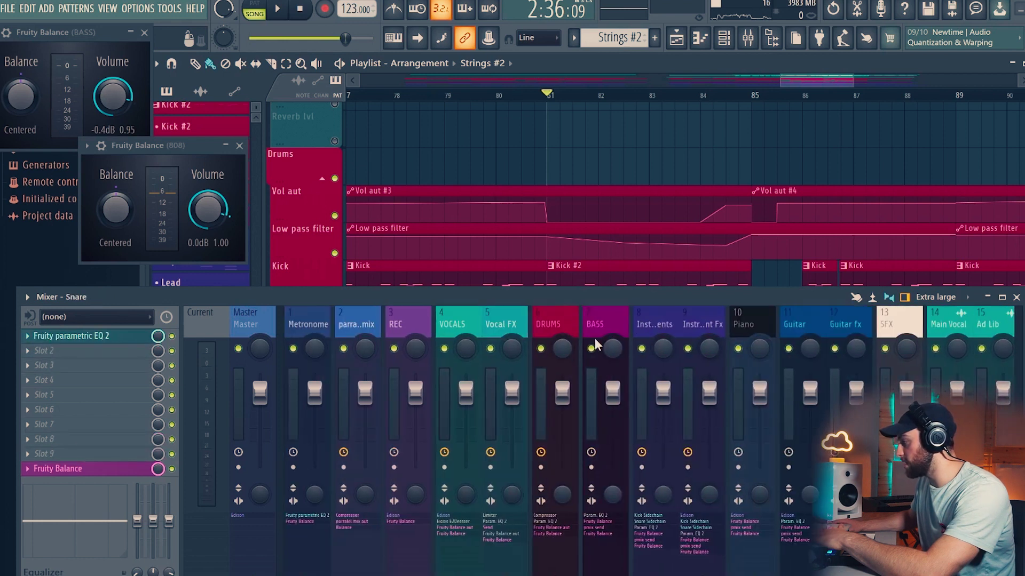
- Inspect the Kick Sidechain and Snare Sidechain compressors on the Instrument Fx channel, and close both plugin windows
{"action": "left_click", "coordinate": [652, 325]}
{"action": "left_click", "coordinate": [695, 325]}
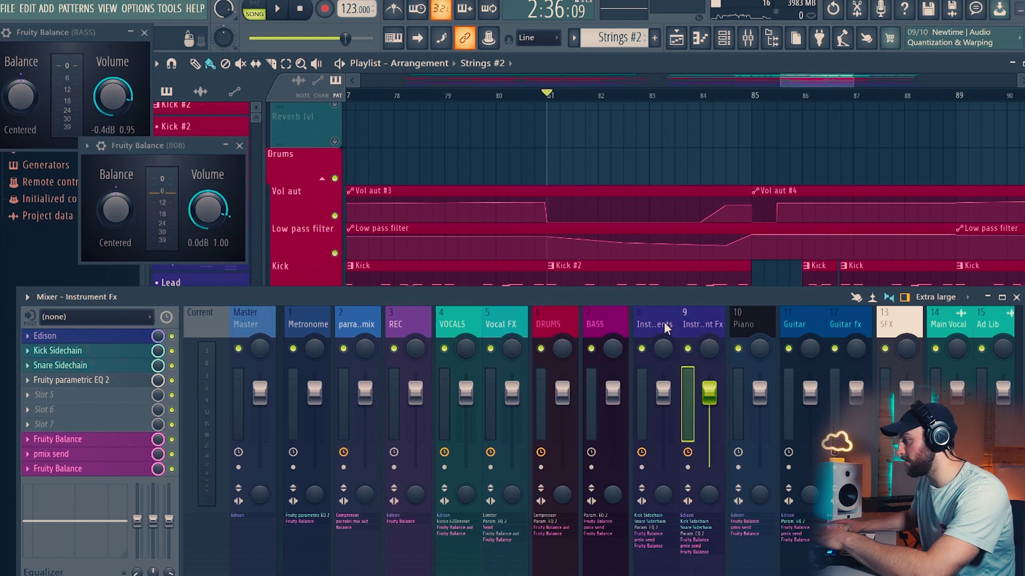
{"action": "left_click", "coordinate": [95, 352]}
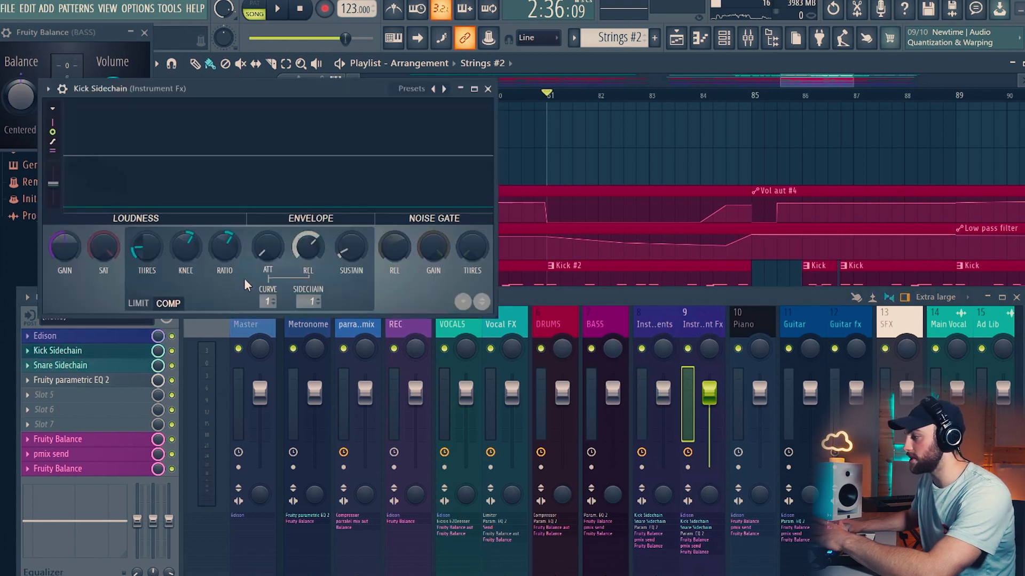
{"action": "left_click", "coordinate": [126, 366]}
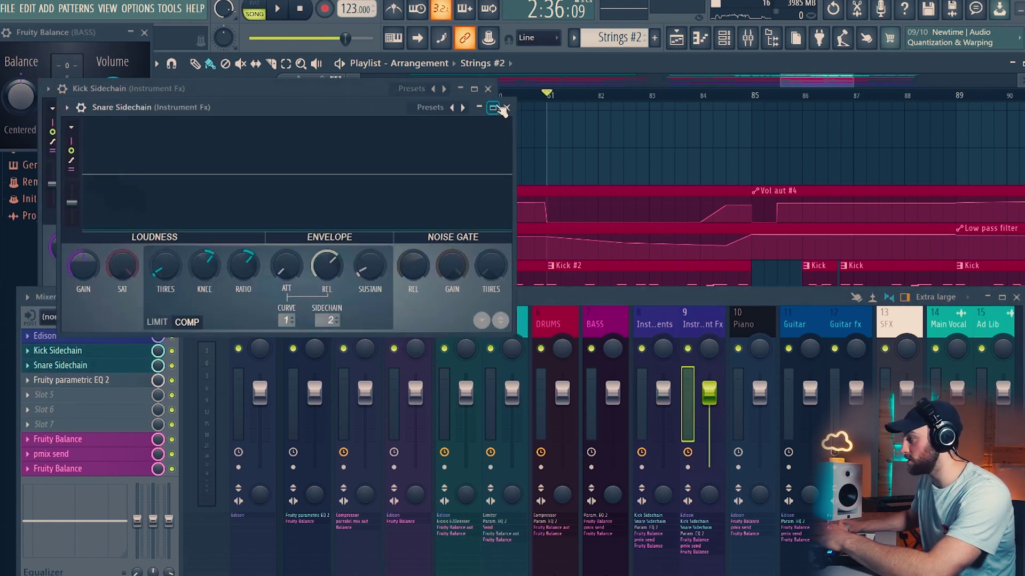
{"action": "left_click", "coordinate": [506, 108]}
{"action": "left_click", "coordinate": [488, 88]}
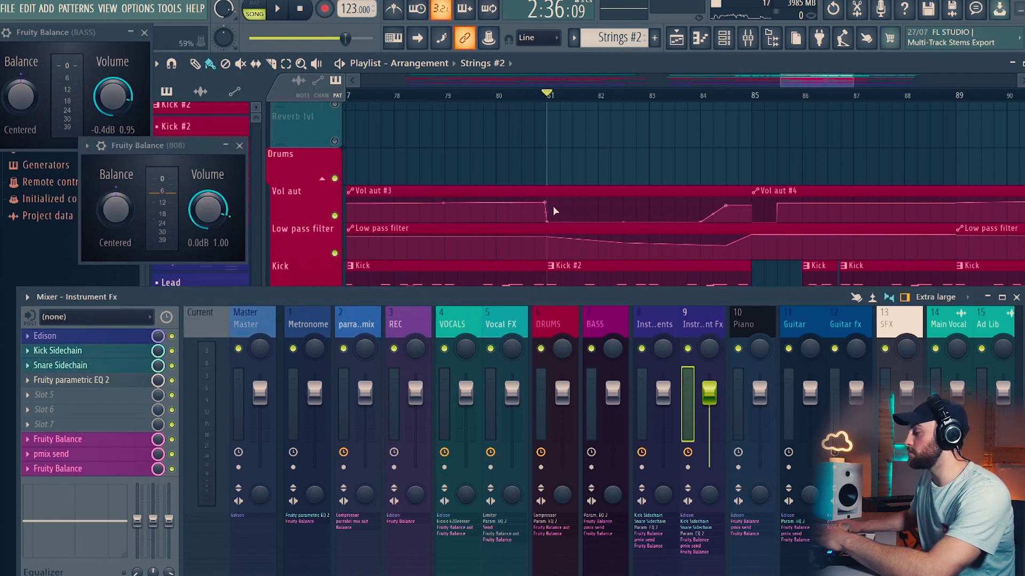
- Check the effects on the DRUMS mixer channel, hide the mixer and return to the drum tracks
{"action": "left_click", "coordinate": [551, 320]}
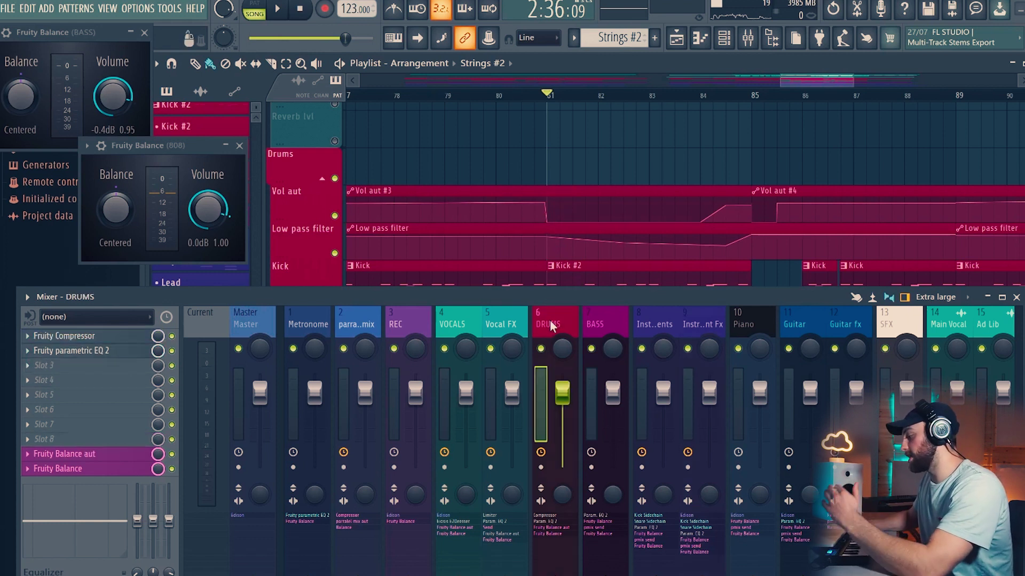
{"action": "key", "text": "F9"}
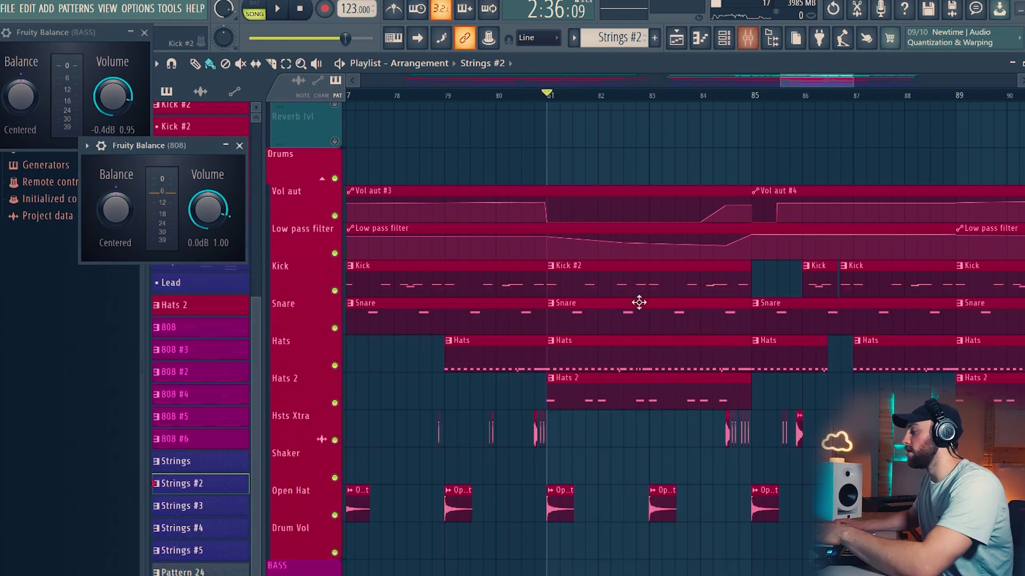
{"action": "scroll", "coordinate": [646, 352], "scroll_direction": "down", "scroll_amount": 2}
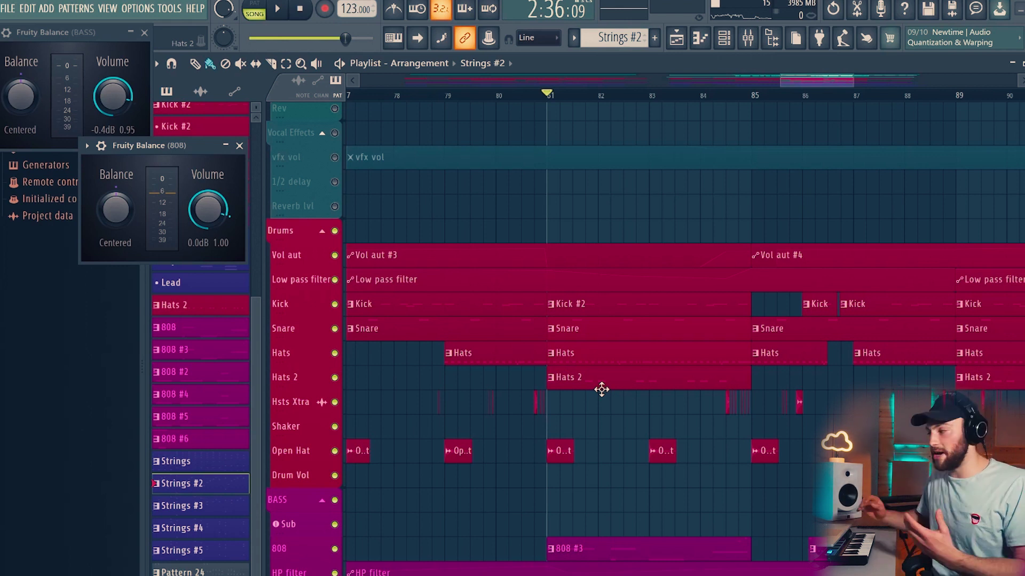
- Play the arrangement from bar 81 with the BASS group muted, following the drums and instruments, and stop
{"action": "key", "text": "space"}
{"action": "scroll", "coordinate": [668, 292], "scroll_direction": "down", "scroll_amount": 3, "text": "alt"}
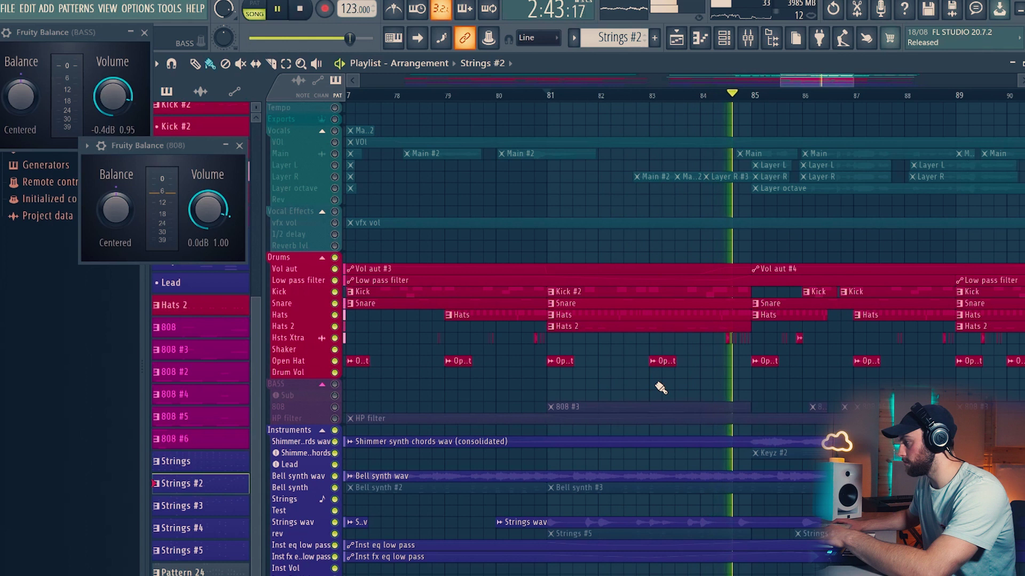
{"action": "scroll", "coordinate": [859, 352], "scroll_direction": "up", "scroll_amount": 2}
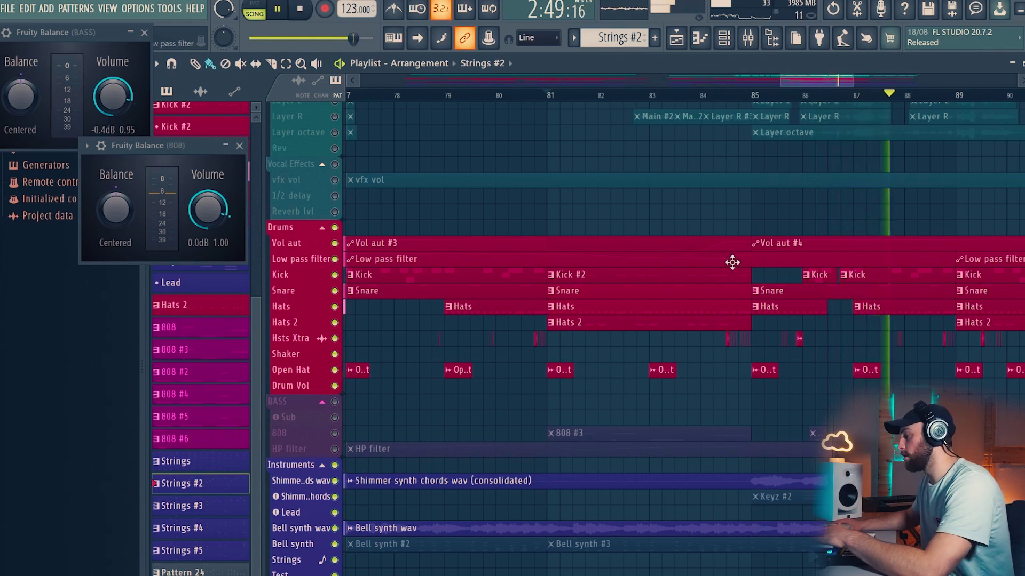
{"action": "key", "text": "space"}
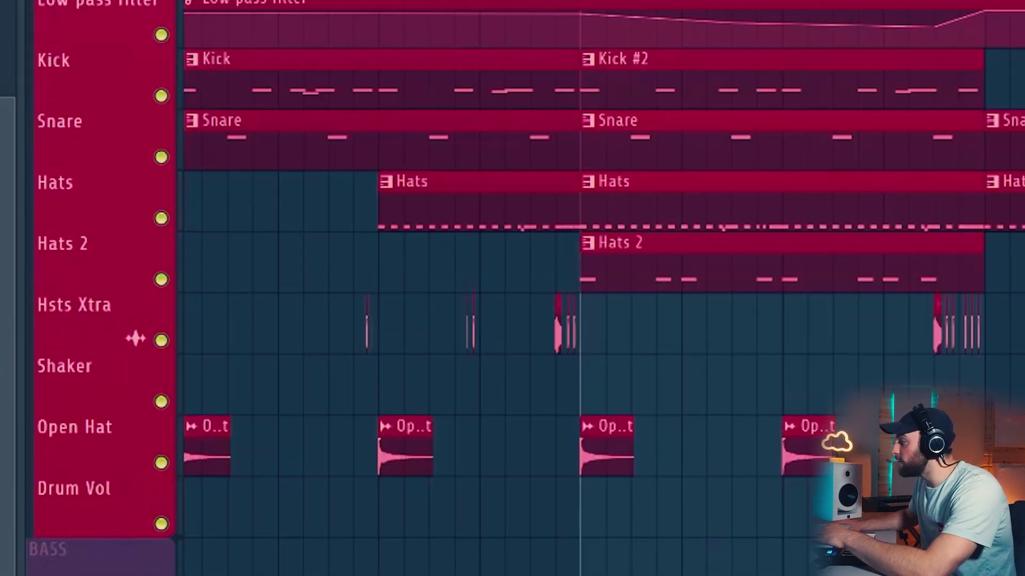
- Examine the end of the Vol aut #3 and Low pass filter automation, with the playhead at bar 84
{"action": "scroll", "coordinate": [603, 288], "scroll_direction": "up", "scroll_amount": 3}
{"action": "scroll", "coordinate": [942, 208], "scroll_direction": "up", "scroll_amount": 2}
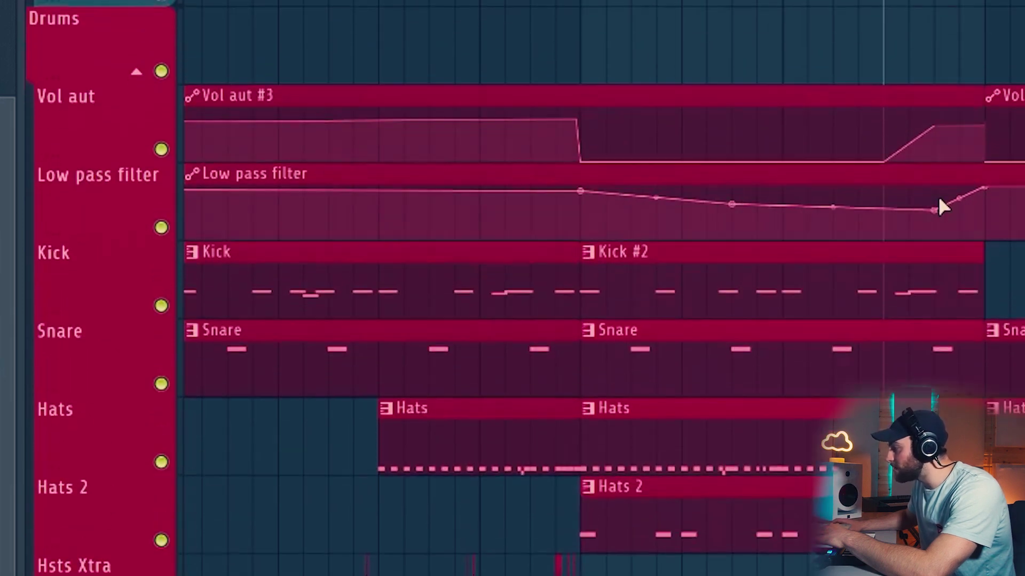
{"action": "scroll", "coordinate": [603, 288], "scroll_direction": "right", "scroll_amount": 5}
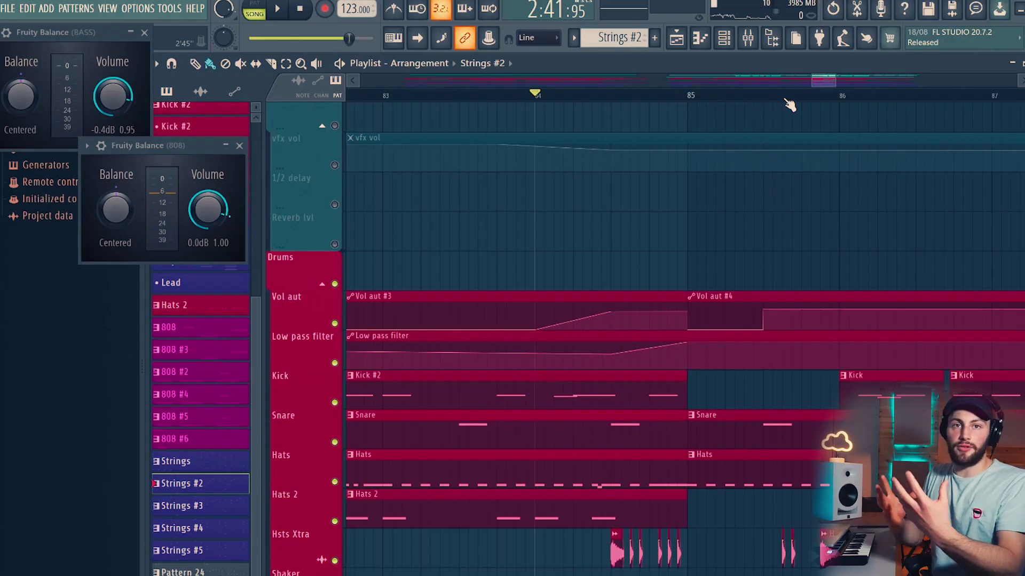
- Play the drums and instruments from bar 84 through the change into Vol aut #4, and stop
{"action": "key", "text": "space"}
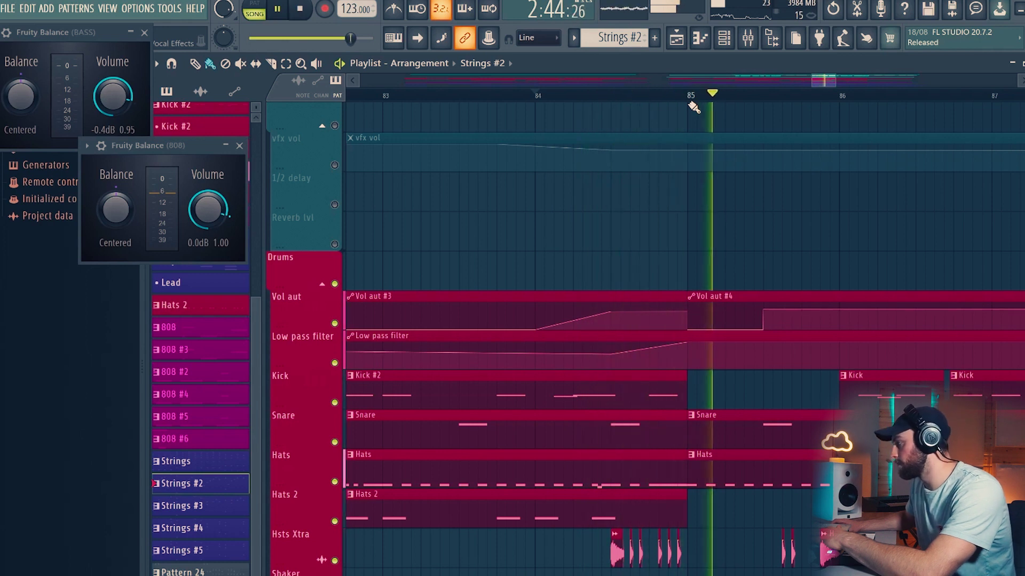
{"action": "scroll", "coordinate": [713, 99], "scroll_direction": "down", "scroll_amount": 5}
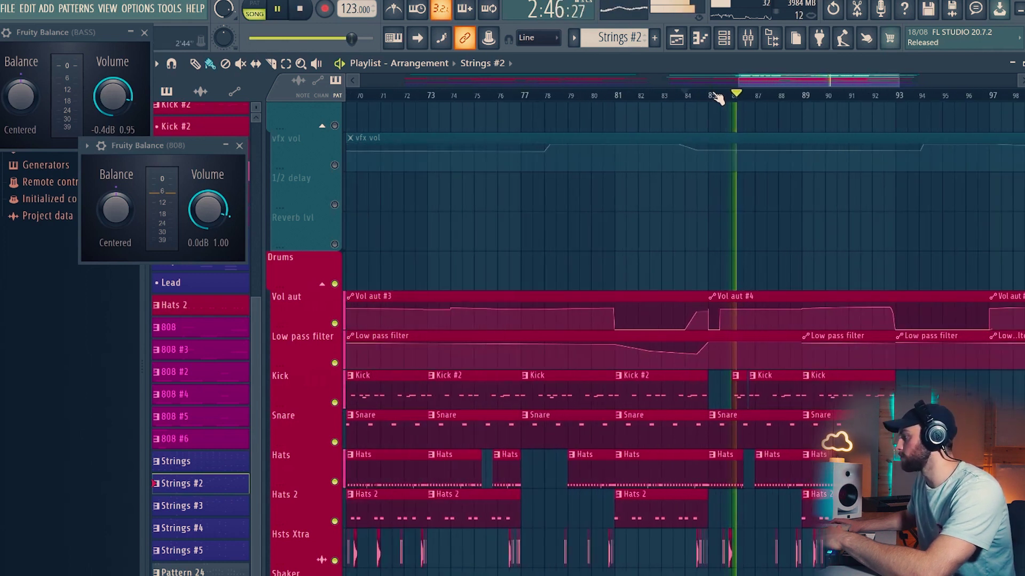
{"action": "scroll", "coordinate": [701, 98], "scroll_direction": "down", "scroll_amount": 4}
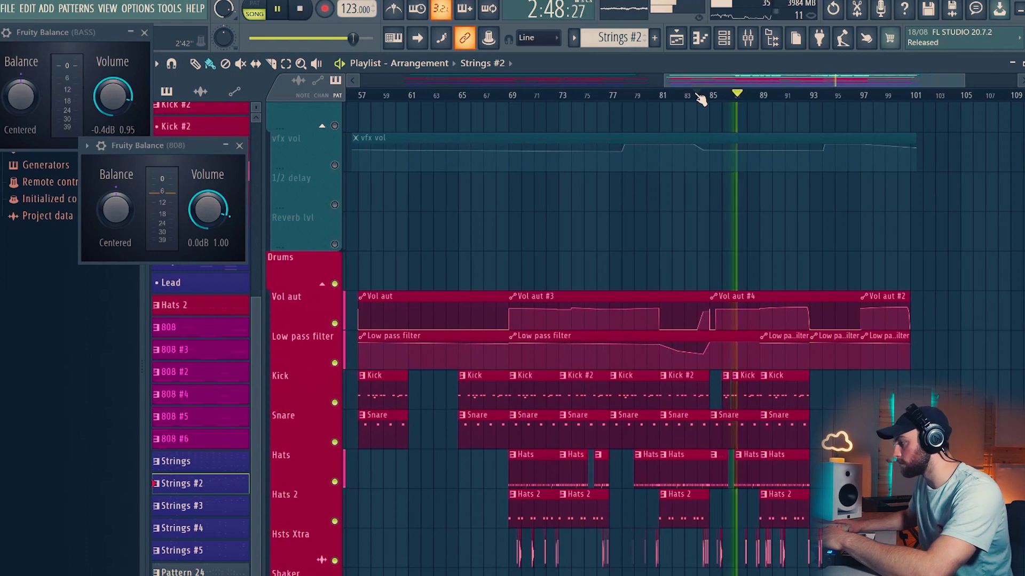
{"action": "scroll", "coordinate": [700, 98], "scroll_direction": "down", "scroll_amount": 5}
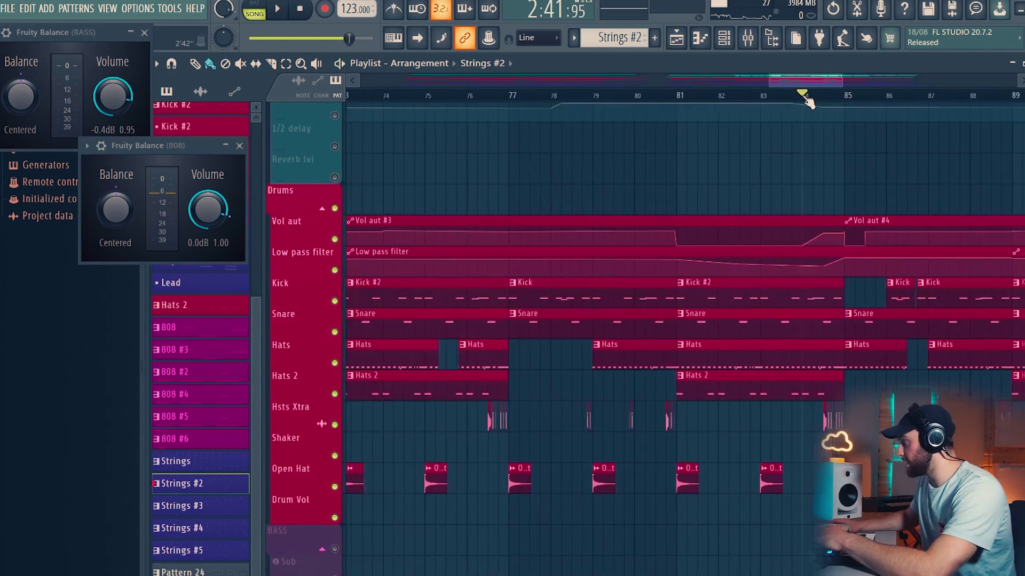
- Mute the Kick and Snare tracks and play from bar 81 to hear the instruments without sidechain compression
{"action": "left_click", "coordinate": [335, 301]}
{"action": "left_click", "coordinate": [334, 331]}
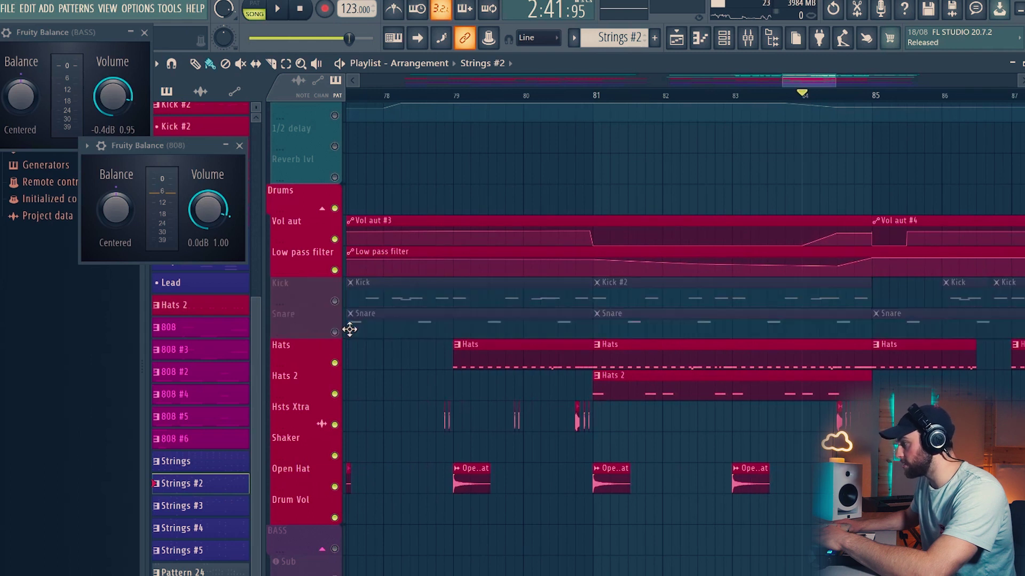
{"action": "scroll", "coordinate": [623, 218], "scroll_direction": "down", "scroll_amount": 2}
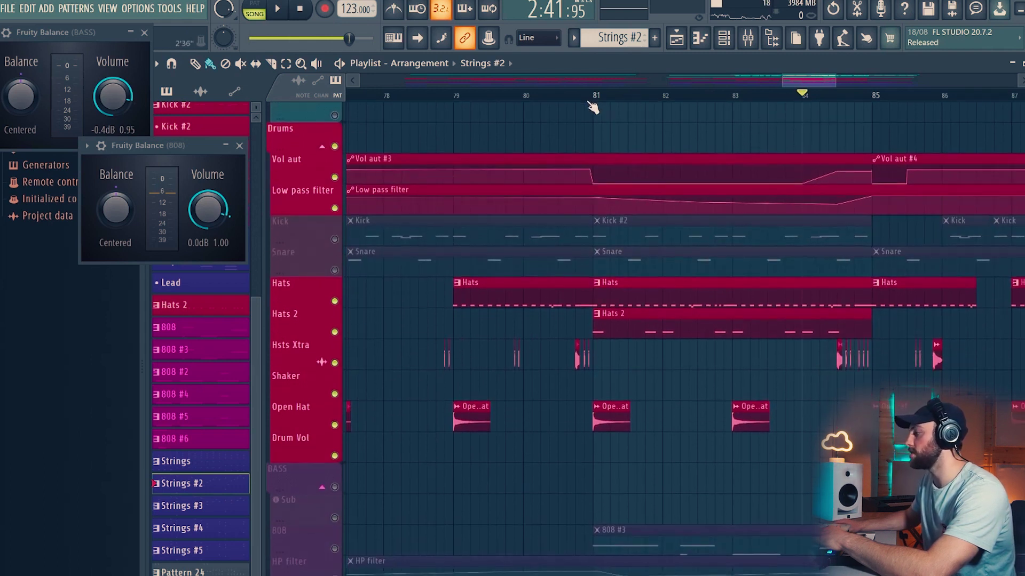
{"action": "key", "text": "space"}
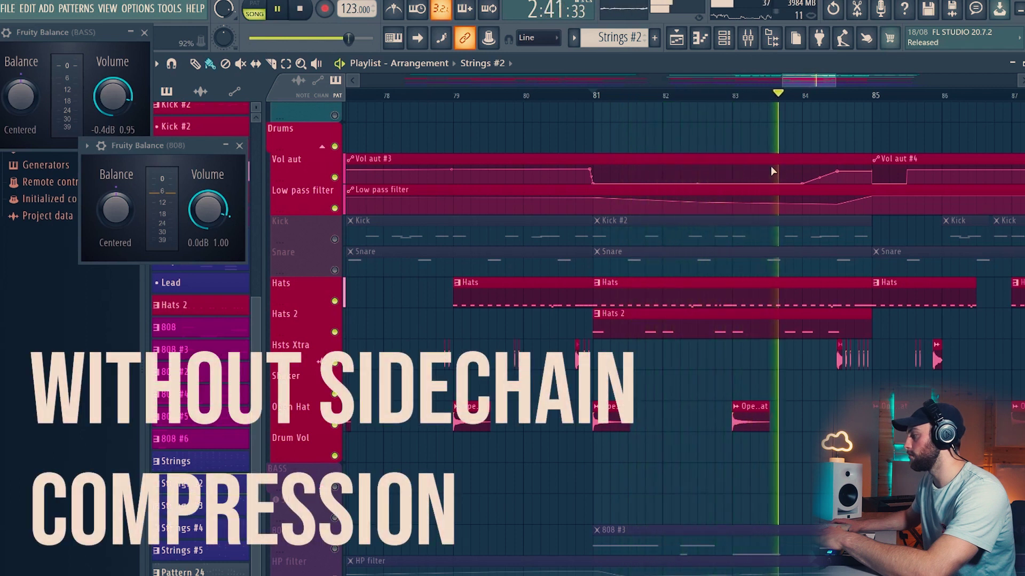
{"action": "scroll", "coordinate": [886, 110], "scroll_direction": "down", "scroll_amount": 1}
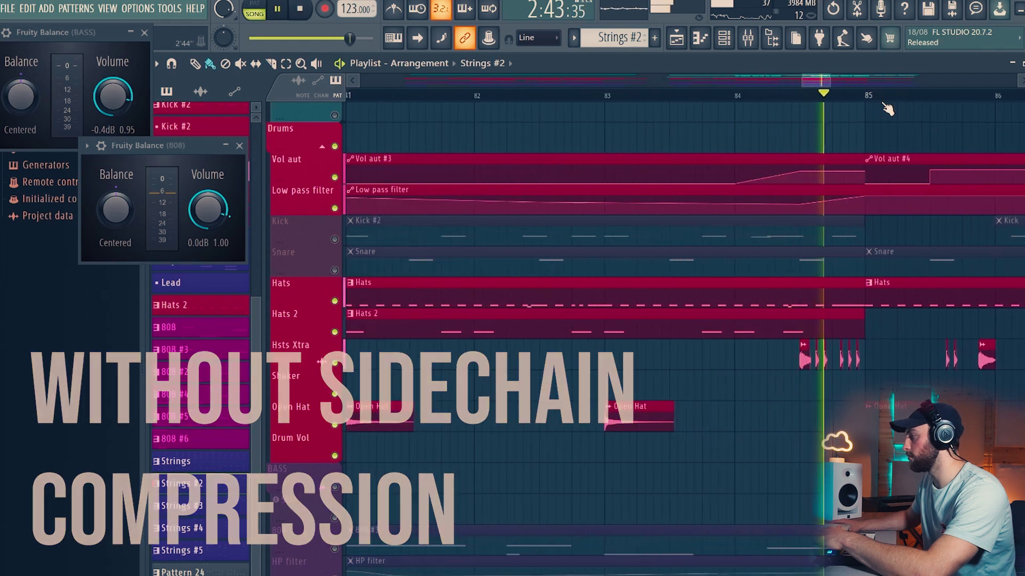
{"action": "scroll", "coordinate": [887, 109], "scroll_direction": "down", "scroll_amount": 1}
{"action": "key", "text": "space"}
- Unmute the Kick and Snare tracks and play from bar 81 to hear the sidechain compression for comparison
{"action": "left_click", "coordinate": [335, 239]}
{"action": "left_click", "coordinate": [335, 270]}
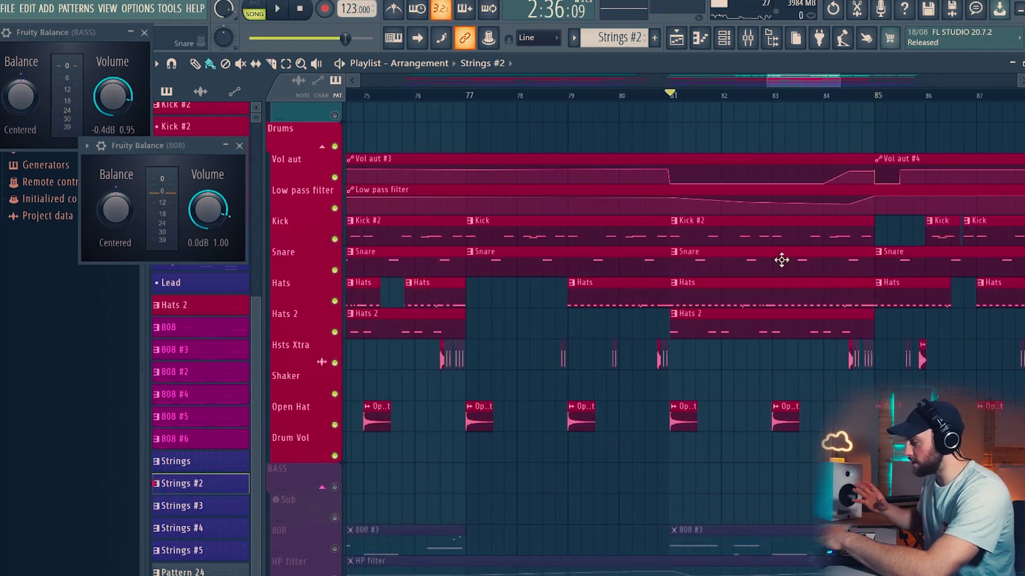
{"action": "key", "text": "space"}
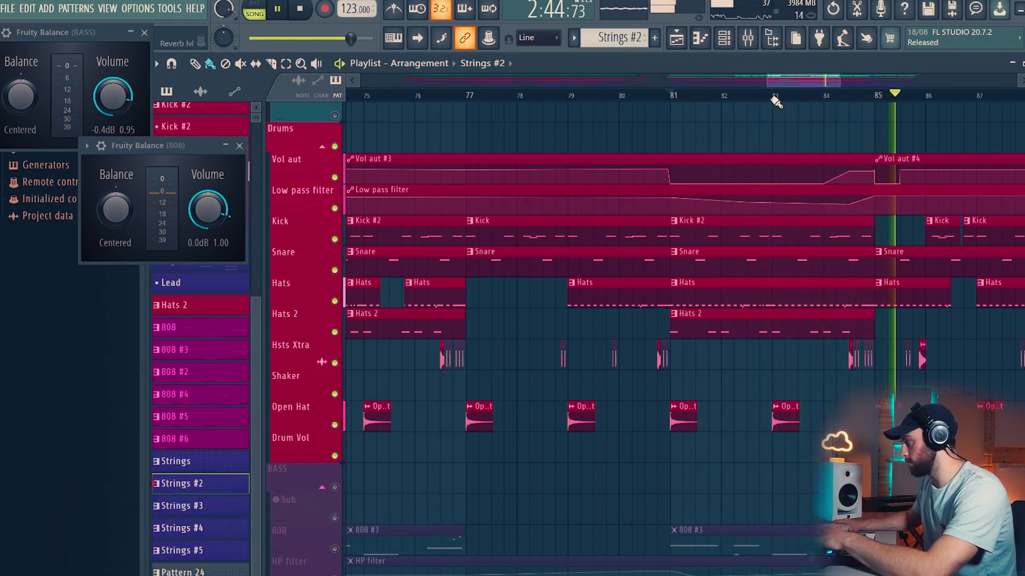
{"action": "scroll", "coordinate": [777, 102], "scroll_direction": "down", "scroll_amount": 5}
{"action": "scroll", "coordinate": [843, 99], "scroll_direction": "up", "scroll_amount": 5}
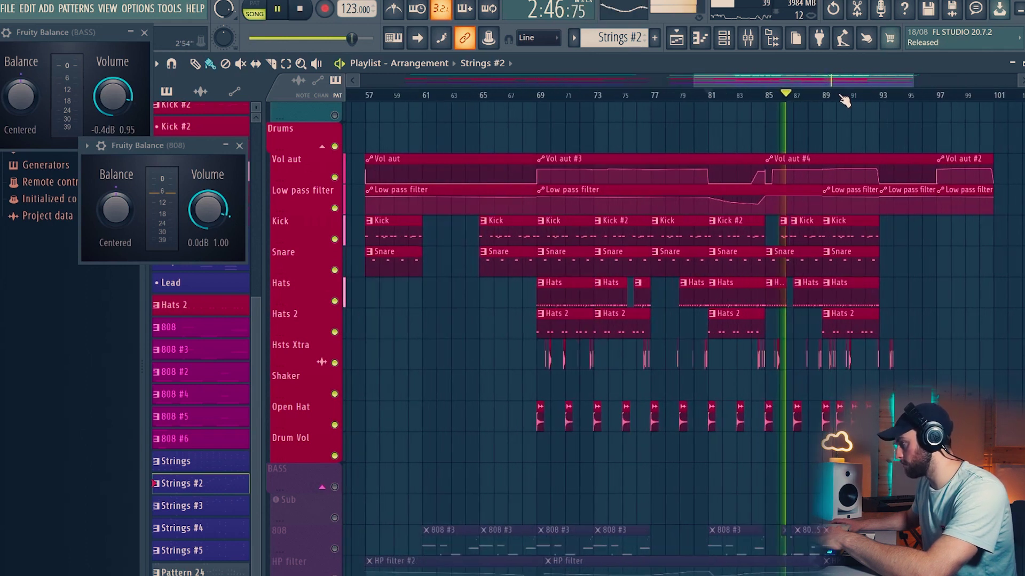
{"action": "left_click", "coordinate": [605, 100]}
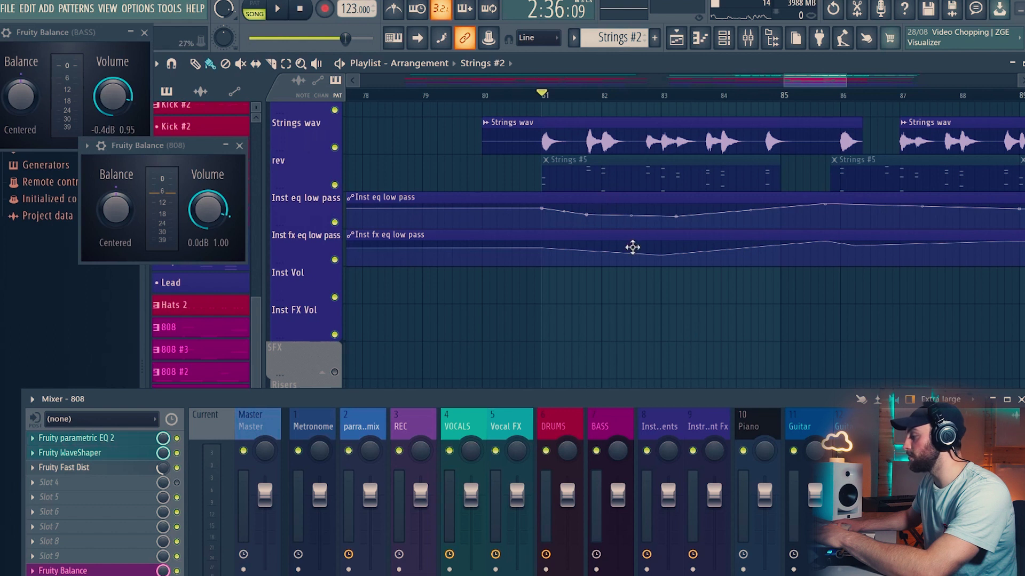
- Raise the mixer window and inspect the effect chains on the Instruments, Shimmer synth chords and Strings channels
{"action": "left_click", "coordinate": [664, 428]}
{"action": "left_click_drag", "start_coordinate": [686, 396], "coordinate": [657, 245]}
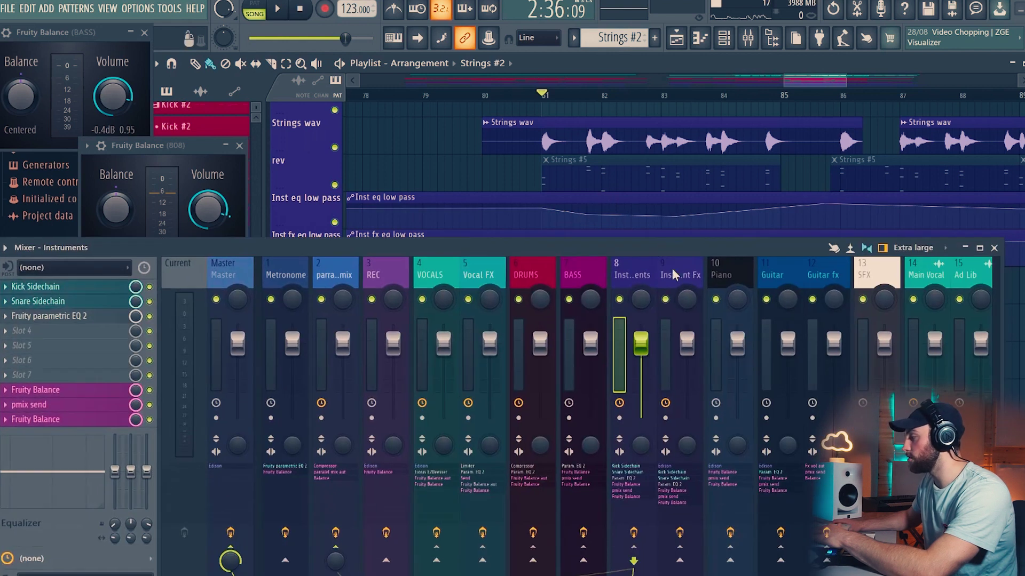
{"action": "scroll", "coordinate": [672, 269], "scroll_direction": "down", "scroll_amount": 5}
{"action": "scroll", "coordinate": [671, 269], "scroll_direction": "down", "scroll_amount": 7}
{"action": "left_click", "coordinate": [590, 282]}
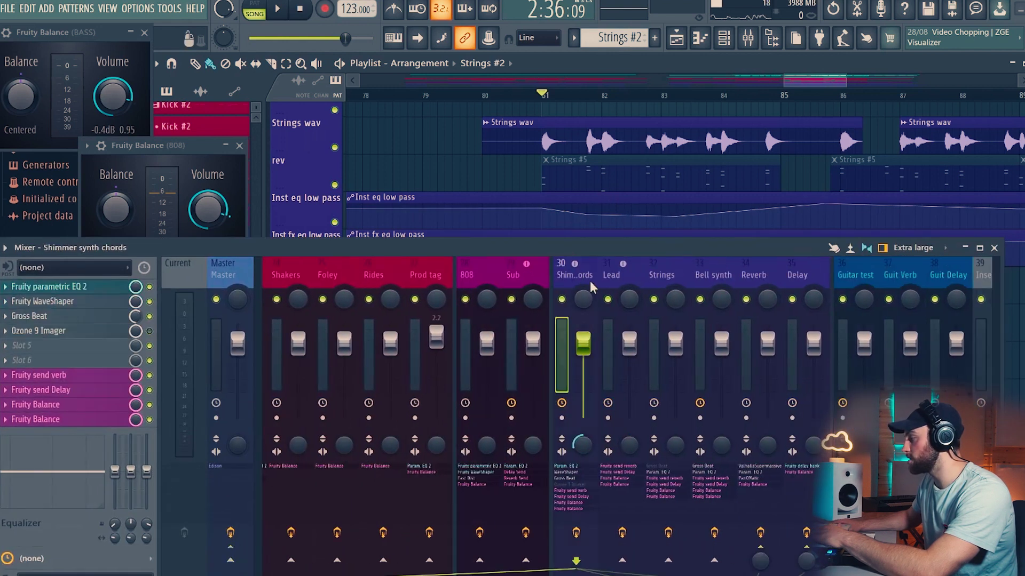
{"action": "left_click", "coordinate": [668, 279]}
{"action": "key", "text": "Right"}
{"action": "key", "text": "Left"}
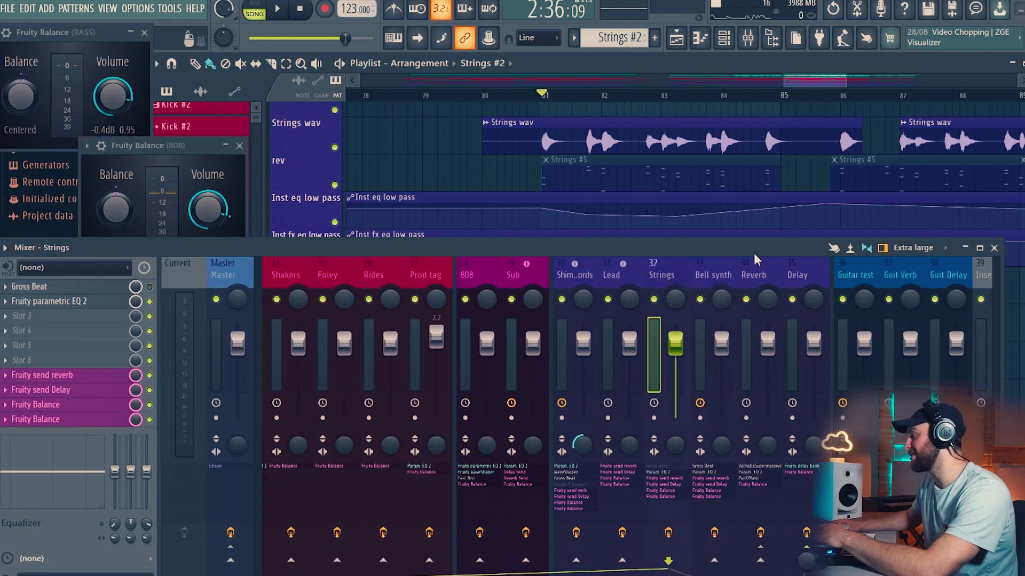
- Compare the Instruments and Instrument Fx mixer channels and open Fruity parametric EQ 2 on Instrument Fx
{"action": "scroll", "coordinate": [373, 275], "scroll_direction": "up", "scroll_amount": 10}
{"action": "left_click", "coordinate": [359, 273]}
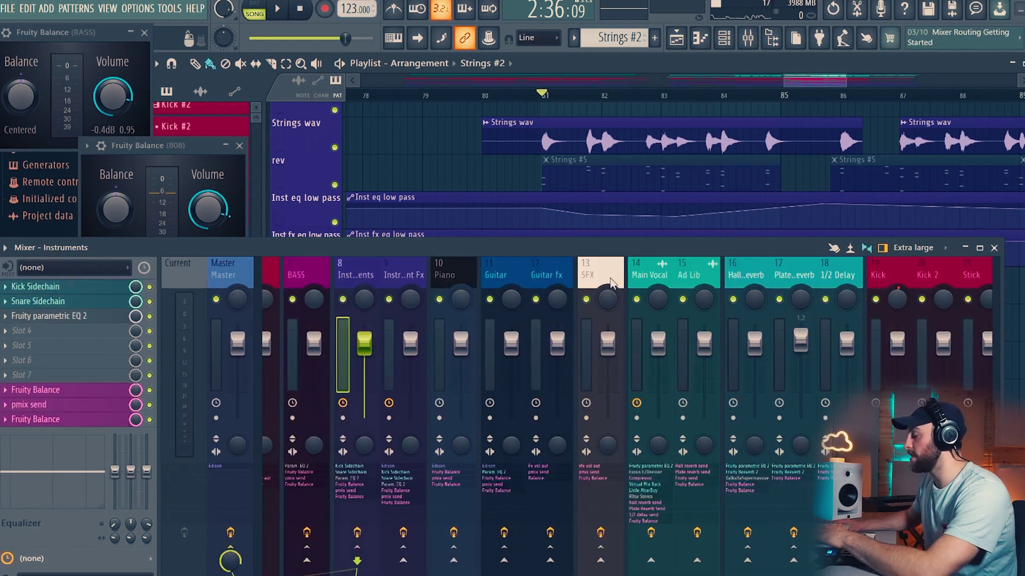
{"action": "left_click", "coordinate": [405, 276]}
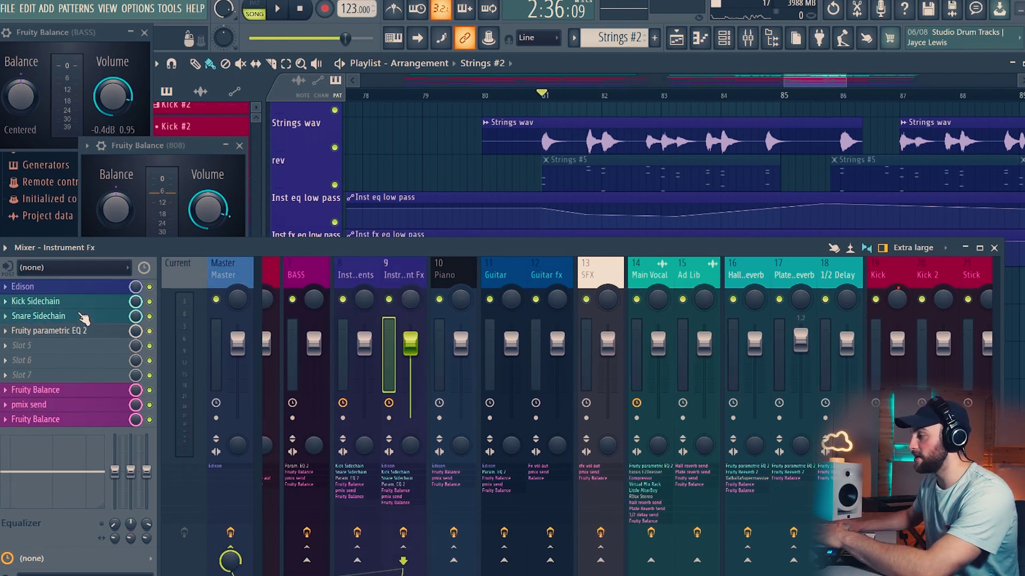
{"action": "left_click", "coordinate": [110, 330]}
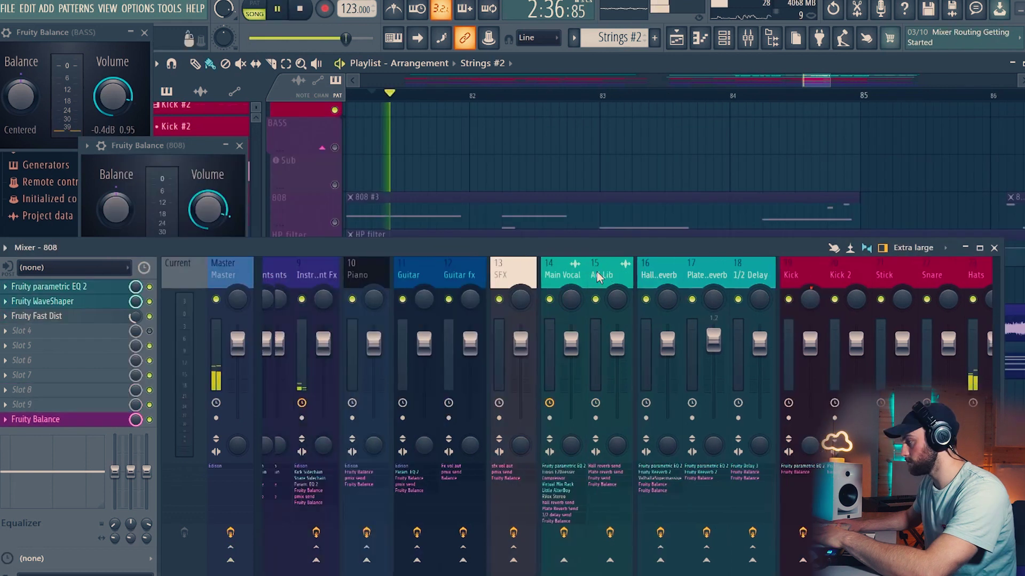
- Examine the Fruity parametric EQ 2 curve on the Instruments mixer channel, and close the EQ
{"action": "scroll", "coordinate": [596, 271], "scroll_direction": "up", "scroll_amount": 7}
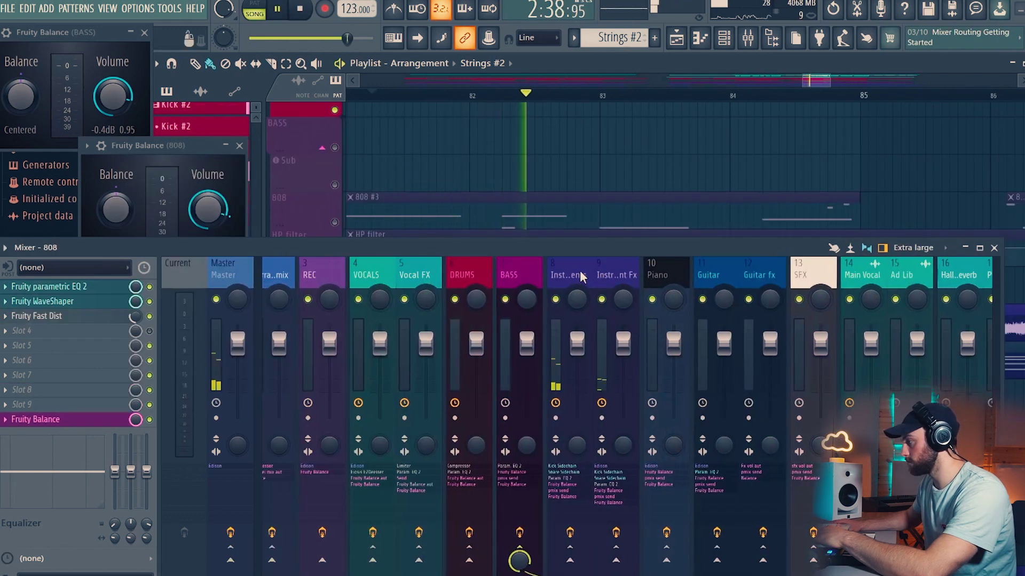
{"action": "left_click", "coordinate": [580, 274]}
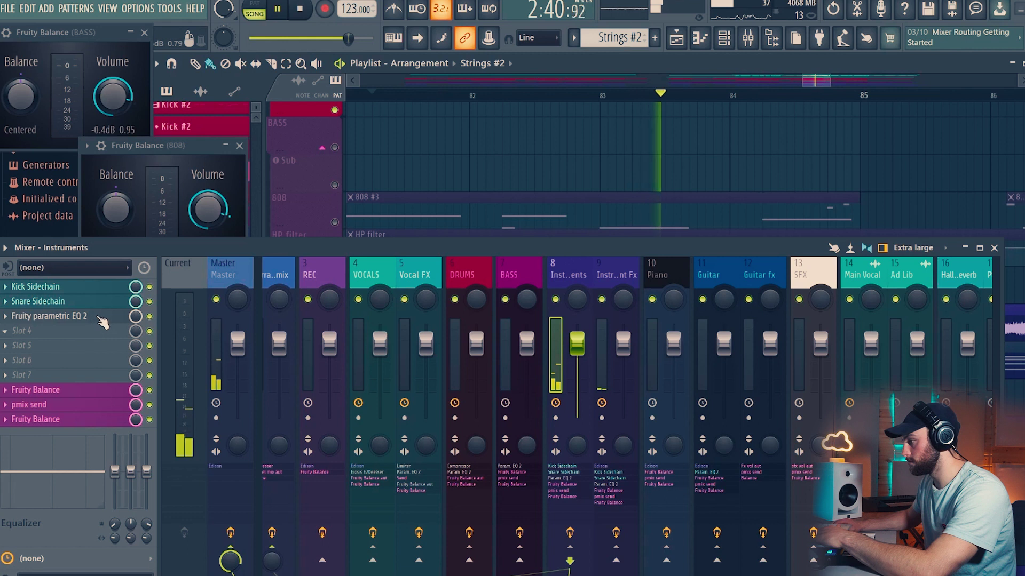
{"action": "left_click", "coordinate": [48, 316]}
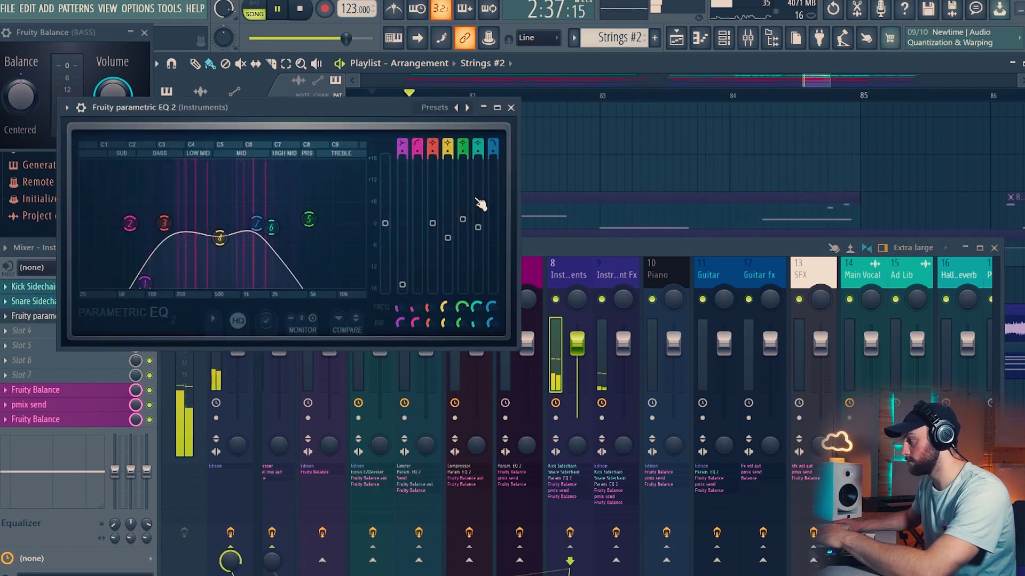
{"action": "left_click", "coordinate": [511, 107]}
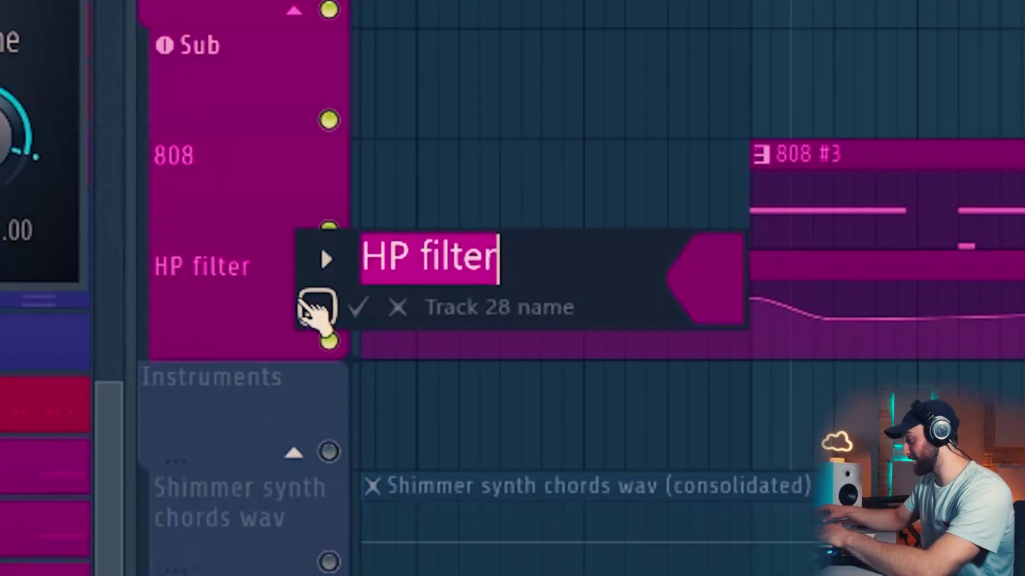
- Rename the HP filter track in the BASS group as LP filter
{"action": "key", "text": "Left"}
{"action": "key", "text": "Left"}
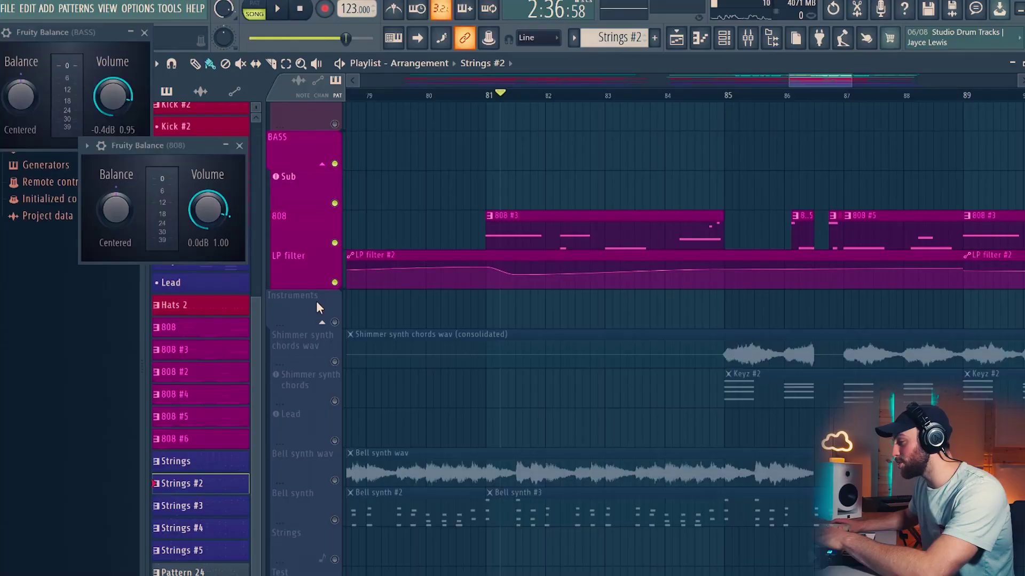
- Mute the LP filter track and play the BASS group alone from bar 81 to hear the unfiltered 808
{"action": "scroll", "coordinate": [312, 354], "scroll_direction": "down", "scroll_amount": 3}
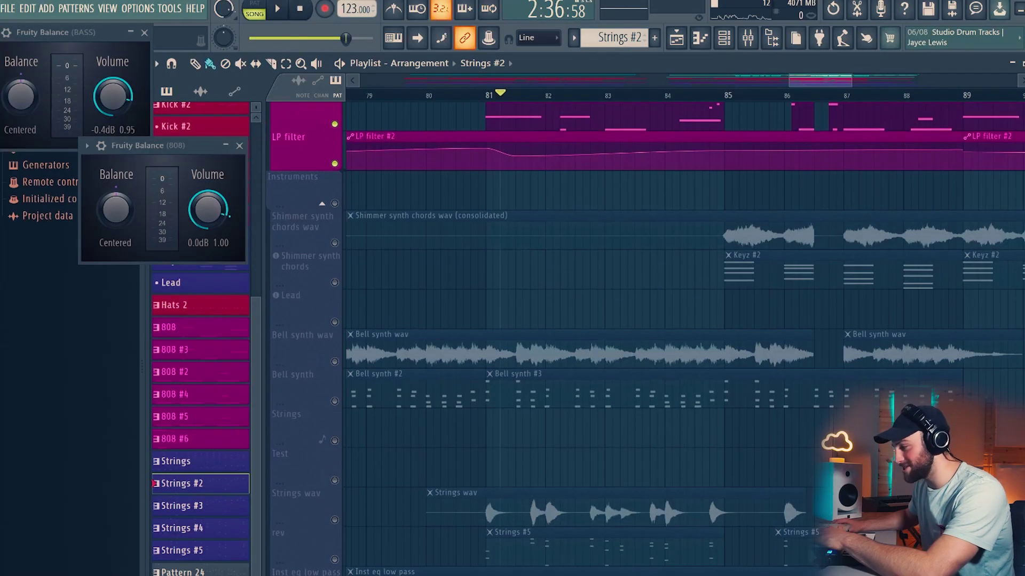
{"action": "scroll", "coordinate": [321, 517], "scroll_direction": "up", "scroll_amount": 6}
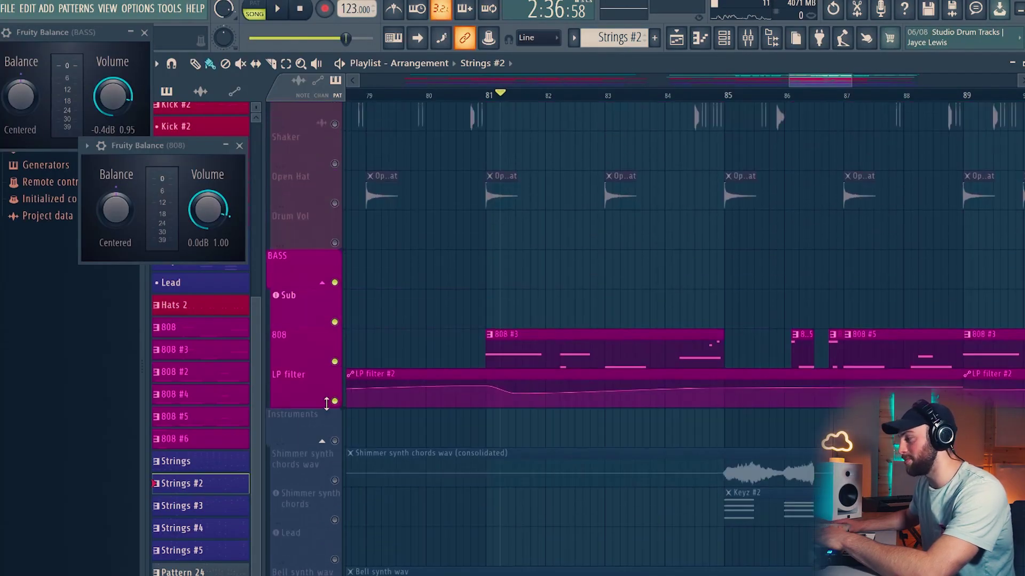
{"action": "left_click", "coordinate": [334, 402]}
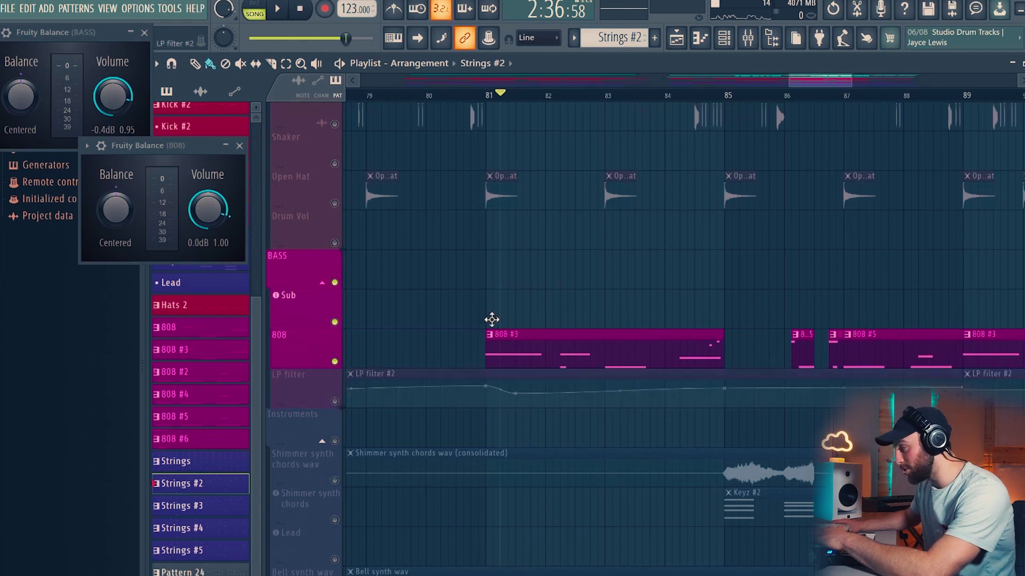
{"action": "key", "text": "space"}
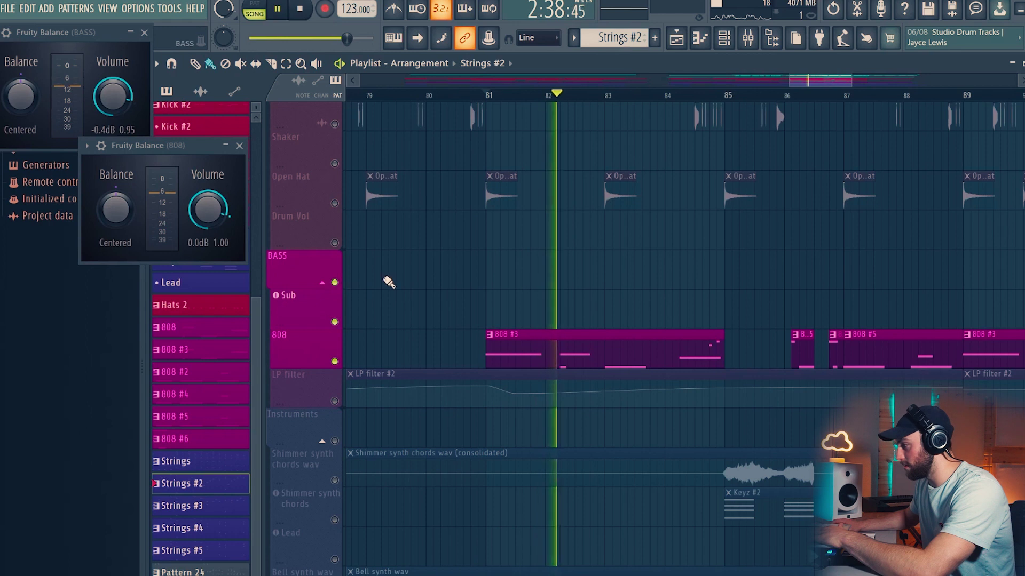
{"action": "scroll", "coordinate": [442, 284], "scroll_direction": "down", "scroll_amount": 2}
{"action": "key", "text": "space"}
- Unmute the Instruments and Drums groups and play from bar 81 with the bass filter automation still off
{"action": "left_click", "coordinate": [334, 362]}
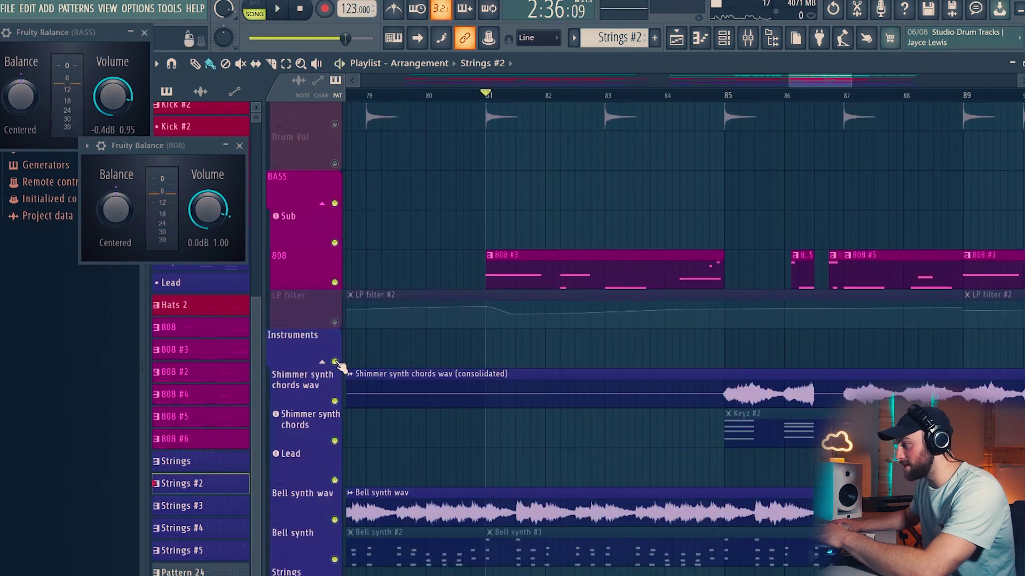
{"action": "scroll", "coordinate": [745, 337], "scroll_direction": "up", "scroll_amount": 2}
{"action": "key", "text": "space"}
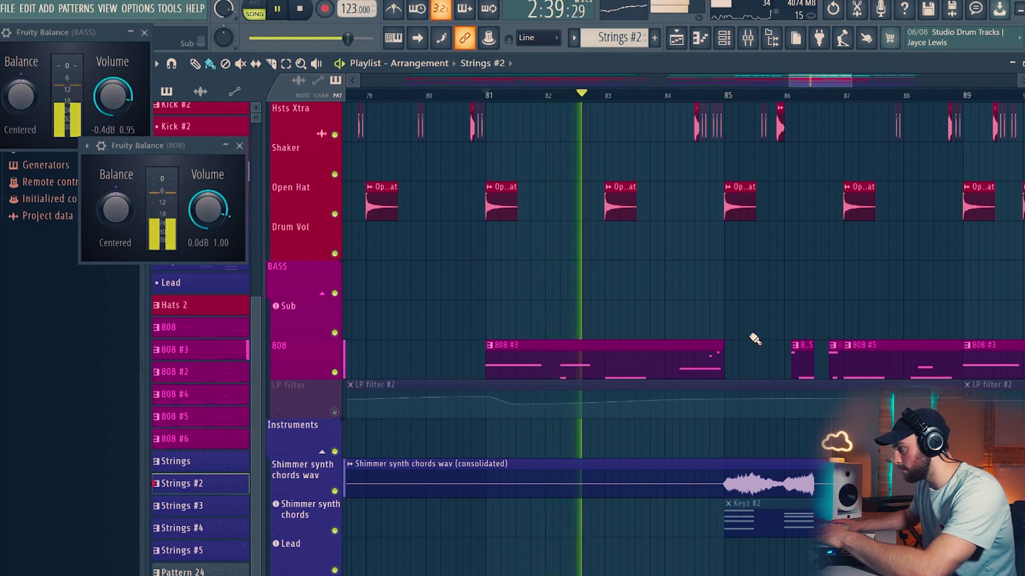
{"action": "key", "text": "space"}
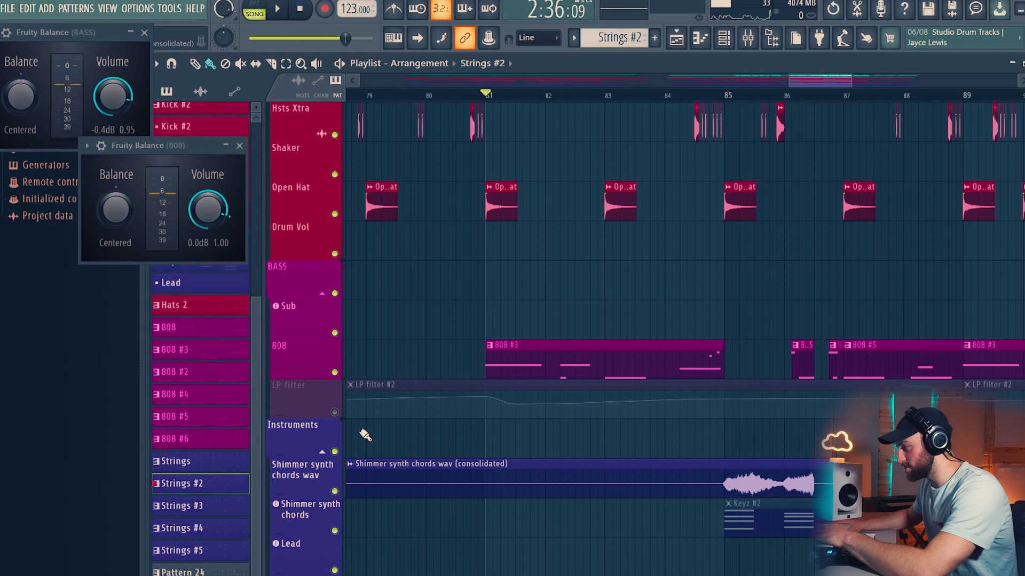
- Unmute the LP filter track and play from bar 81 to hear the filtered 808 in the full mix
{"action": "left_click", "coordinate": [335, 412]}
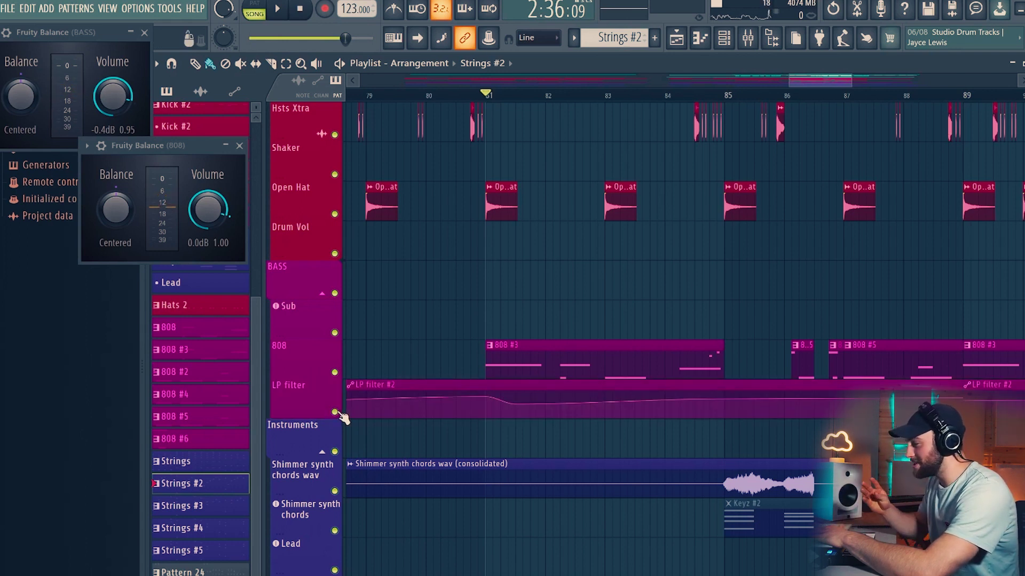
{"action": "scroll", "coordinate": [553, 343], "scroll_direction": "down", "scroll_amount": 10}
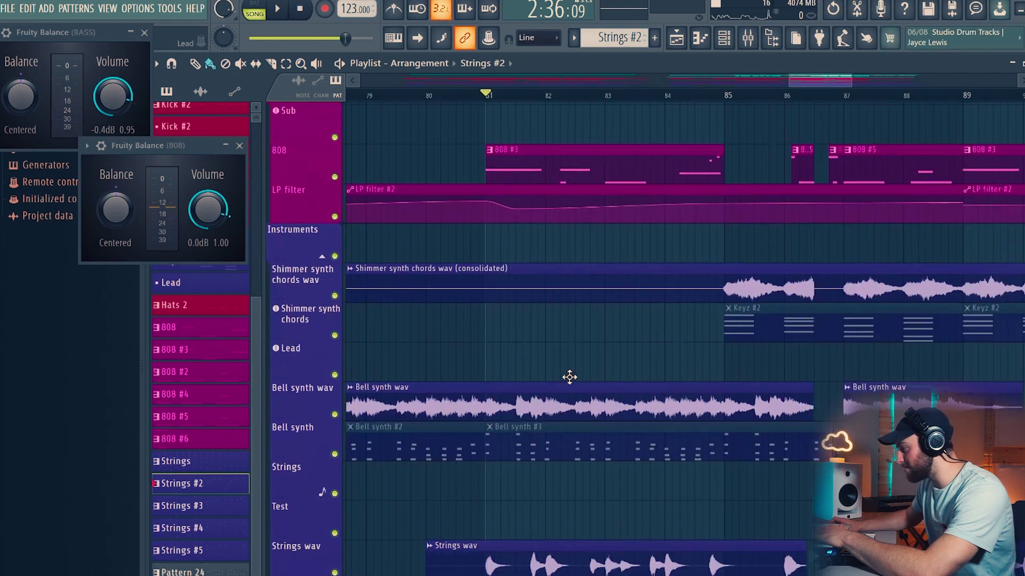
{"action": "key", "text": "space"}
{"action": "scroll", "coordinate": [754, 293], "scroll_direction": "up", "scroll_amount": 6}
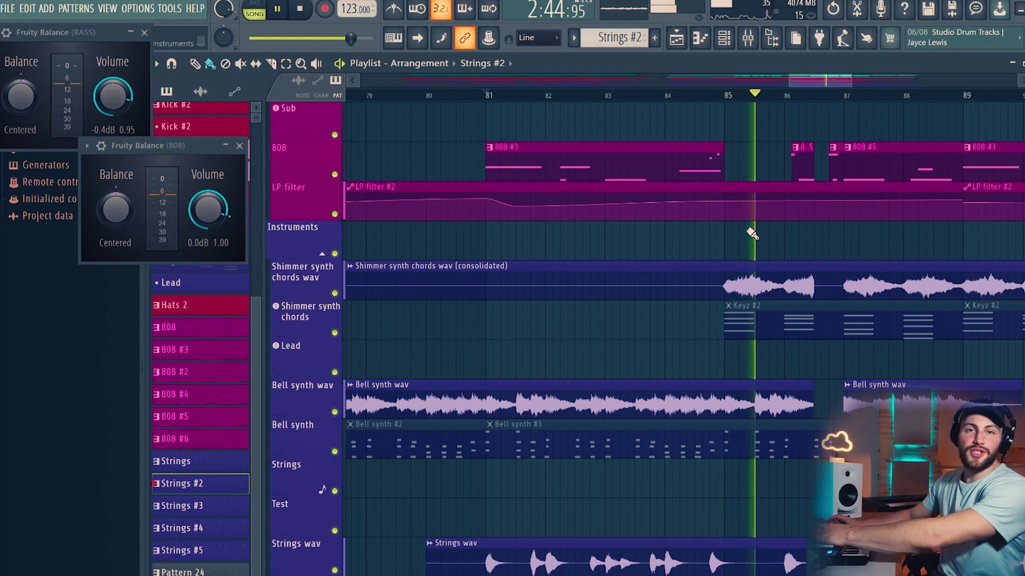
{"action": "key", "text": "space"}
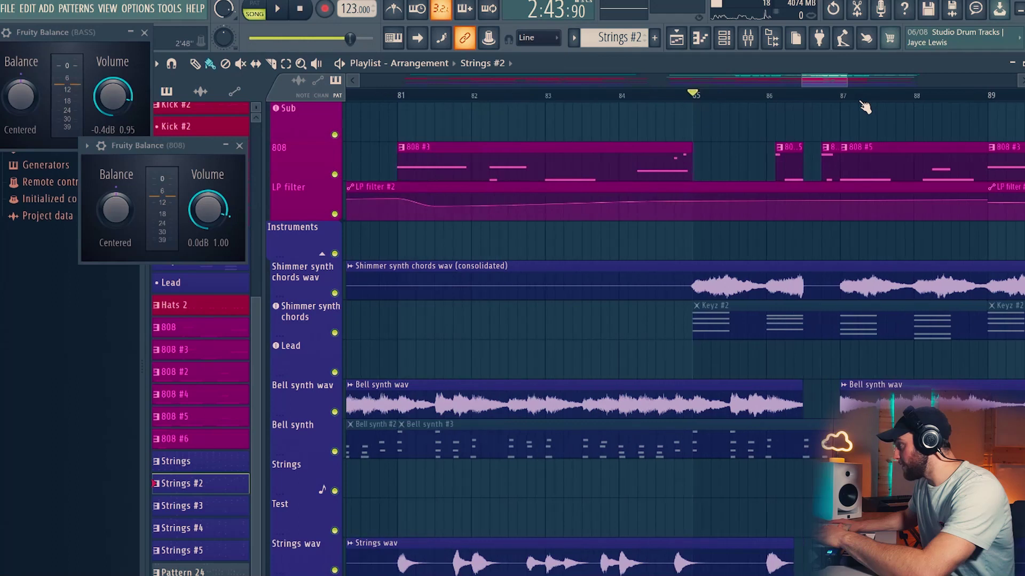
- Solo the BASS group and play from bar 86 to hear the 808 #5 and 808 #6 clips
{"action": "key", "text": "ctrl+z"}
{"action": "key", "text": "ctrl+z"}
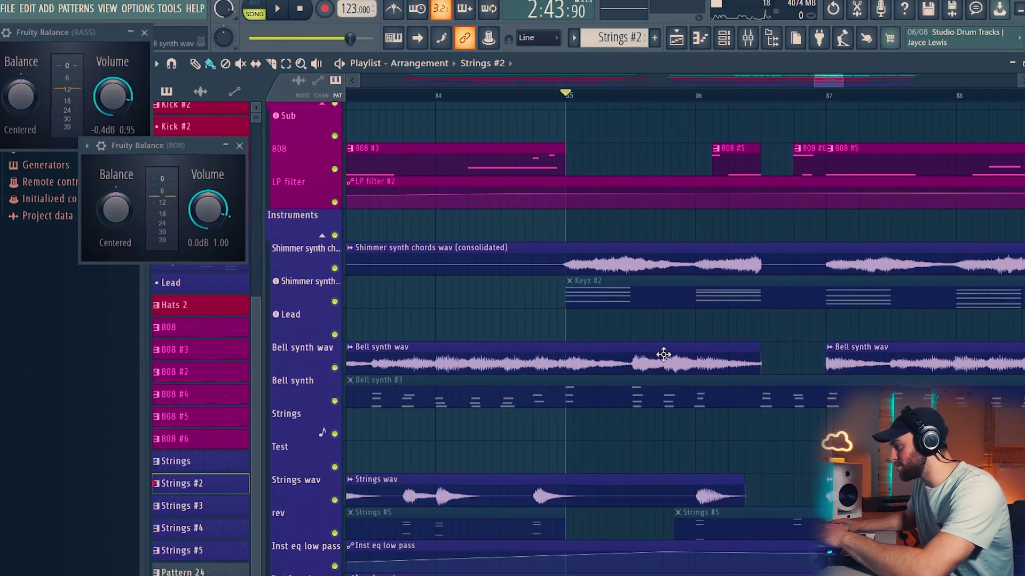
{"action": "scroll", "coordinate": [660, 357], "scroll_direction": "up", "scroll_amount": 4}
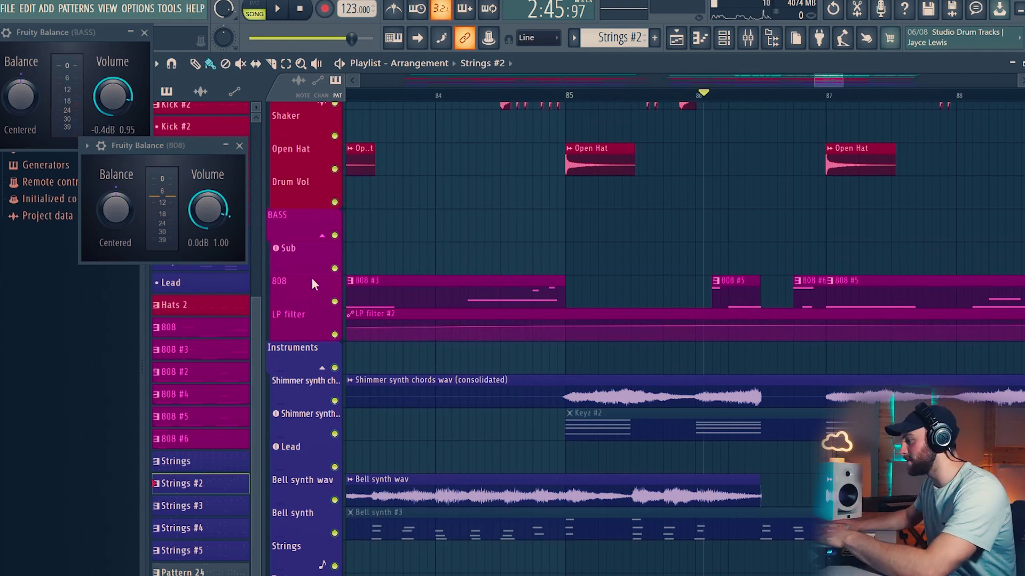
{"action": "right_click", "coordinate": [334, 235]}
{"action": "key", "text": "space"}
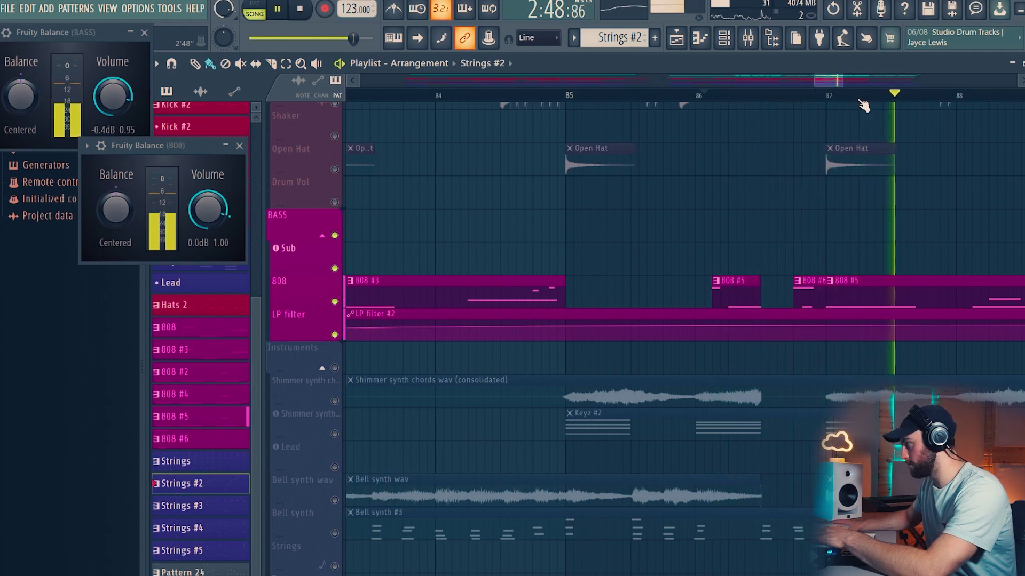
{"action": "key", "text": "space"}
- Unmute the Drums group and play it together with the bass around bars 86 and 87
{"action": "scroll", "coordinate": [784, 186], "scroll_direction": "up", "scroll_amount": 1}
{"action": "scroll", "coordinate": [782, 184], "scroll_direction": "up", "scroll_amount": 8}
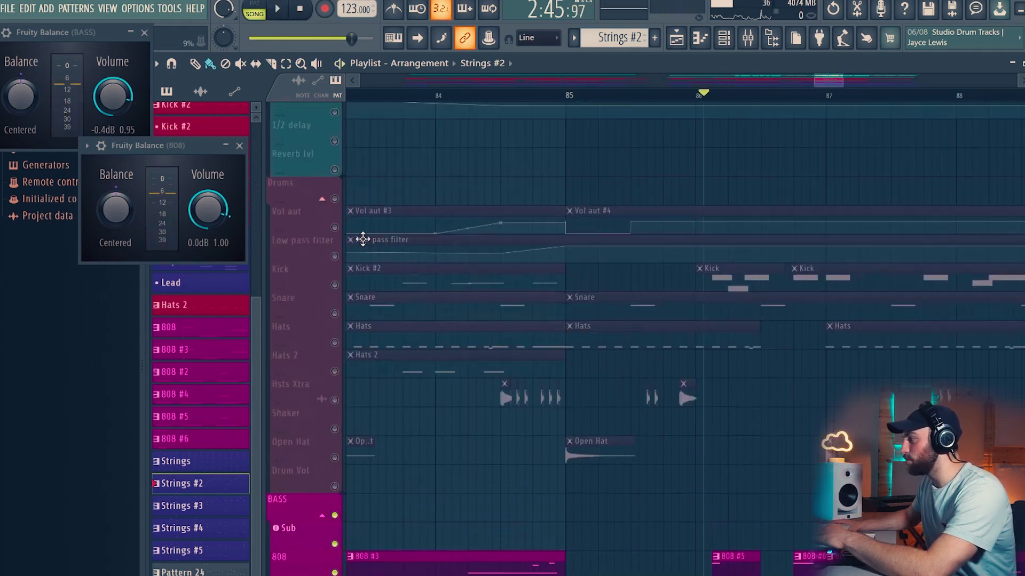
{"action": "left_click", "coordinate": [334, 198]}
{"action": "key", "text": "space"}
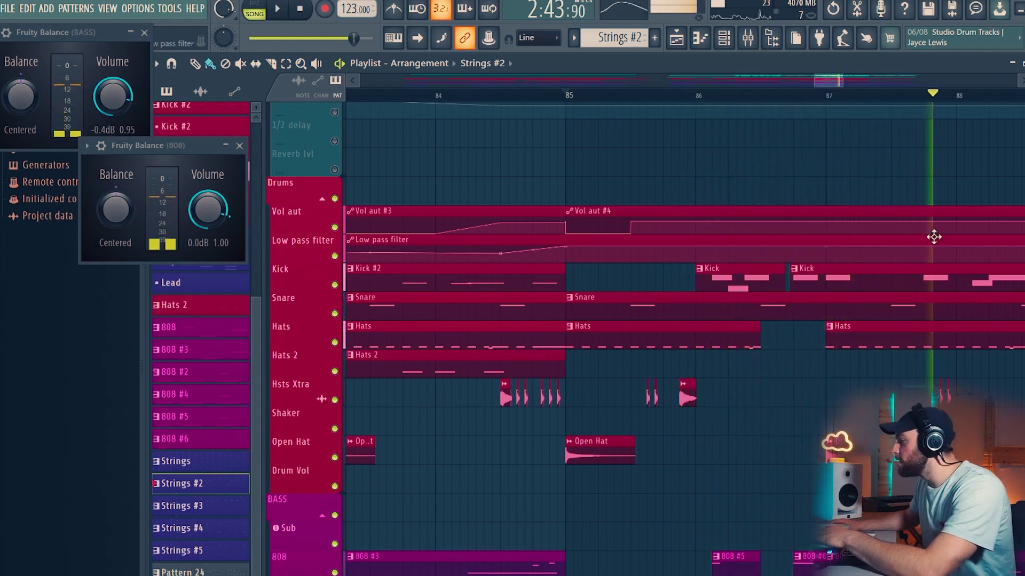
{"action": "key", "text": "space"}
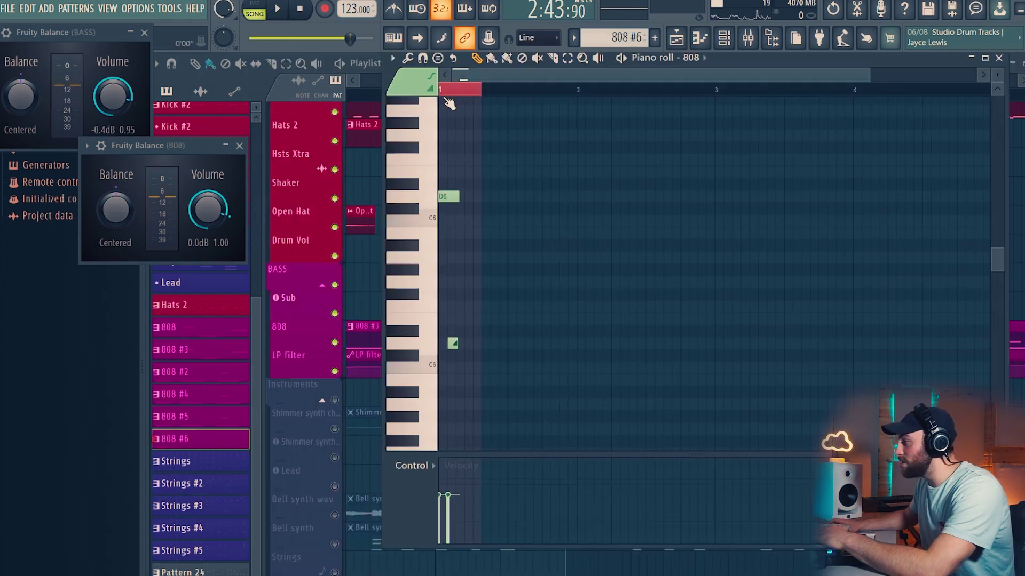
- Examine the D6 note and the D5 slide note of the 808 #6 pattern, and close the Piano roll
{"action": "scroll", "coordinate": [449, 103], "scroll_direction": "up", "scroll_amount": 2}
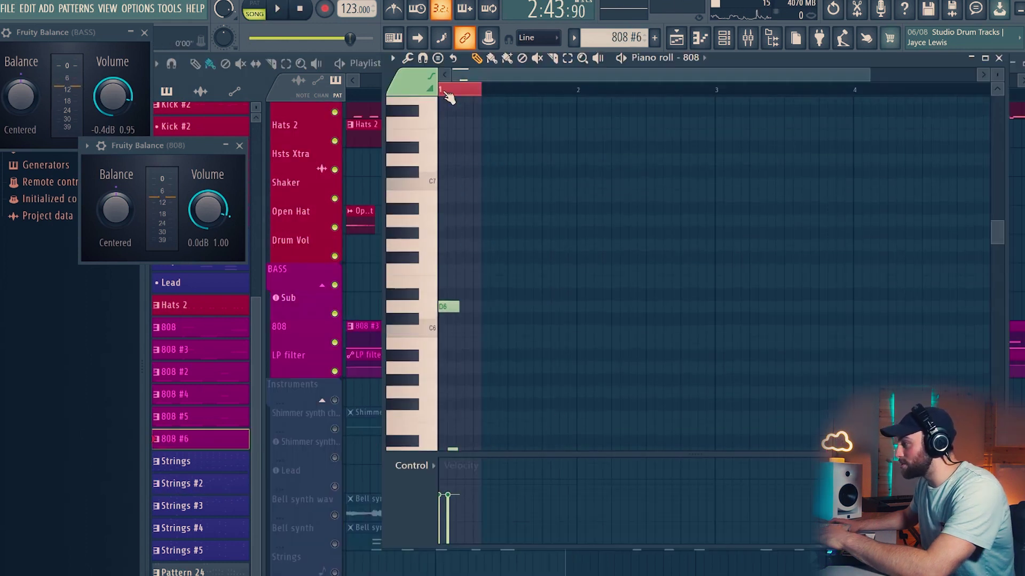
{"action": "scroll", "coordinate": [473, 114], "scroll_direction": "up", "scroll_amount": 4}
{"action": "scroll", "coordinate": [510, 183], "scroll_direction": "down", "scroll_amount": 3}
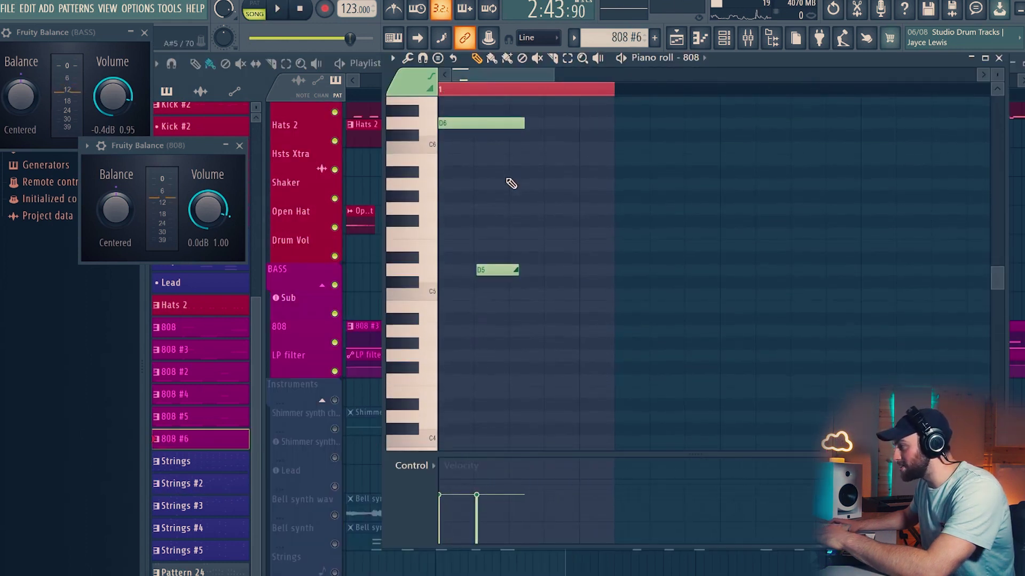
{"action": "scroll", "coordinate": [502, 203], "scroll_direction": "up", "scroll_amount": 1}
{"action": "left_click", "coordinate": [504, 312]}
{"action": "left_click", "coordinate": [463, 160]}
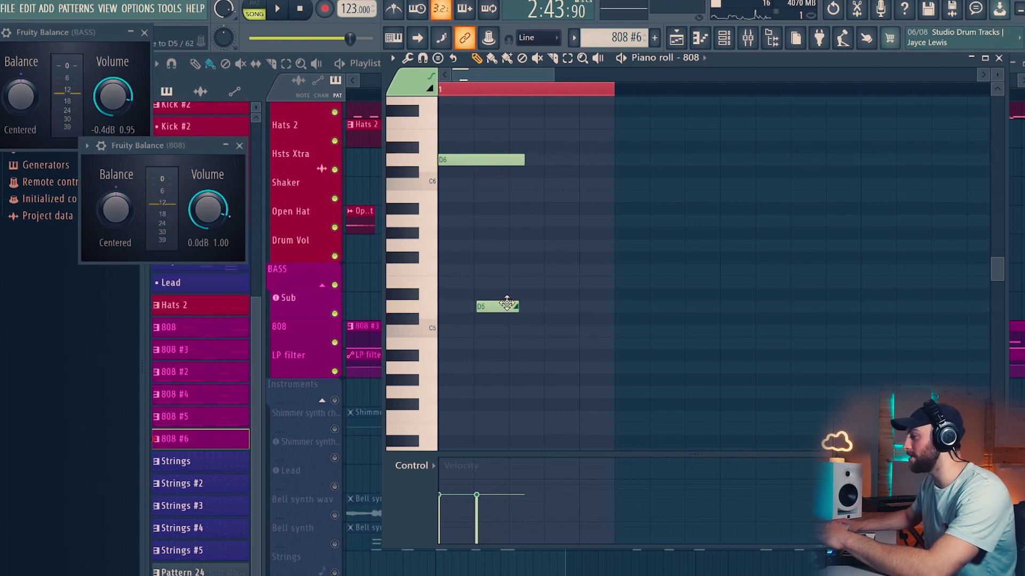
{"action": "left_click", "coordinate": [997, 59]}
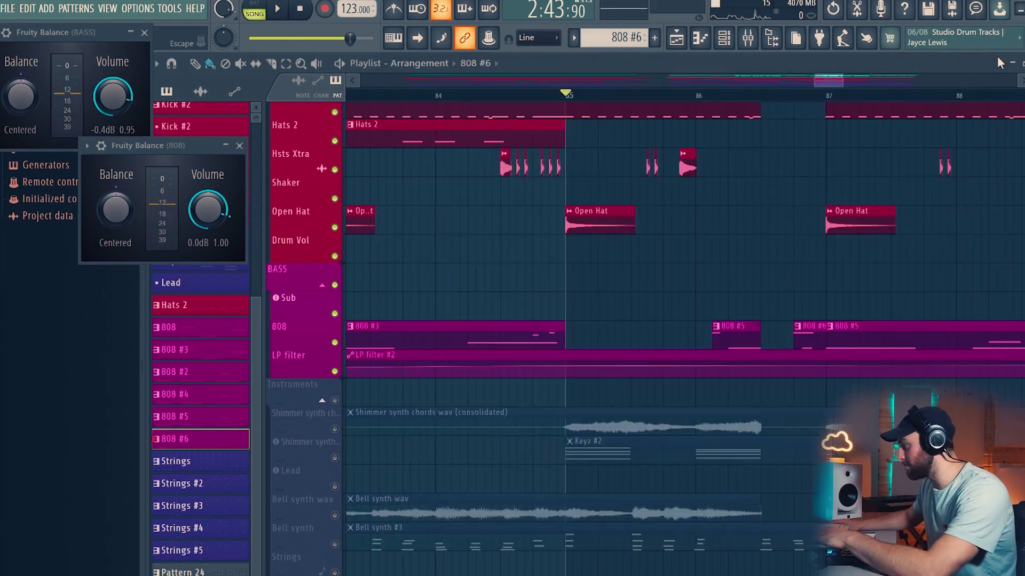
- Play the drums and bass from bar 86 to hear the 808 slide leading into bar 87
{"action": "left_click", "coordinate": [699, 97]}
{"action": "key", "text": "space"}
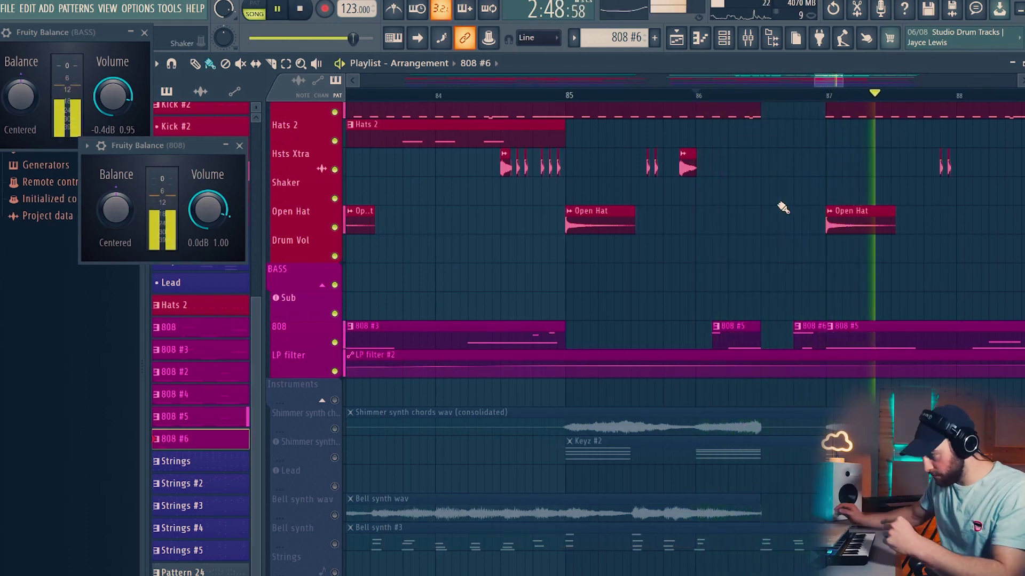
{"action": "key", "text": "space"}
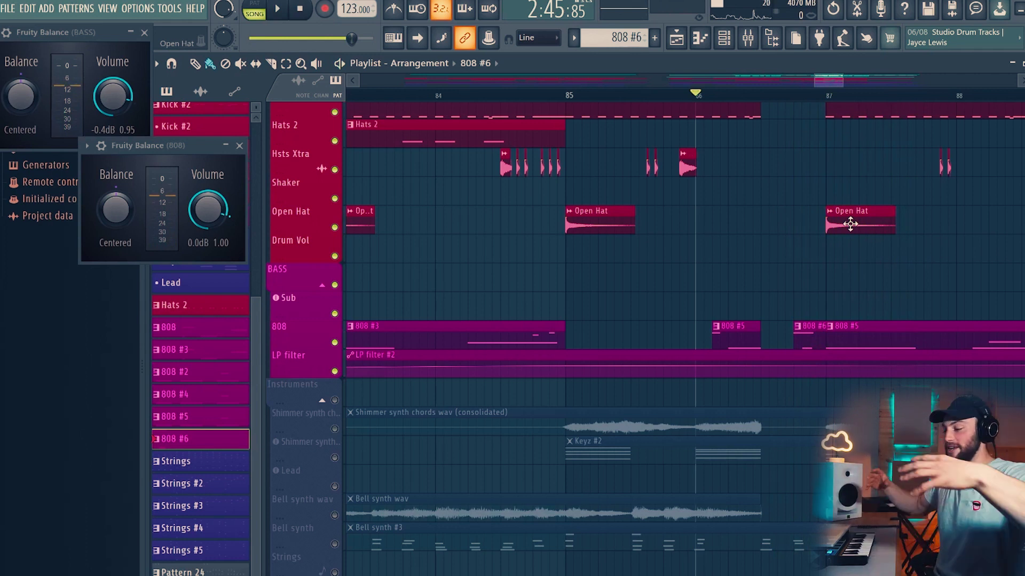
- Unmute the Instruments group and play it with the drums and bass from bar 86
{"action": "key", "text": "space"}
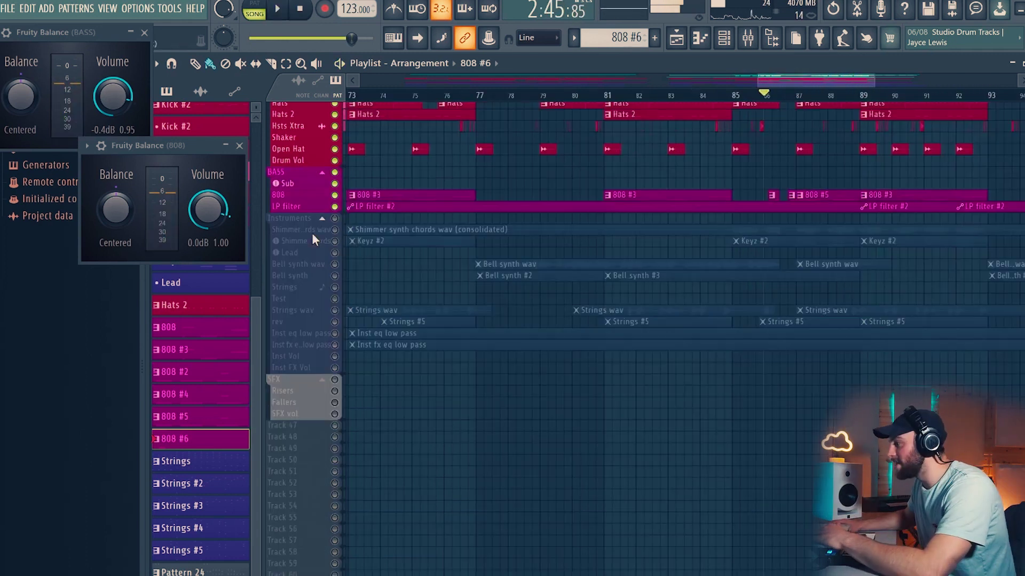
{"action": "key", "text": "space"}
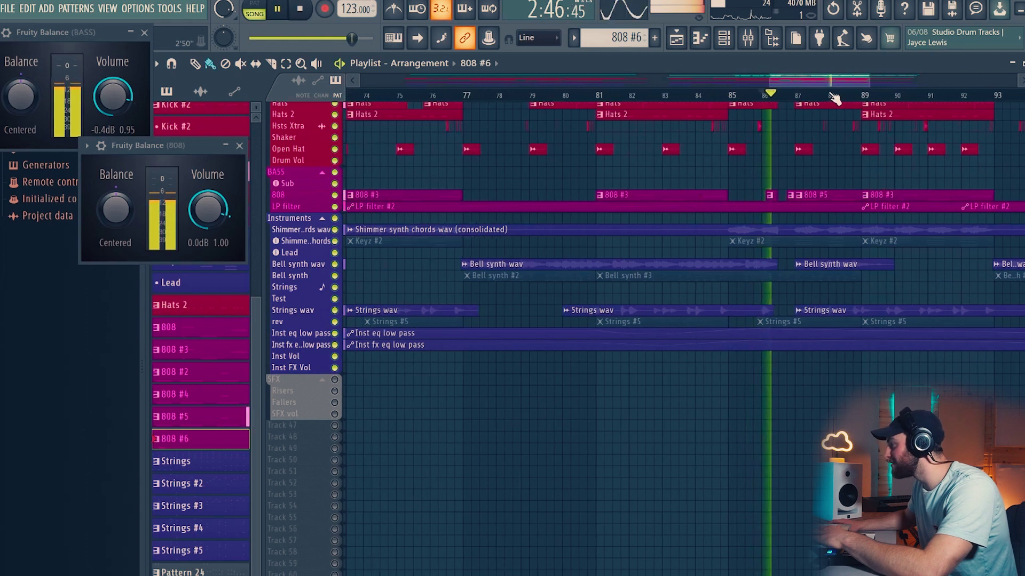
{"action": "scroll", "coordinate": [834, 98], "scroll_direction": "up", "scroll_amount": 4}
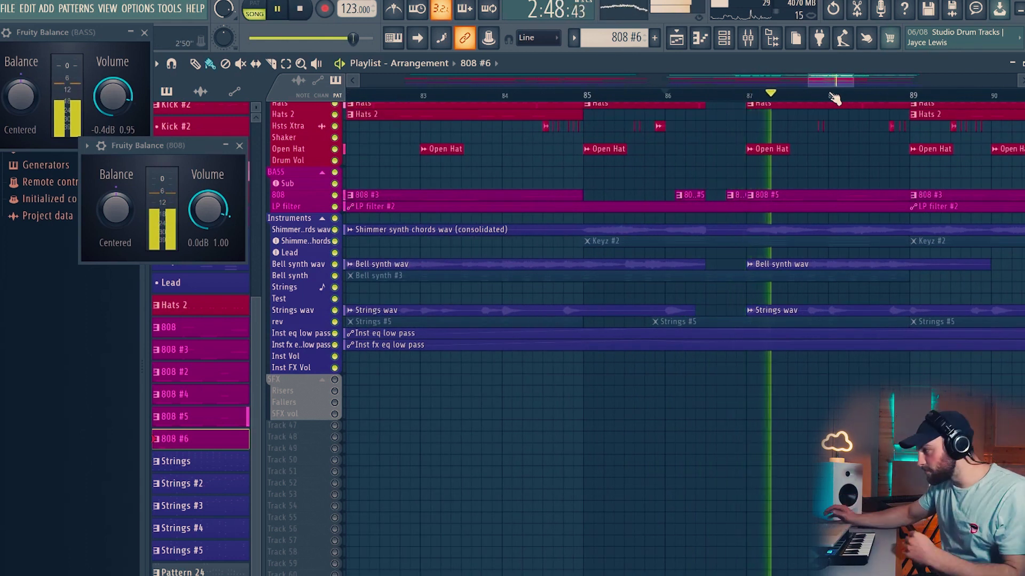
{"action": "key", "text": "space"}
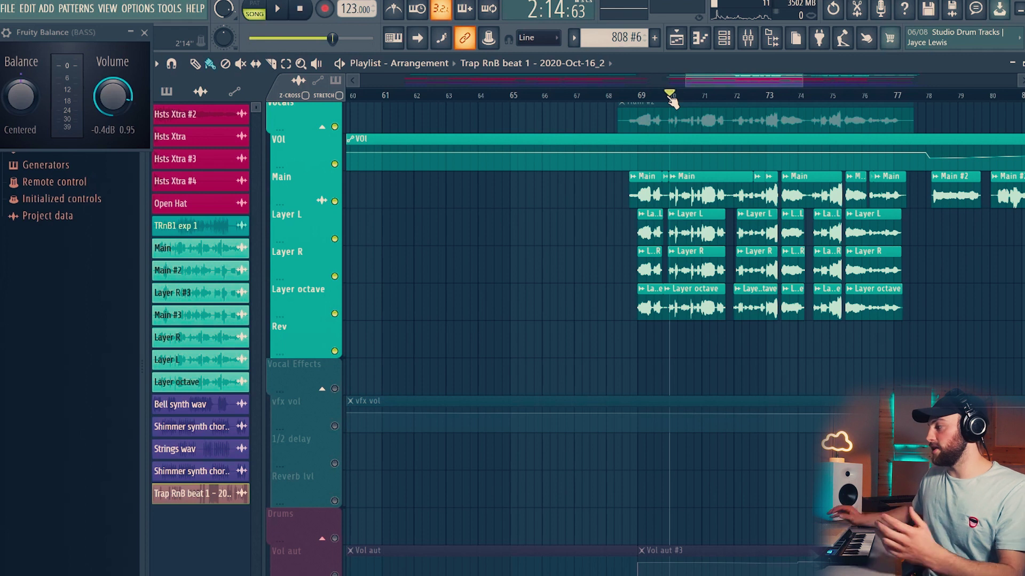
- Examine the Main, Layer L, Layer R and Layer octave vocal clips between bars 69 and 77
{"action": "scroll", "coordinate": [671, 100], "scroll_direction": "up", "scroll_amount": 2}
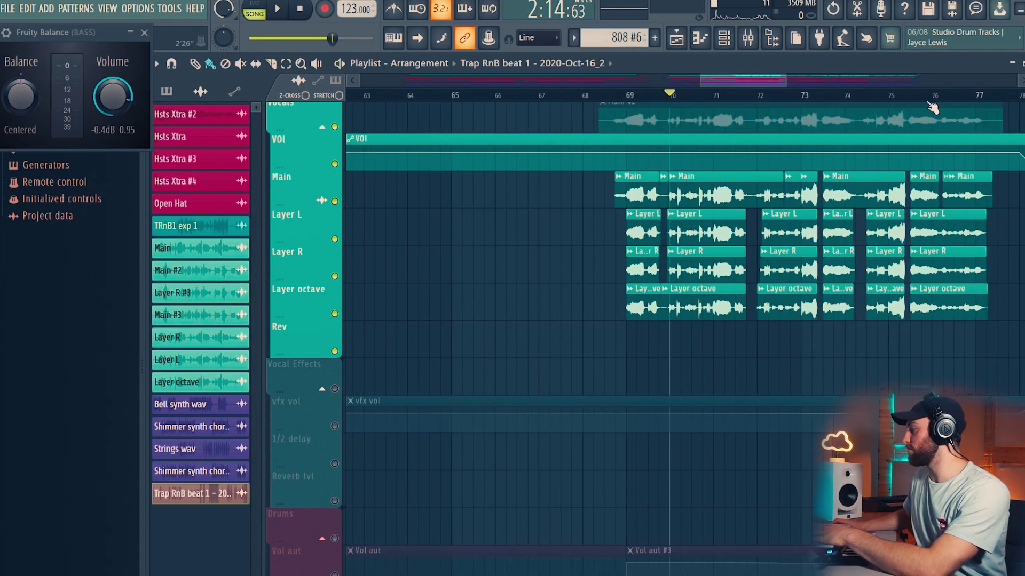
{"action": "scroll", "coordinate": [938, 98], "scroll_direction": "down", "scroll_amount": 3}
{"action": "scroll", "coordinate": [996, 98], "scroll_direction": "up", "scroll_amount": 4}
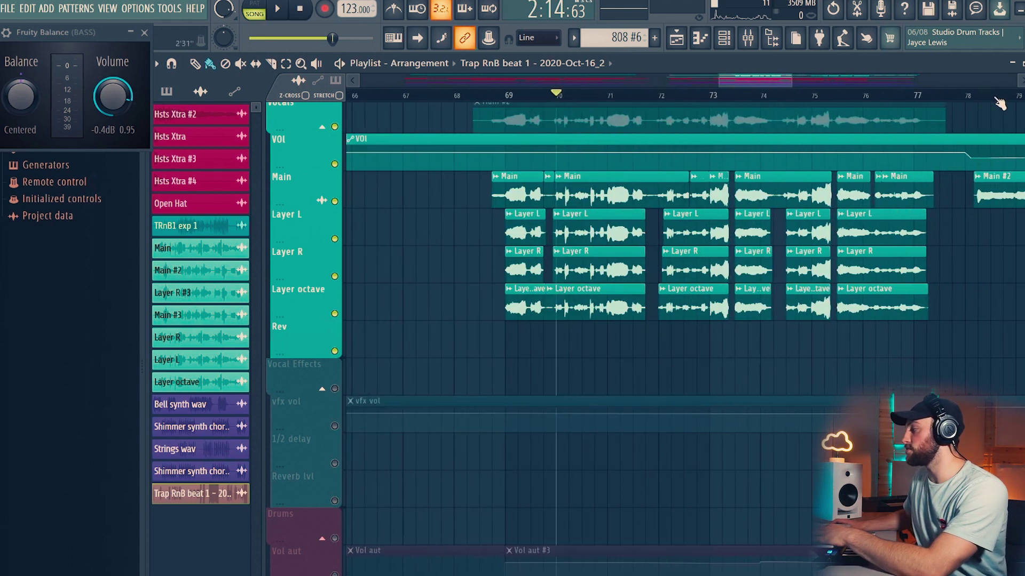
{"action": "scroll", "coordinate": [999, 102], "scroll_direction": "down", "scroll_amount": 4}
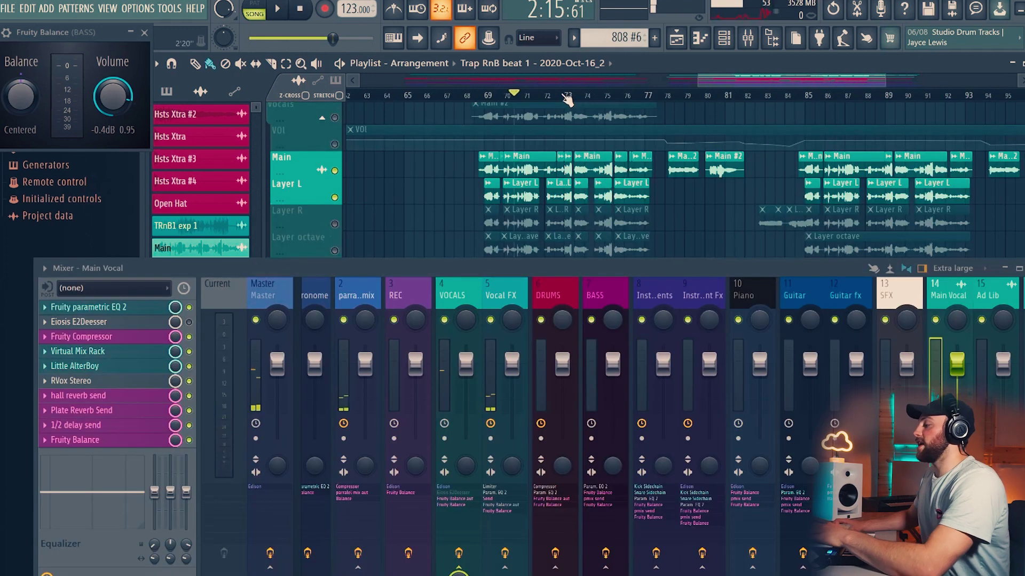
- Open the Layer L clip's channel settings, examine its time-stretching pitch setting, and close them
{"action": "scroll", "coordinate": [567, 99], "scroll_direction": "up", "scroll_amount": 5}
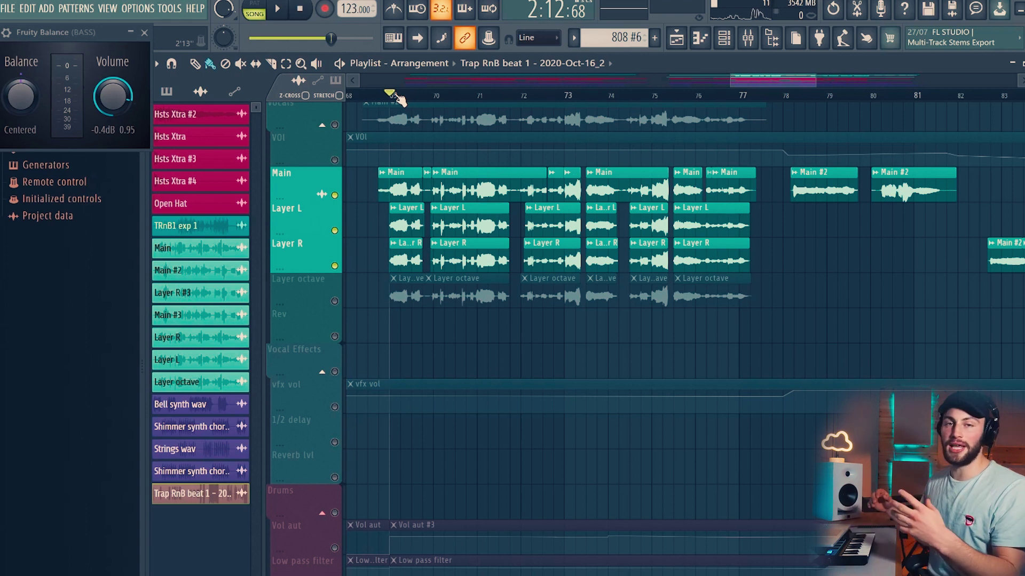
{"action": "scroll", "coordinate": [398, 99], "scroll_direction": "up", "scroll_amount": 3}
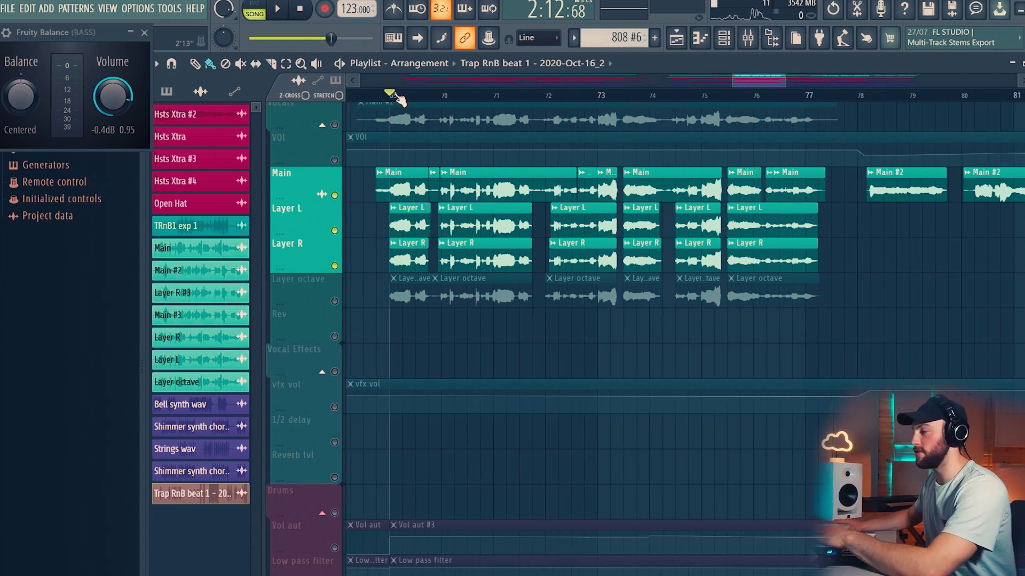
{"action": "scroll", "coordinate": [446, 193], "scroll_direction": "up", "scroll_amount": 2}
{"action": "double_click", "coordinate": [446, 193]}
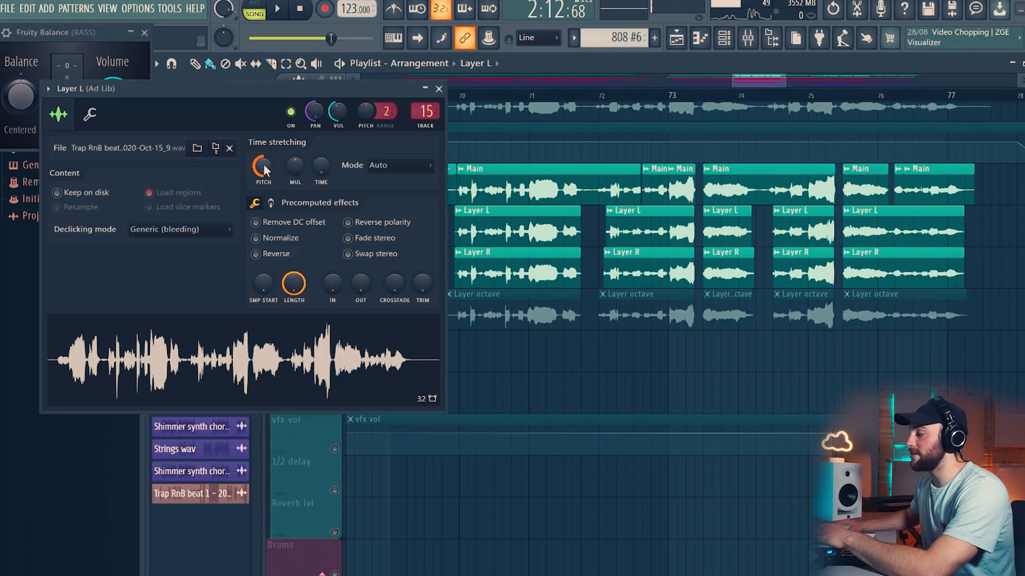
{"action": "left_click", "coordinate": [438, 89]}
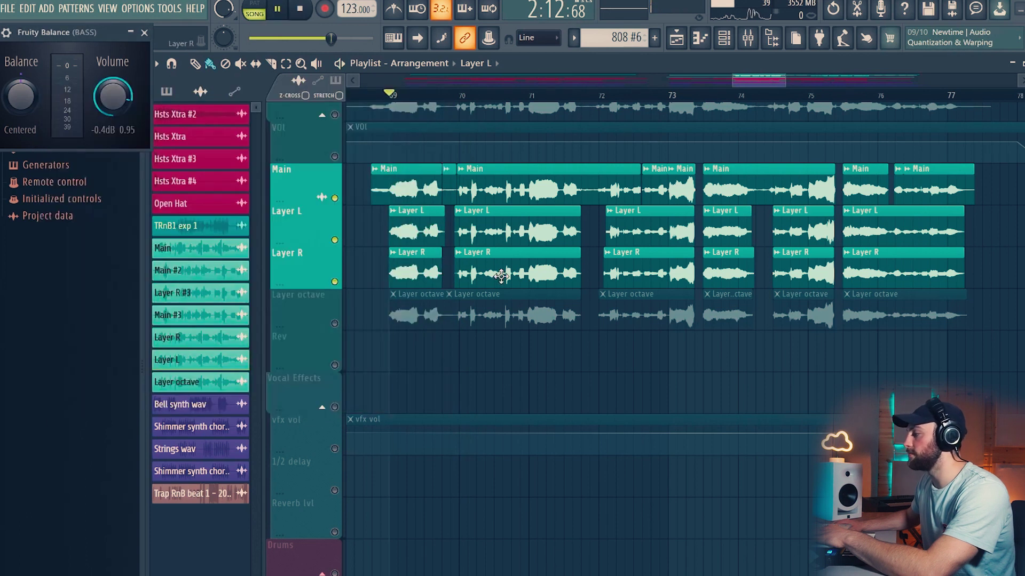
- Solo the Layer L vocal track, add Layer R and Layer octave, and play the layers from bar 69
{"action": "left_click", "coordinate": [334, 240], "text": "ctrl"}
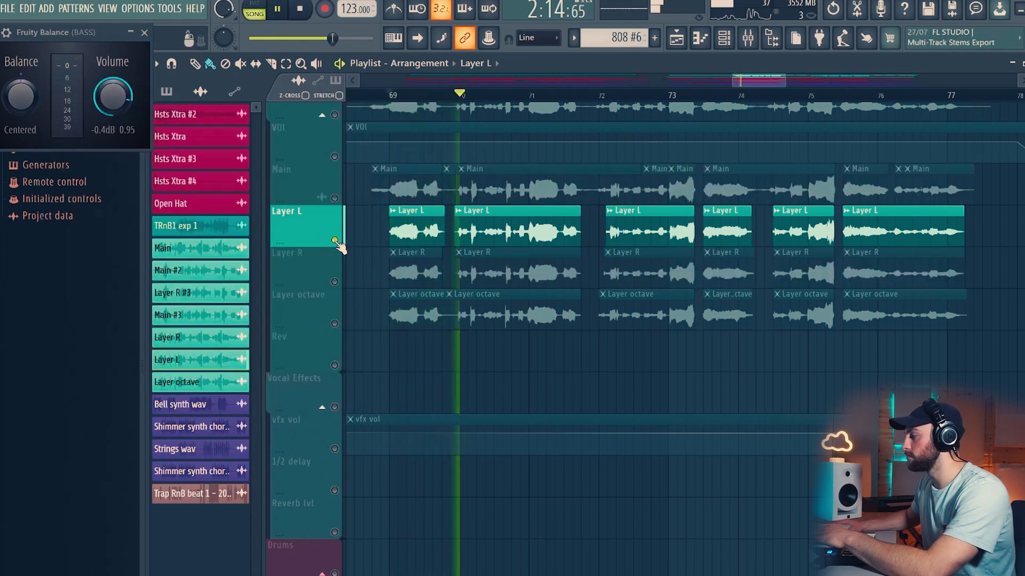
{"action": "left_click", "coordinate": [334, 281]}
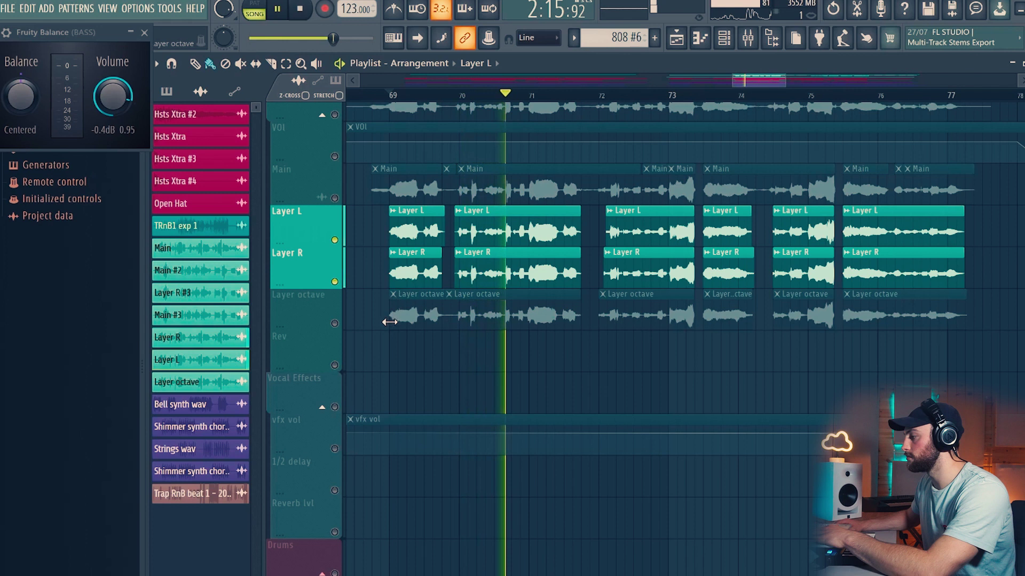
{"action": "left_click", "coordinate": [334, 323]}
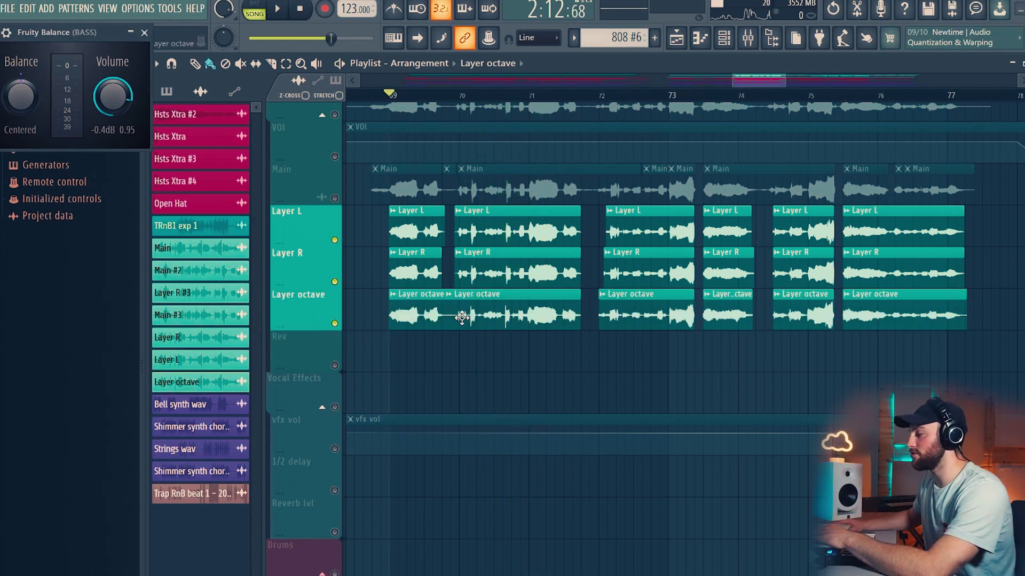
{"action": "key", "text": "space"}
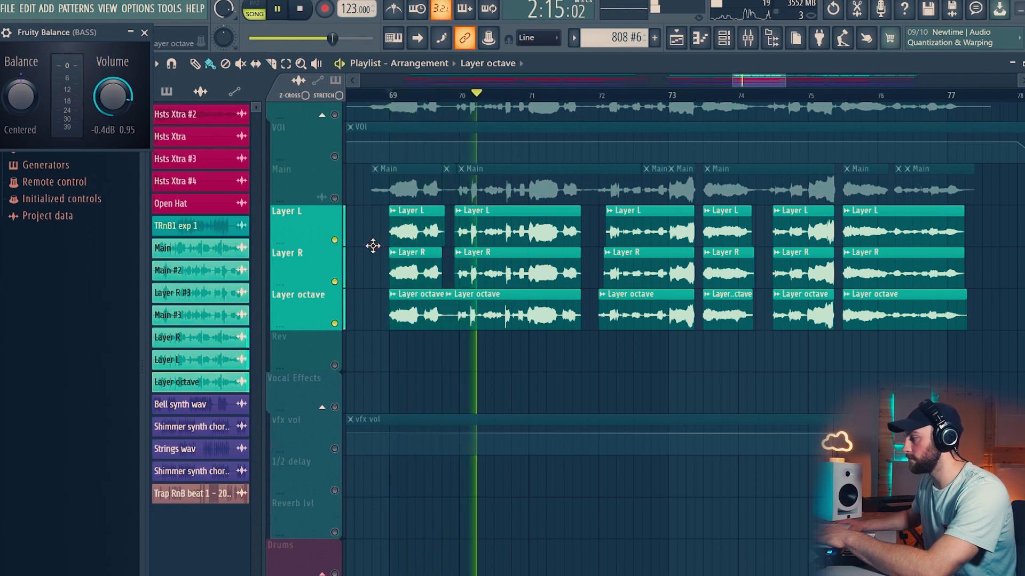
{"action": "key", "text": "space"}
- Unmute the Main vocal track and play it together with the three vocal layers from bar 69
{"action": "left_click", "coordinate": [335, 198]}
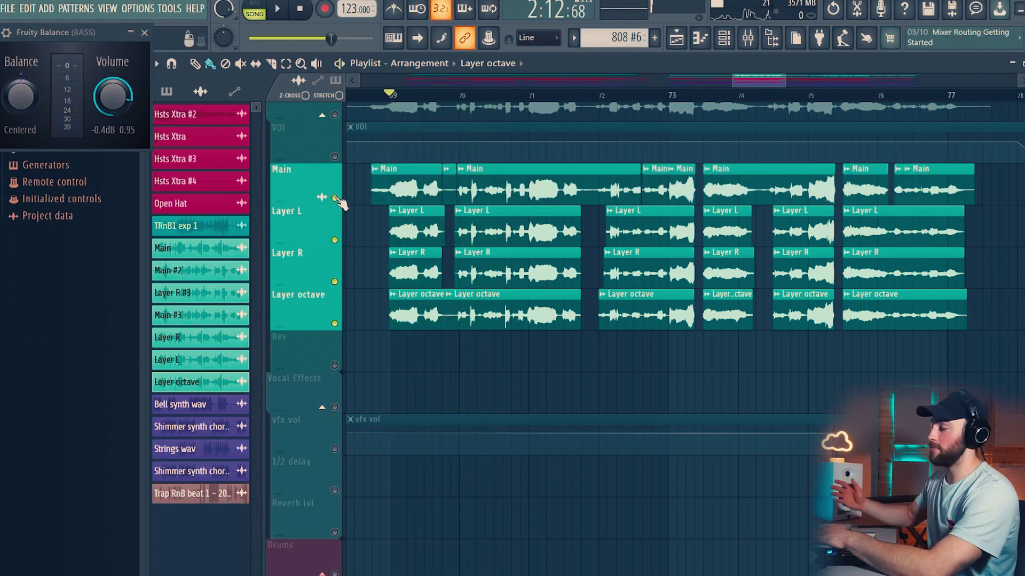
{"action": "key", "text": "space"}
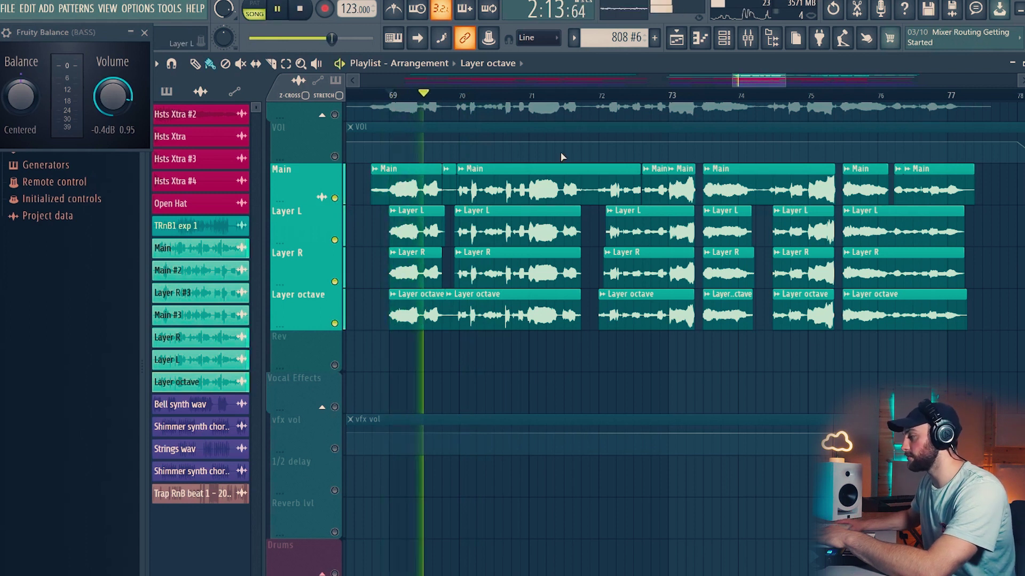
{"action": "scroll", "coordinate": [591, 99], "scroll_direction": "down", "scroll_amount": 2}
{"action": "scroll", "coordinate": [591, 99], "scroll_direction": "down", "scroll_amount": 6}
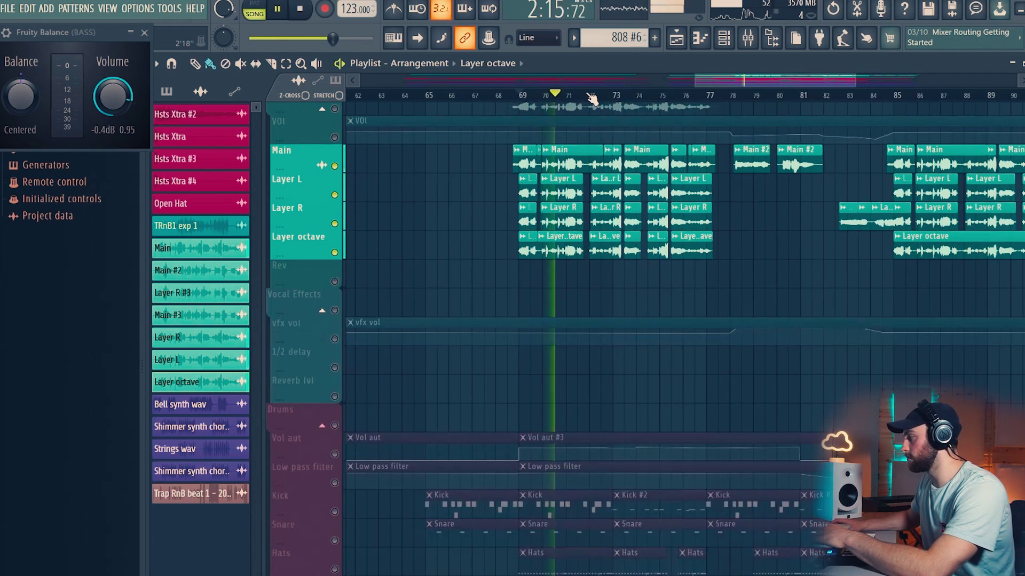
{"action": "left_click_drag", "start_coordinate": [591, 99], "coordinate": [667, 108]}
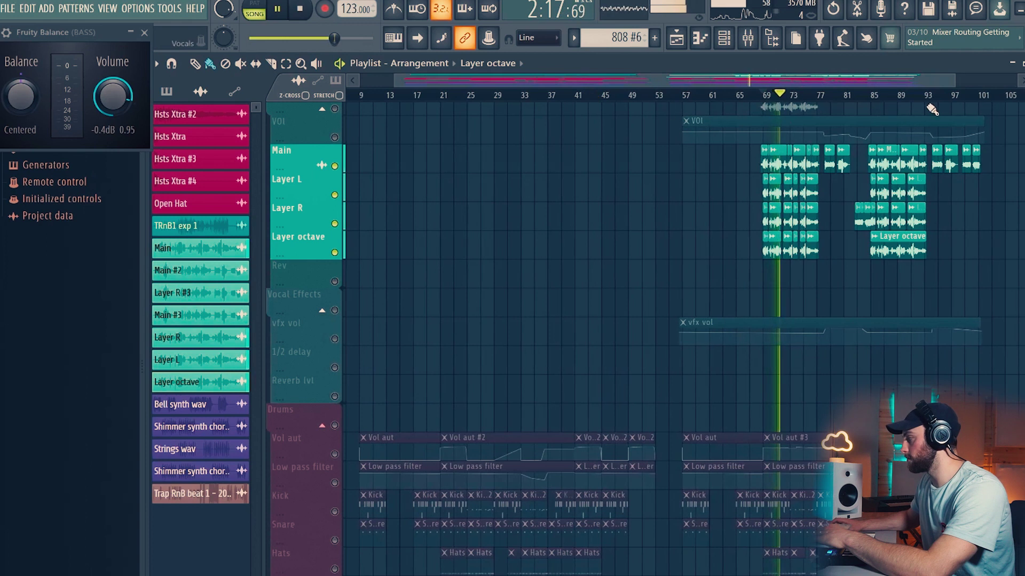
{"action": "scroll", "coordinate": [918, 104], "scroll_direction": "up", "scroll_amount": 3}
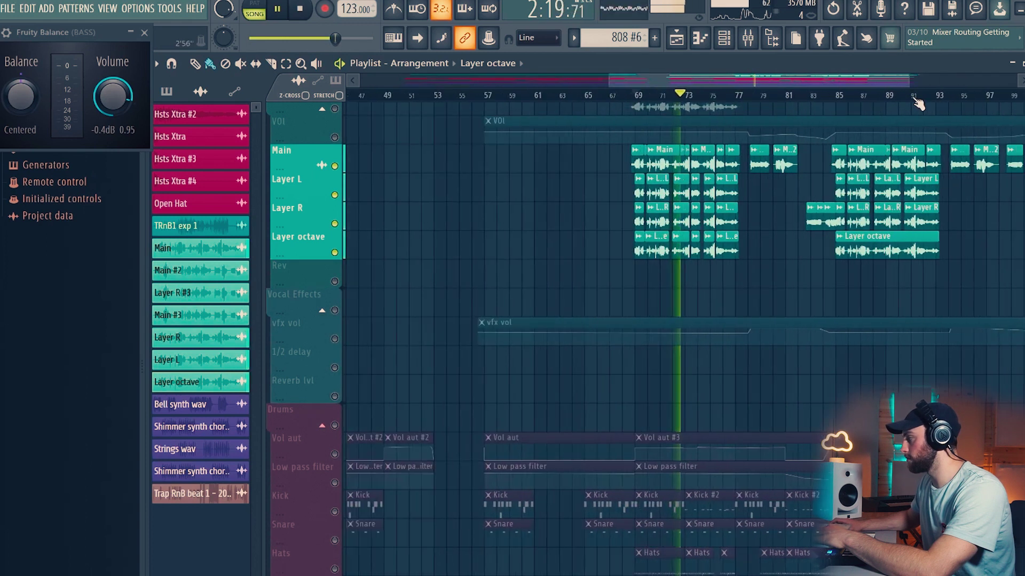
{"action": "scroll", "coordinate": [918, 104], "scroll_direction": "down", "scroll_amount": 3}
{"action": "scroll", "coordinate": [917, 104], "scroll_direction": "up", "scroll_amount": 2}
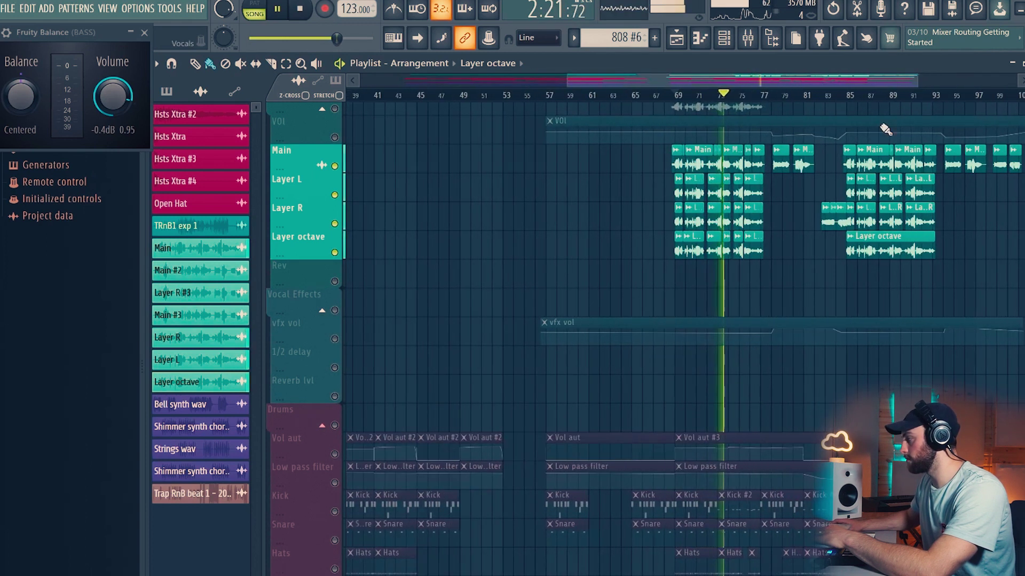
{"action": "key", "text": "space"}
- Unmute the VOl track and the Vocal Effects group, and play the vocals from bar 78 to hear the volume automation
{"action": "left_click", "coordinate": [341, 140]}
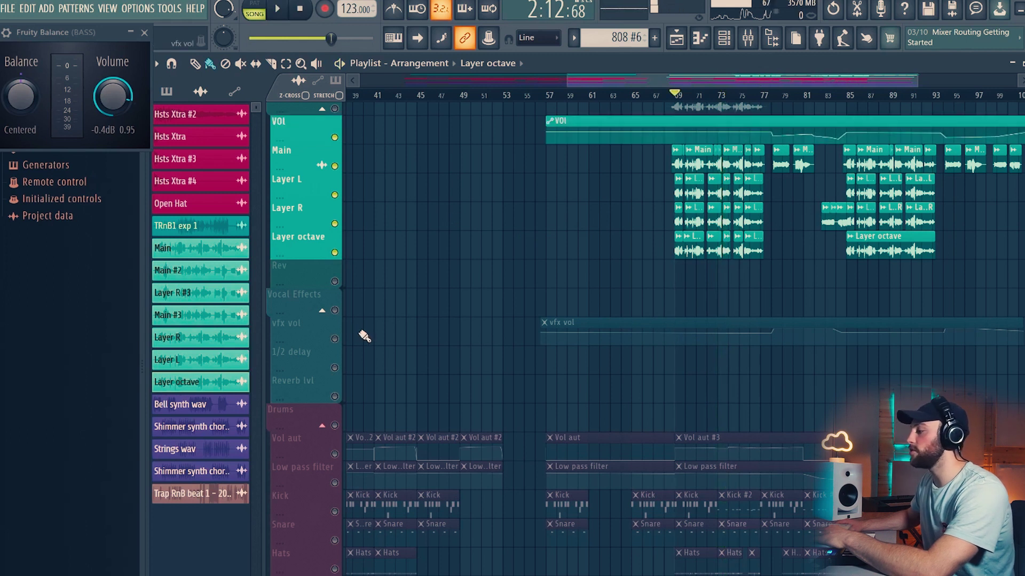
{"action": "left_click", "coordinate": [335, 326]}
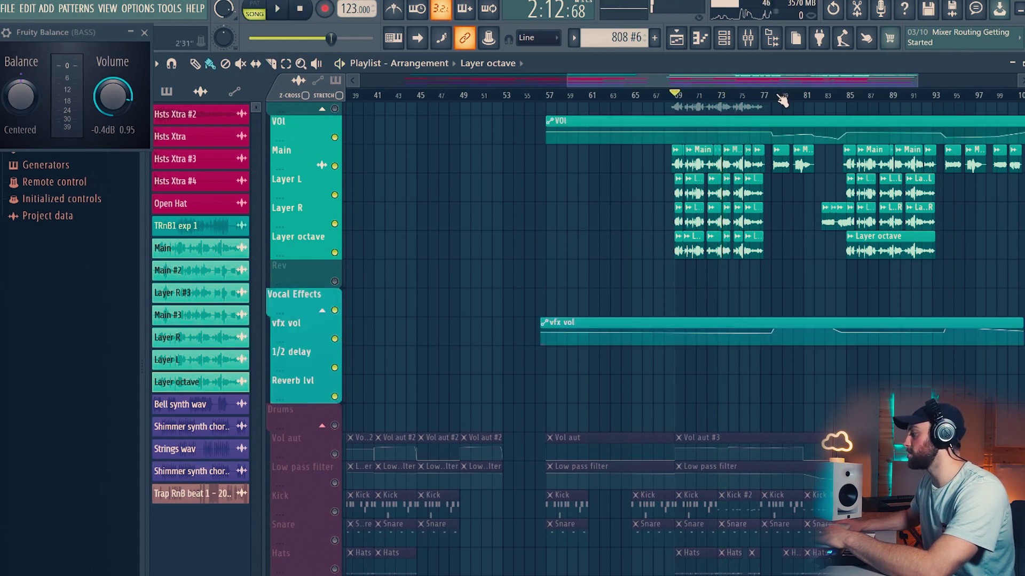
{"action": "scroll", "coordinate": [778, 100], "scroll_direction": "up", "scroll_amount": 5}
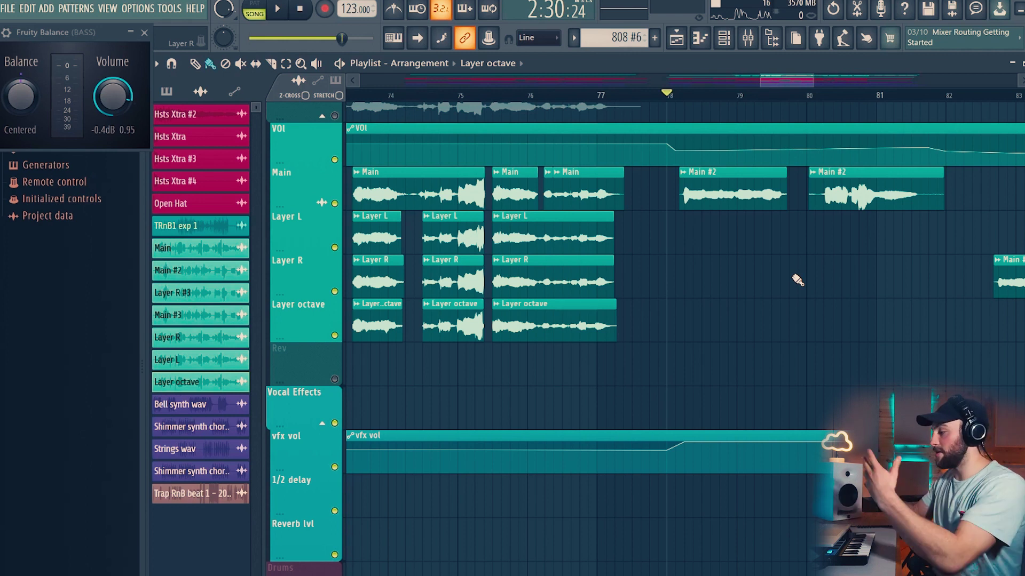
{"action": "key", "text": "space"}
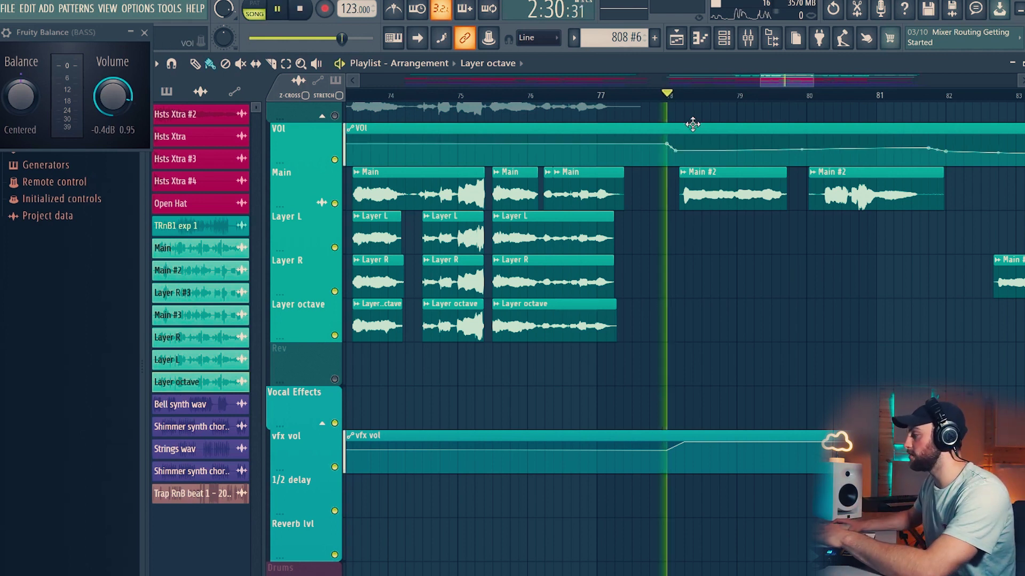
{"action": "scroll", "coordinate": [762, 94], "scroll_direction": "down", "scroll_amount": 5}
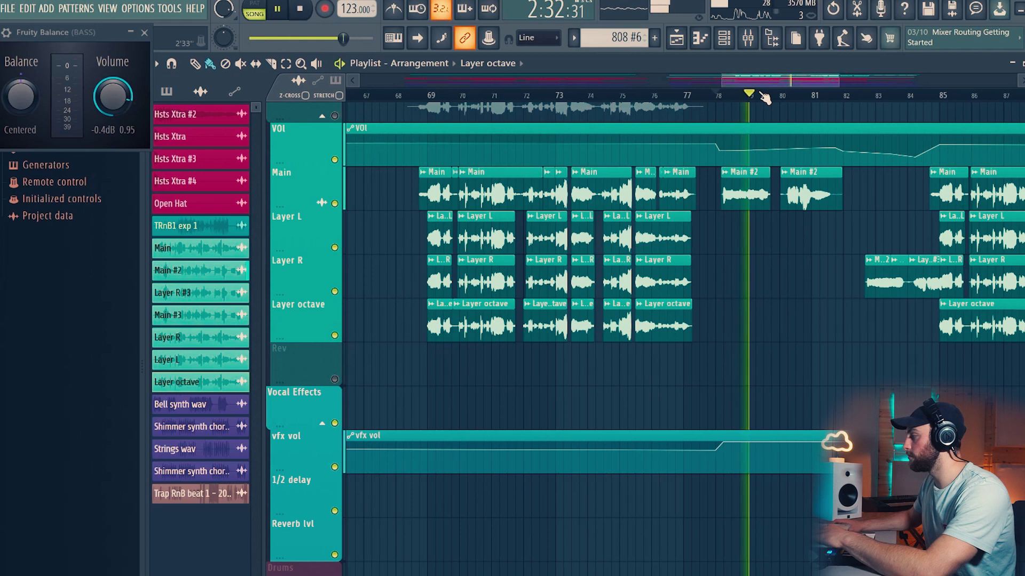
{"action": "scroll", "coordinate": [884, 97], "scroll_direction": "up", "scroll_amount": 3}
{"action": "scroll", "coordinate": [886, 100], "scroll_direction": "up", "scroll_amount": 2}
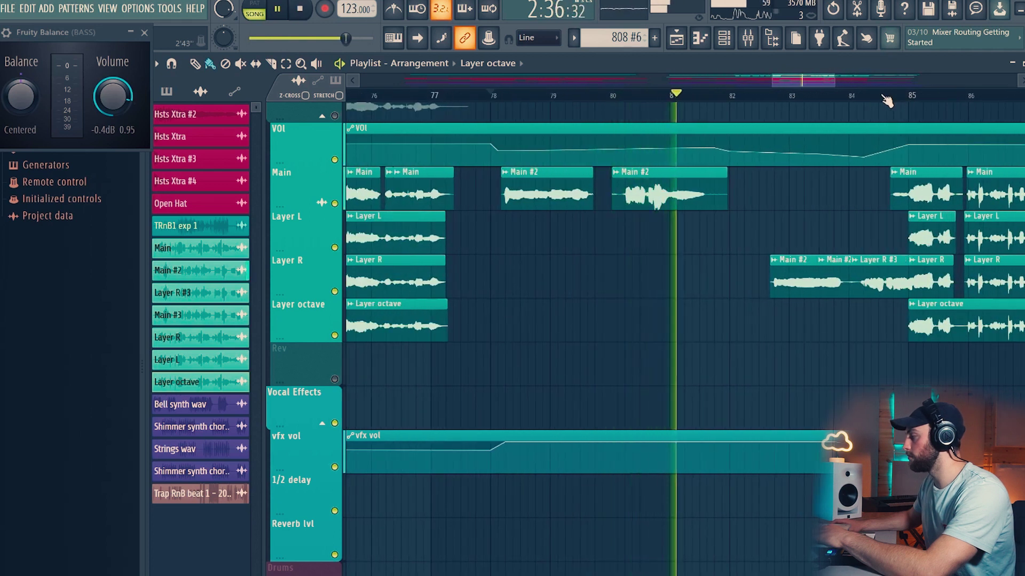
{"action": "scroll", "coordinate": [886, 100], "scroll_direction": "down", "scroll_amount": 4}
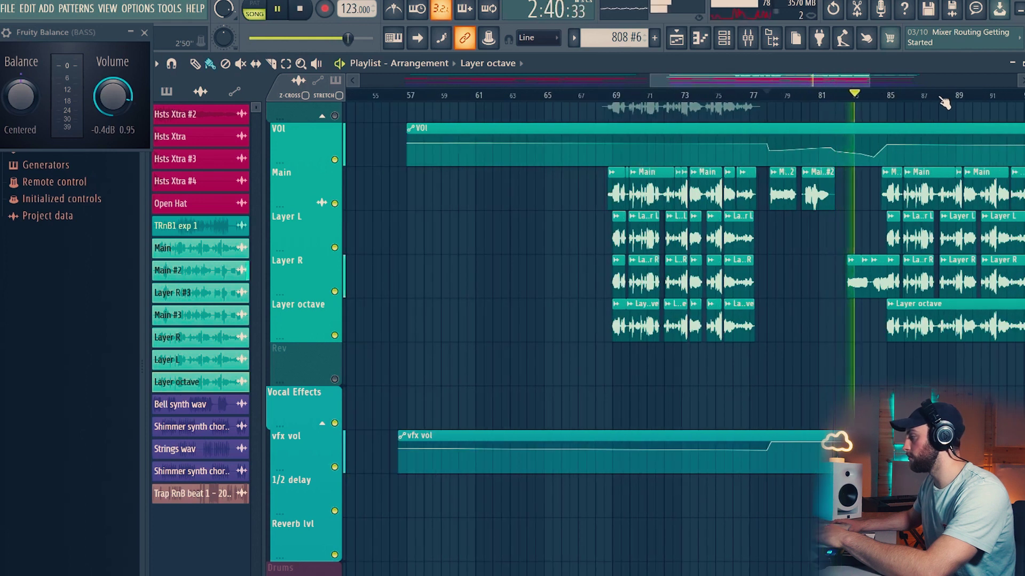
{"action": "scroll", "coordinate": [945, 101], "scroll_direction": "up", "scroll_amount": 3}
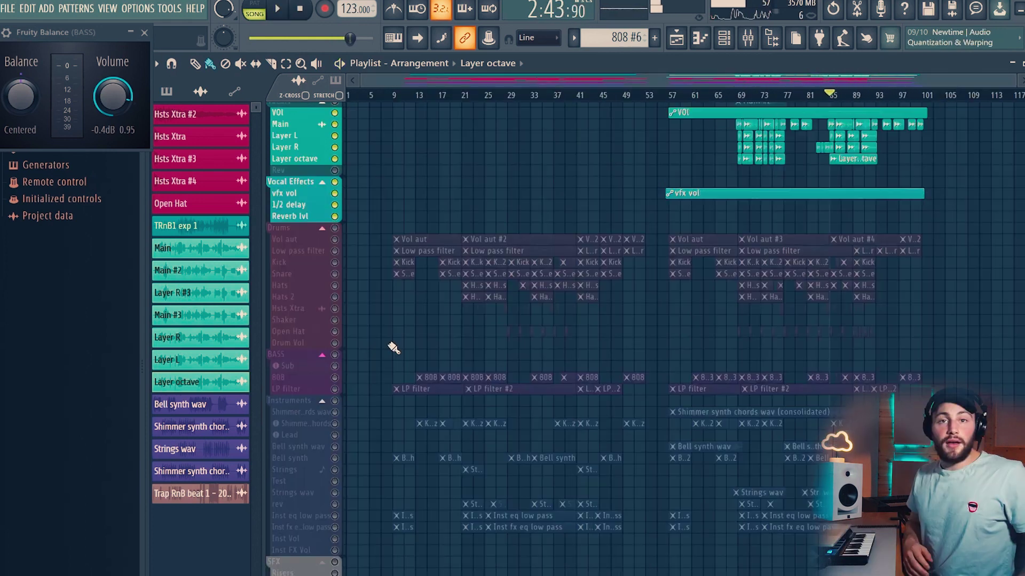